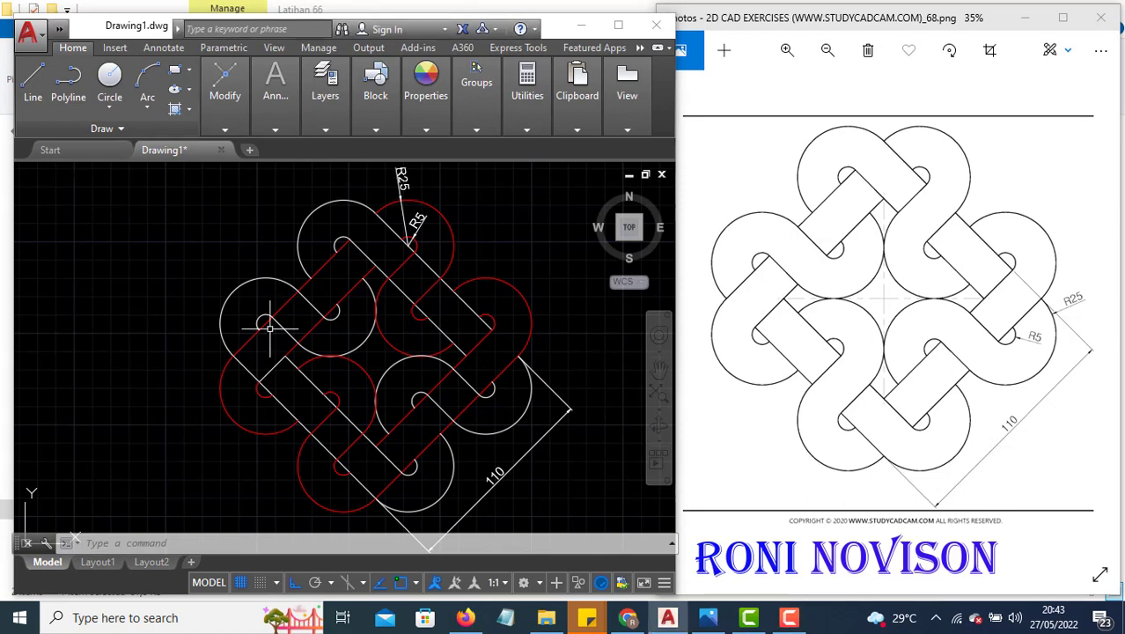
- Draw a 110 by 110 square with the Rectangle command in the empty area beside the finished knot, with ortho mode on
middle_drag(575, 346, 42, 352)
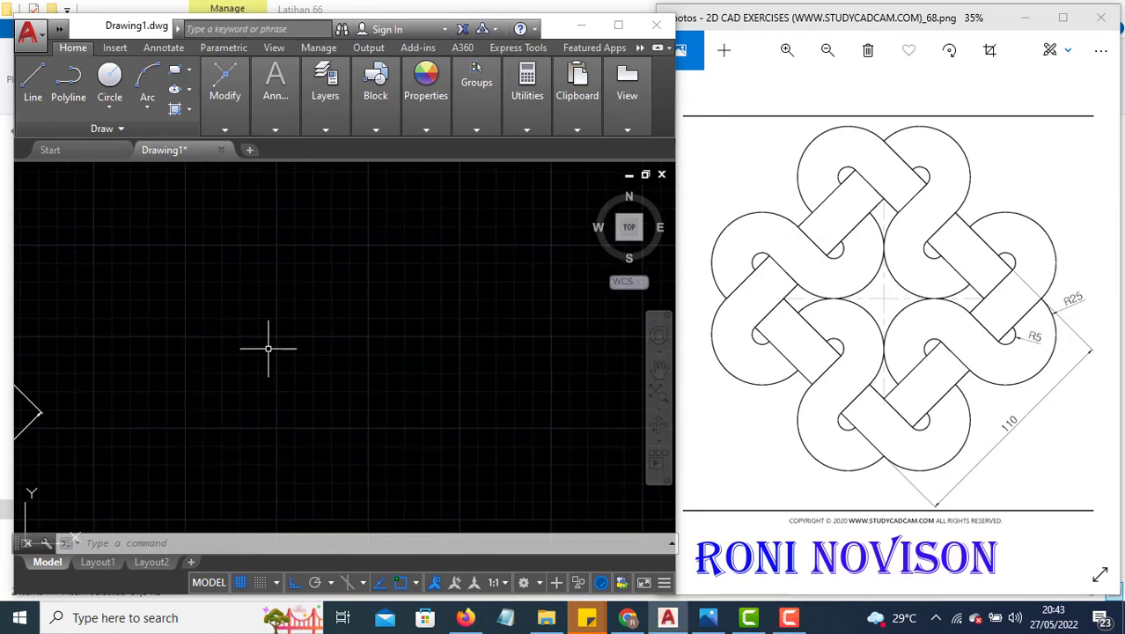
text(rec)
key(Return)
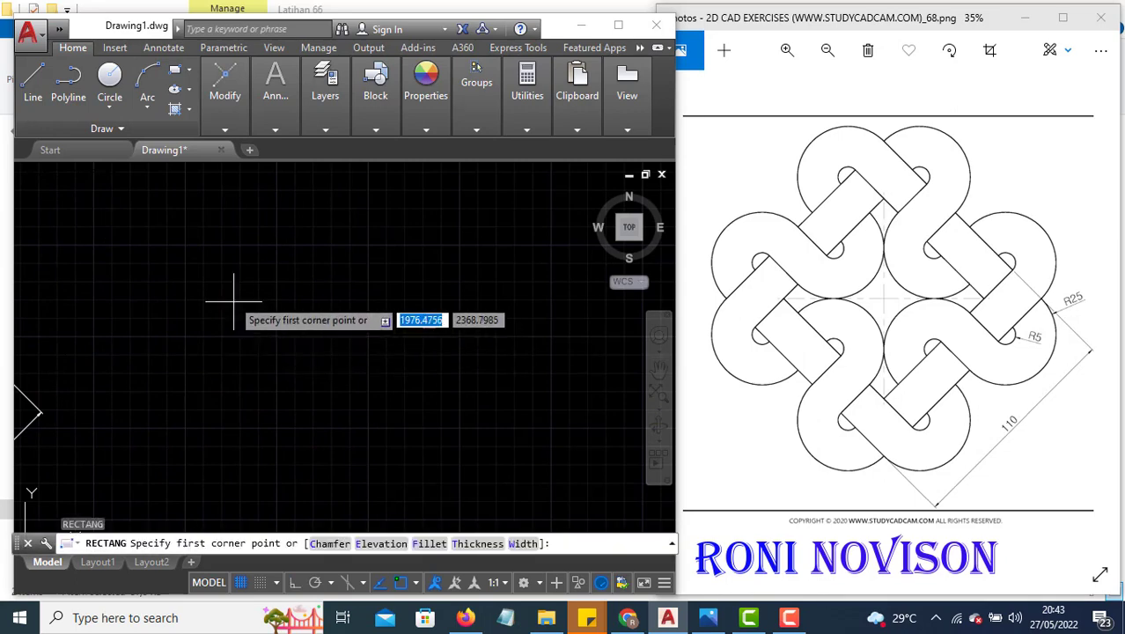
click(232, 253)
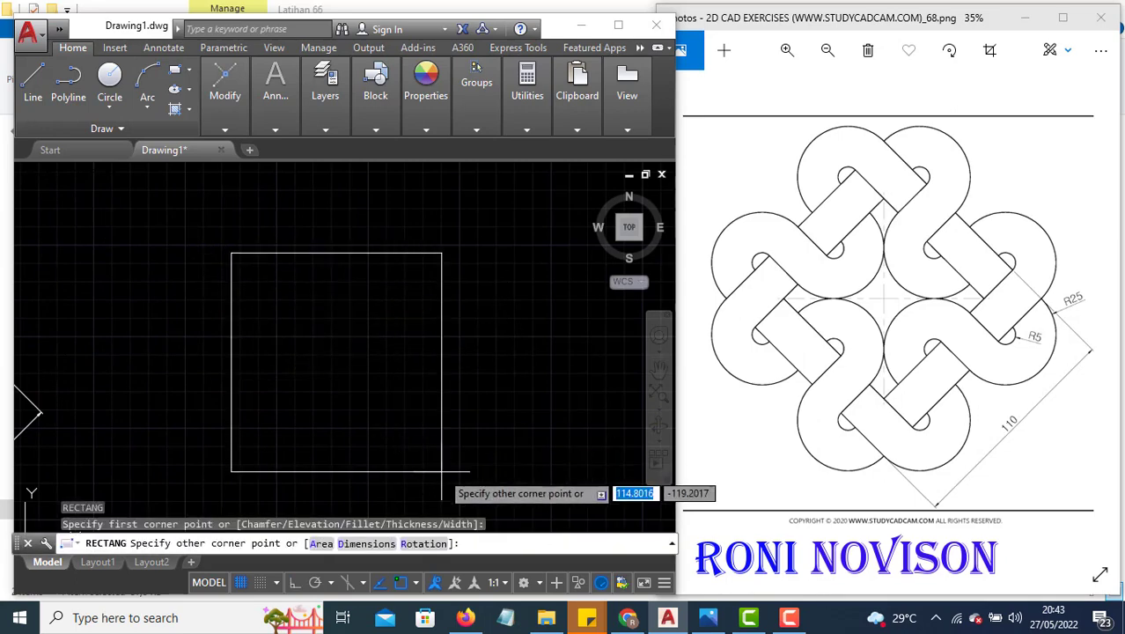
key(F8)
text(@10)
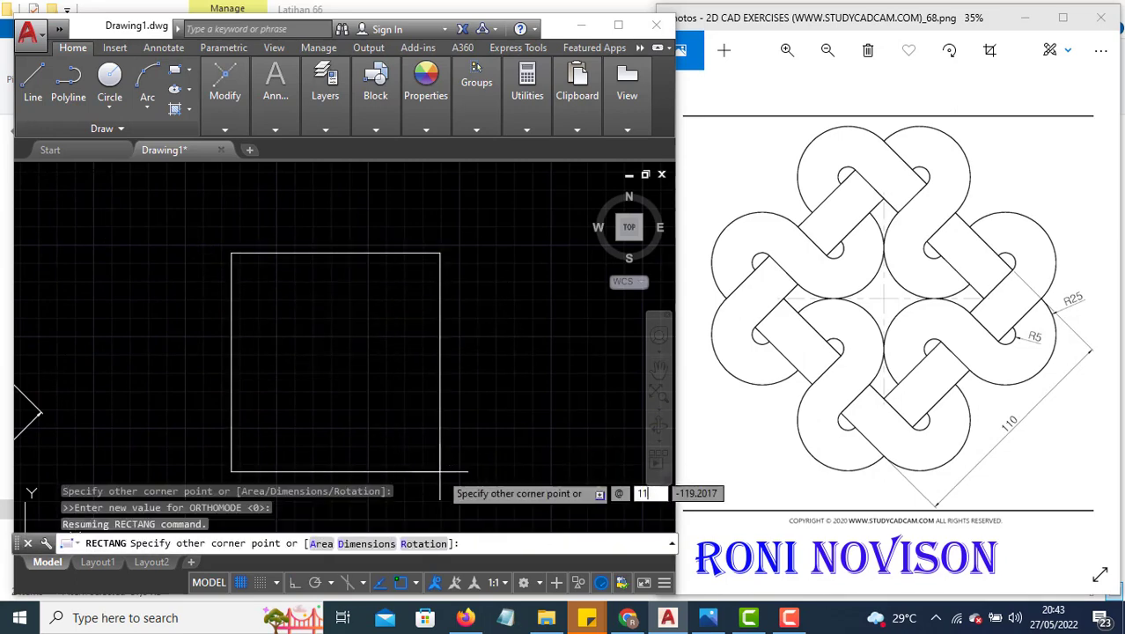
text(0)
key(Tab)
text(10)
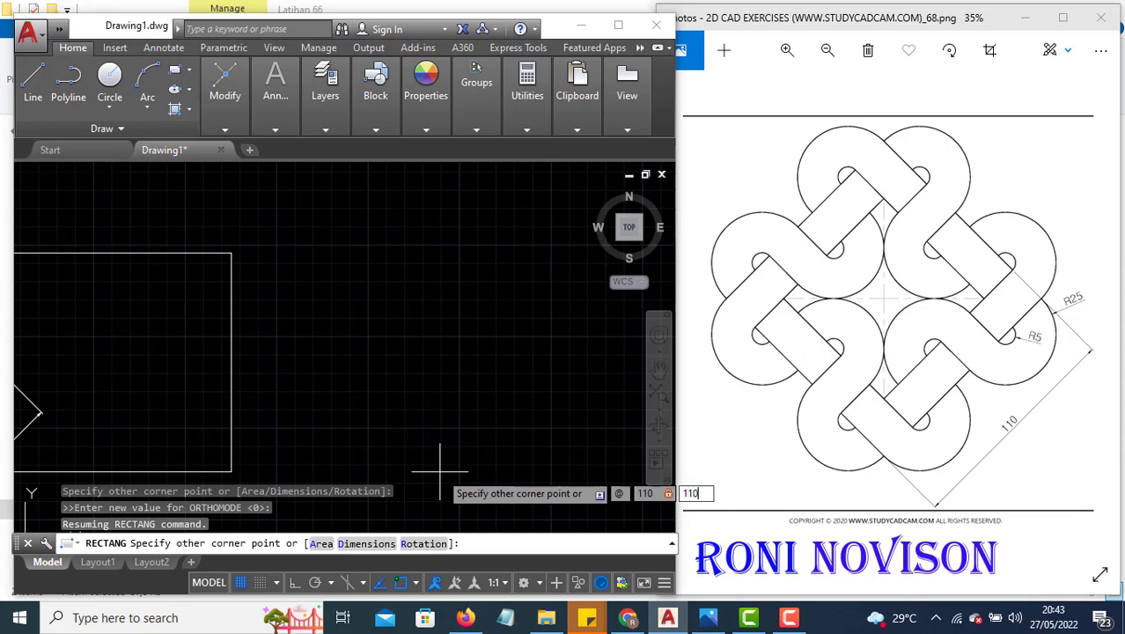
key(Return)
- Move the 110 square straight down into the empty part of the drawing area
click(412, 314)
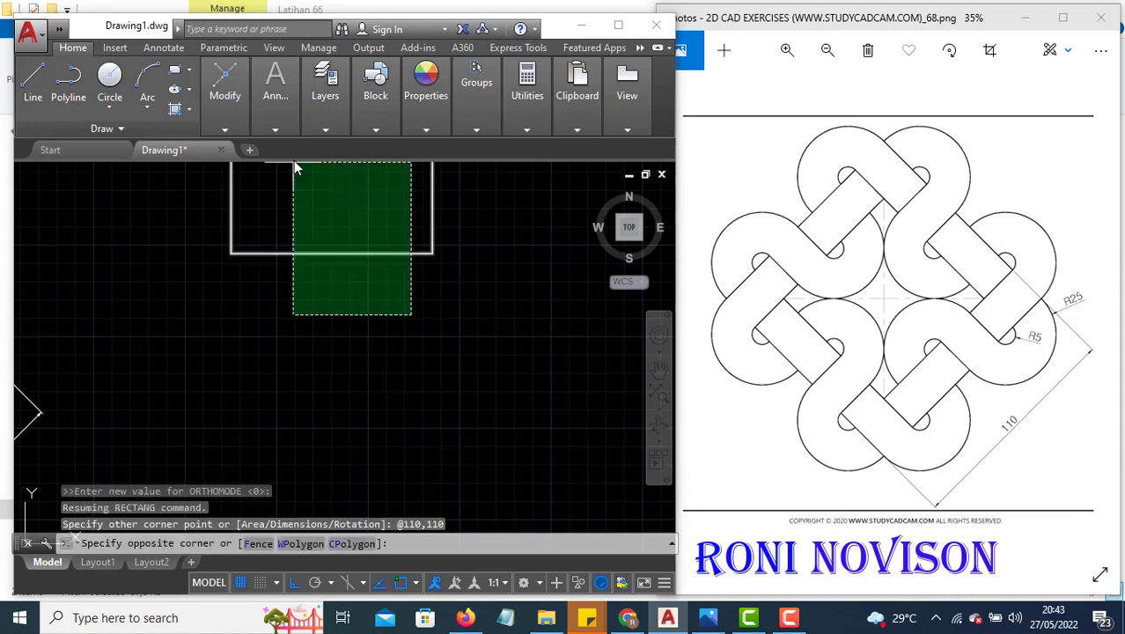
click(297, 180)
text(m)
key(Return)
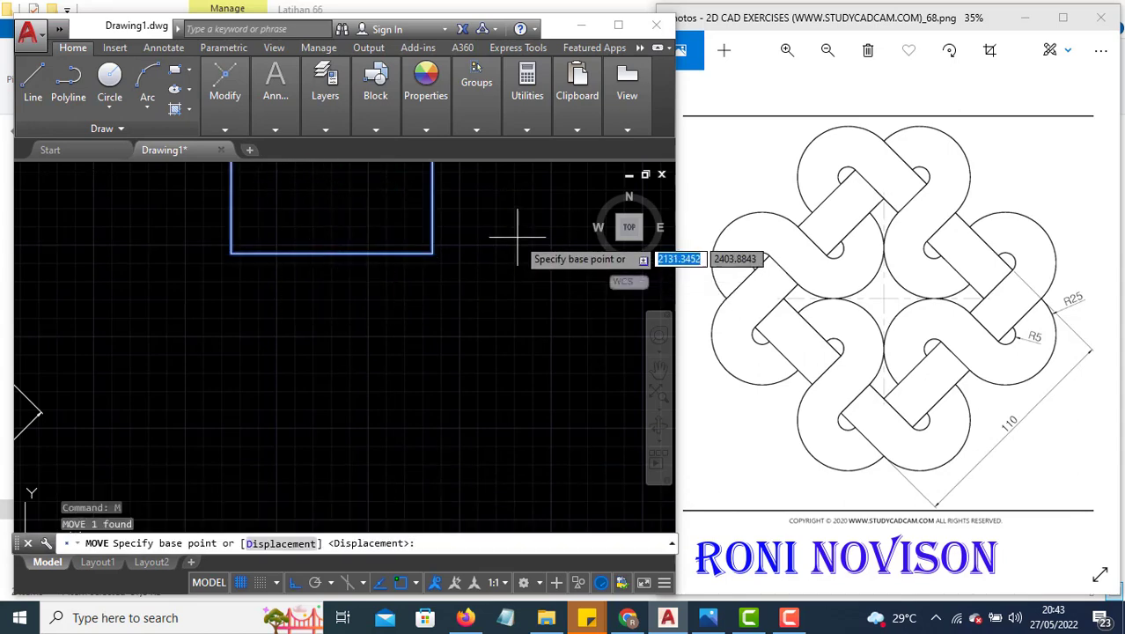
click(516, 236)
click(527, 394)
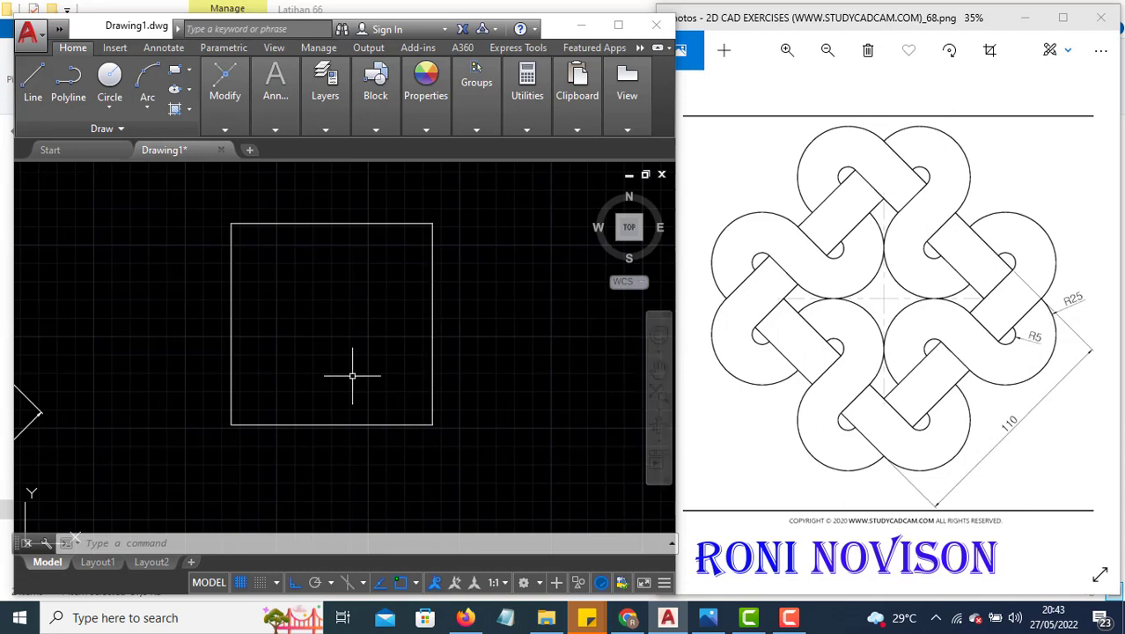
- Offset the 110 square inward by 20
text(offset)
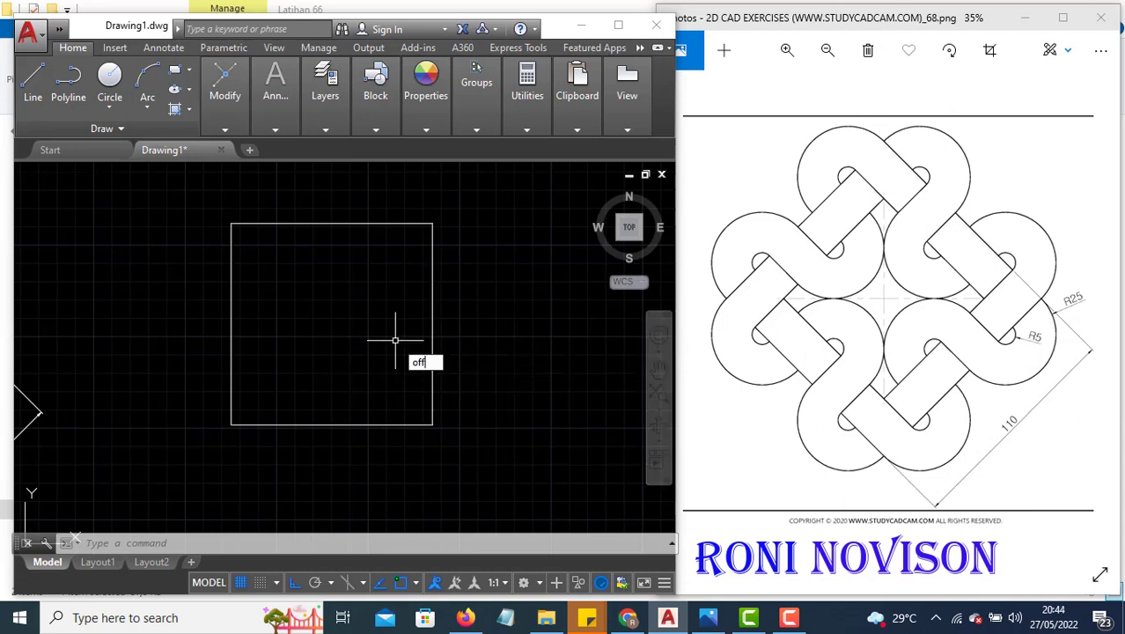
key(Return)
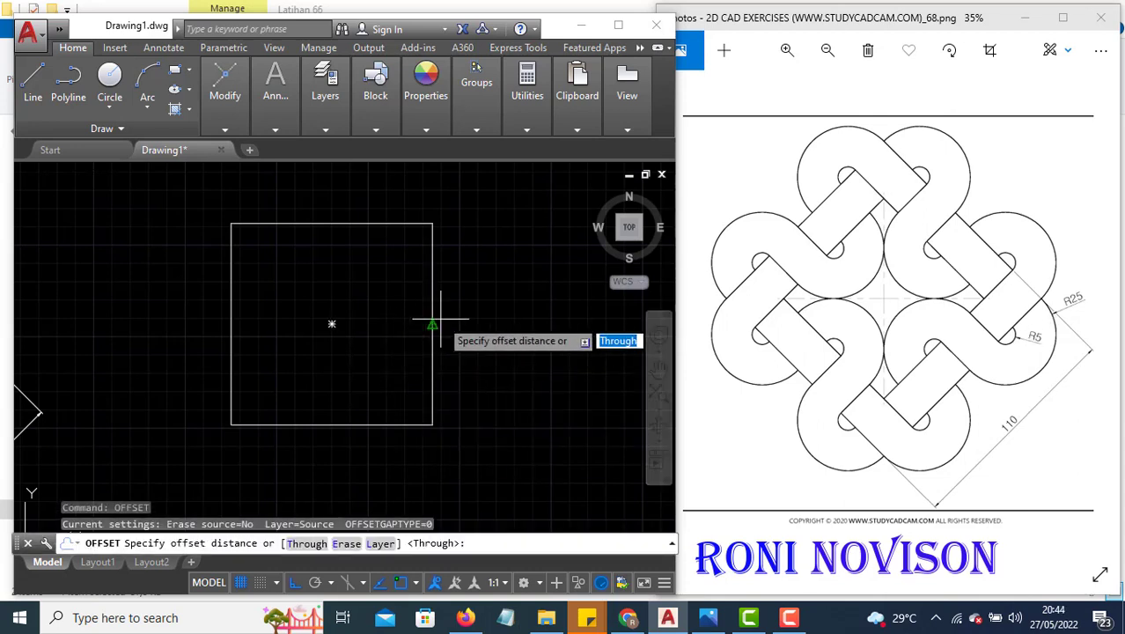
text(20)
key(Return)
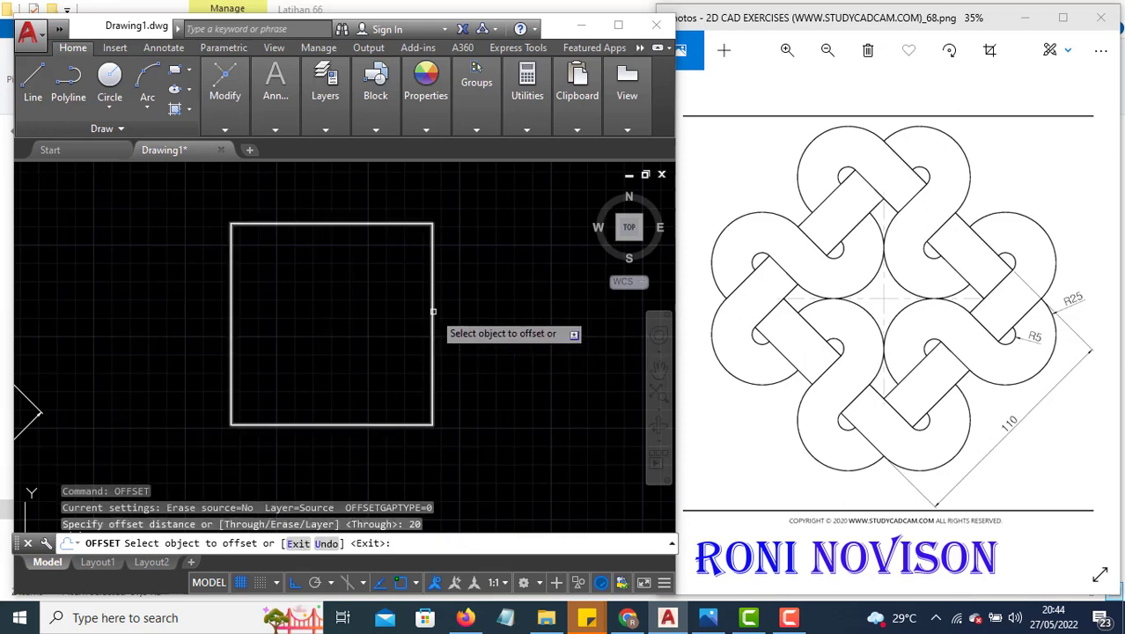
click(437, 322)
click(381, 331)
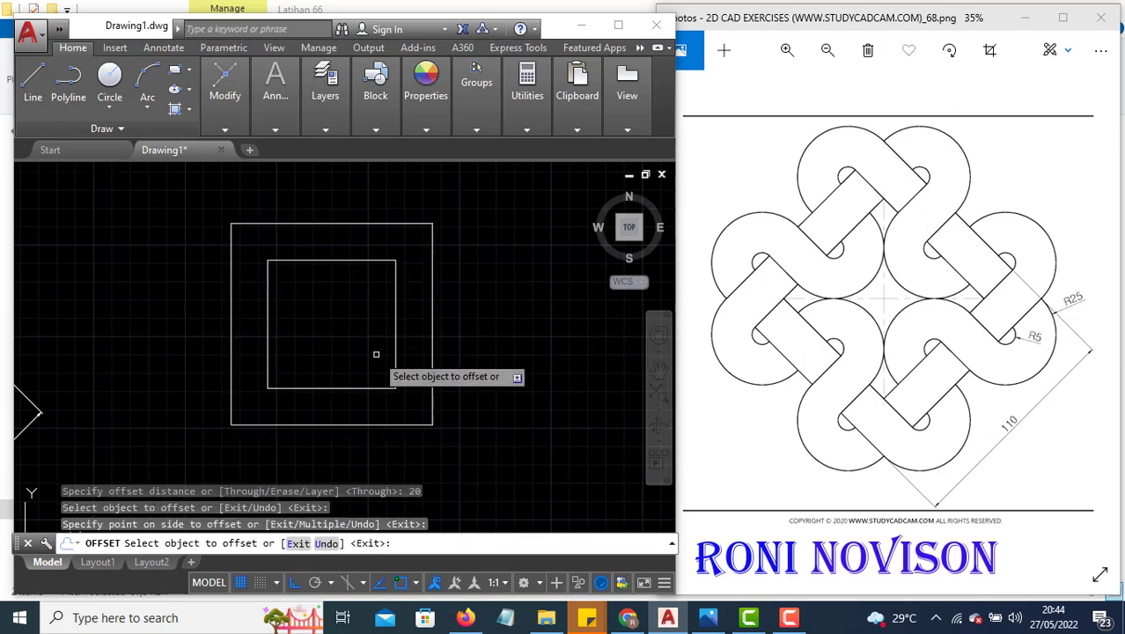
key(Escape)
- Move both concentric squares horizontally farther away from the finished knot
scroll(343, 339, up, 2)
middle_drag(345, 323, 392, 344)
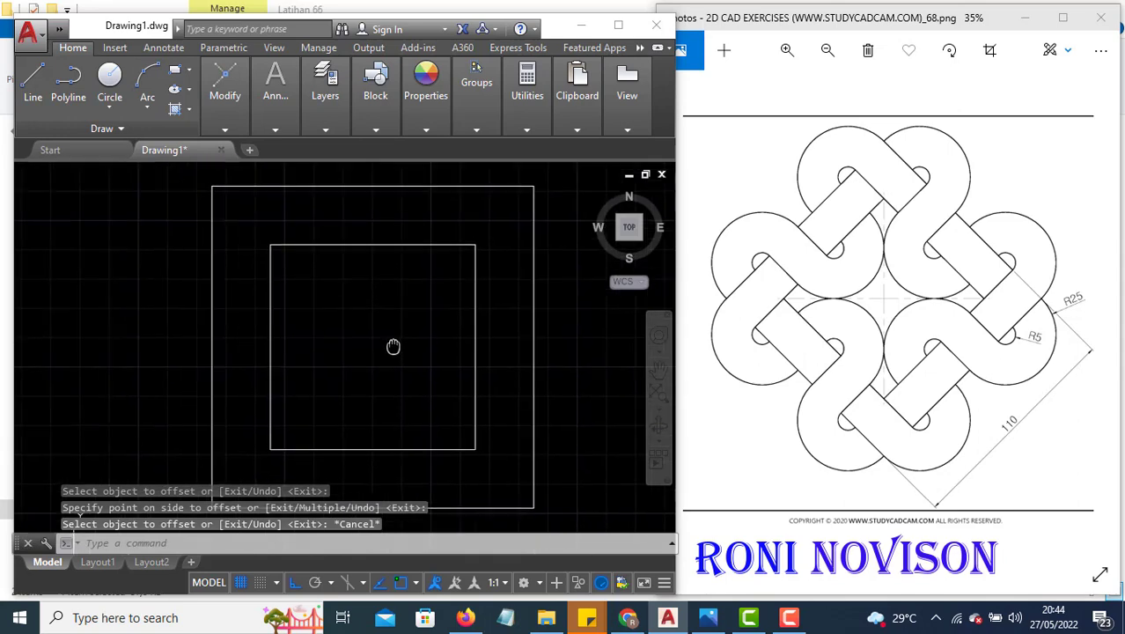
scroll(389, 342, down, 3)
scroll(383, 341, up, 2)
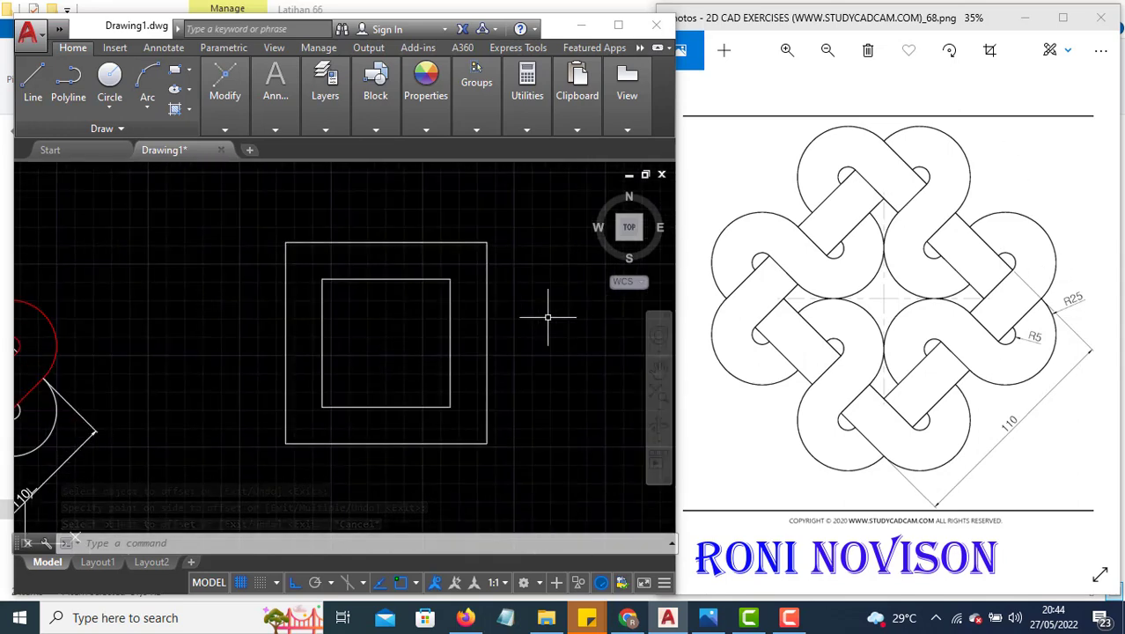
click(533, 440)
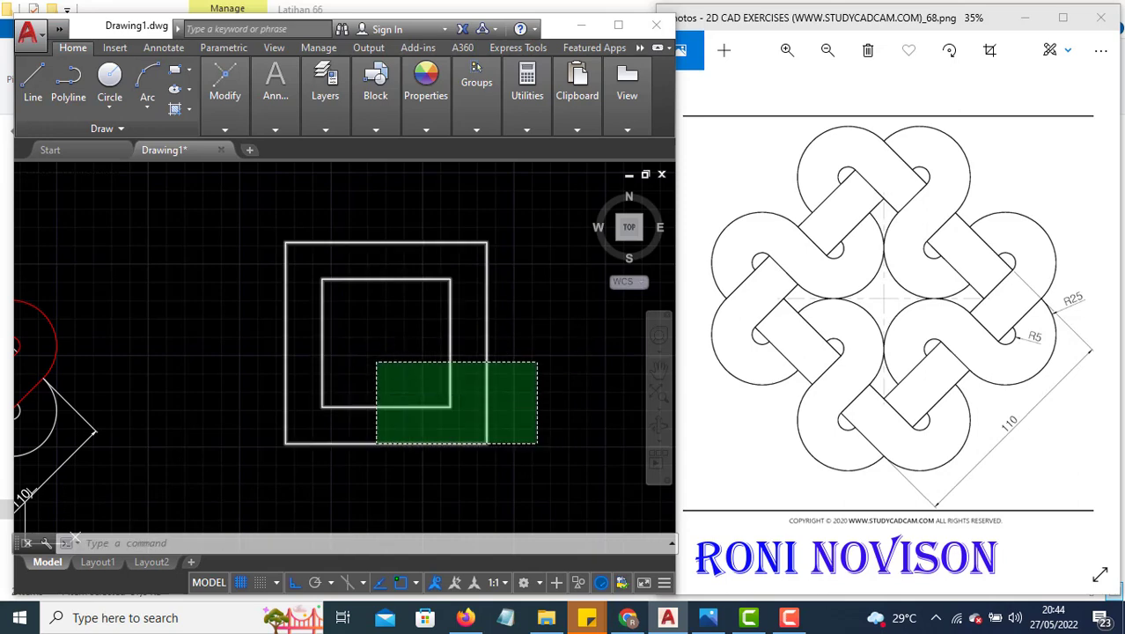
click(377, 363)
text(m)
key(Return)
click(205, 312)
click(346, 312)
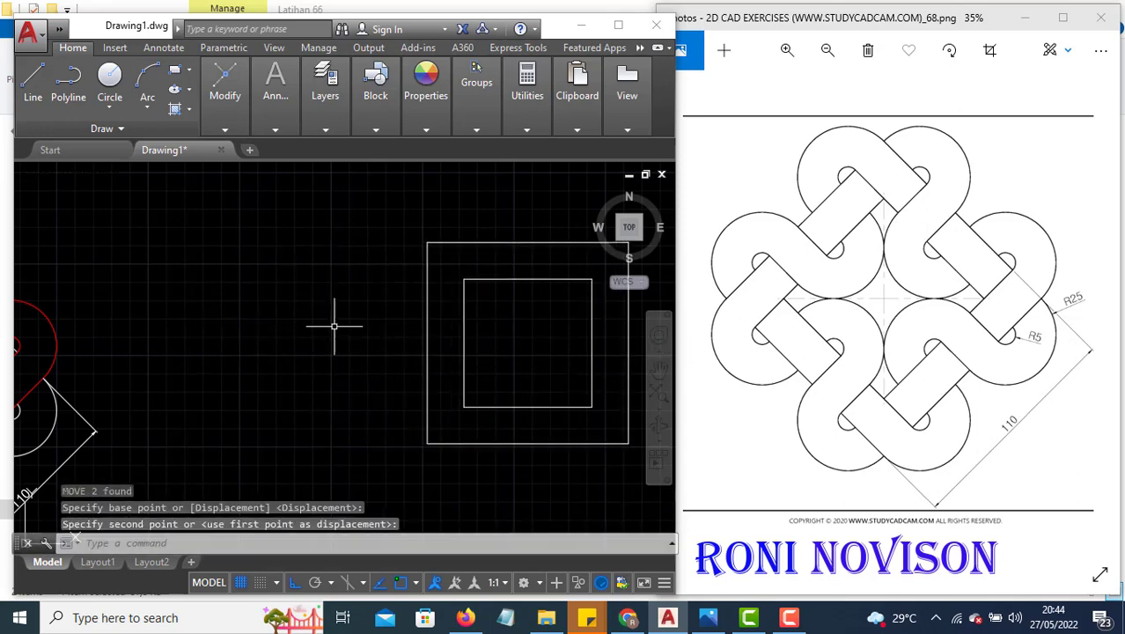
- Draw a 50-long line from the outer square's top-left corner along its upper edge
middle_drag(515, 339, 372, 352)
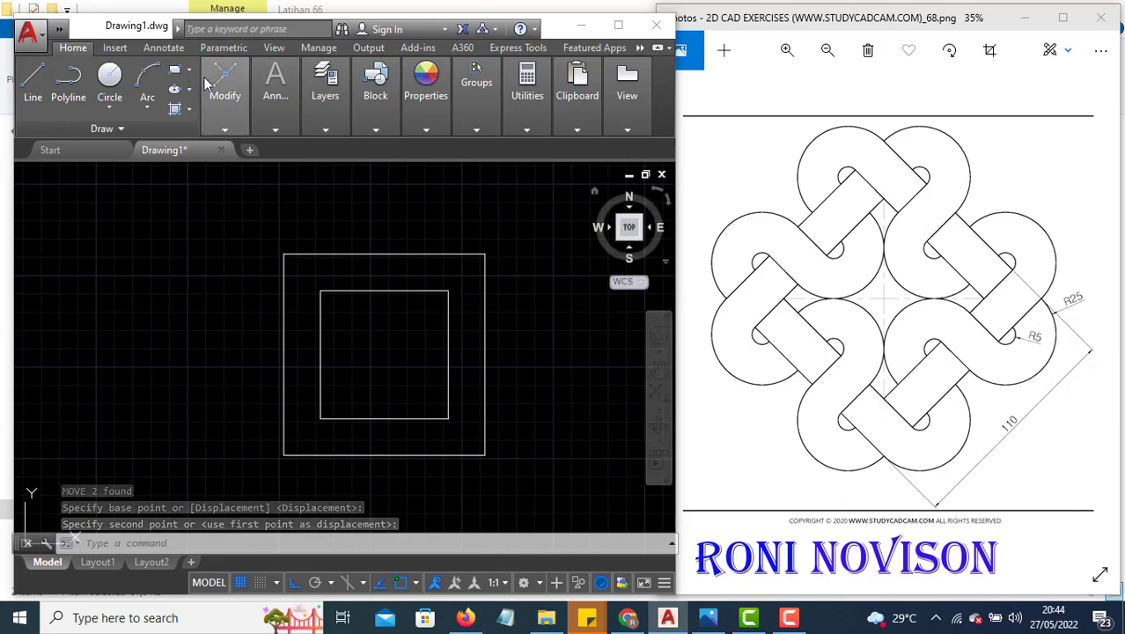
click(146, 112)
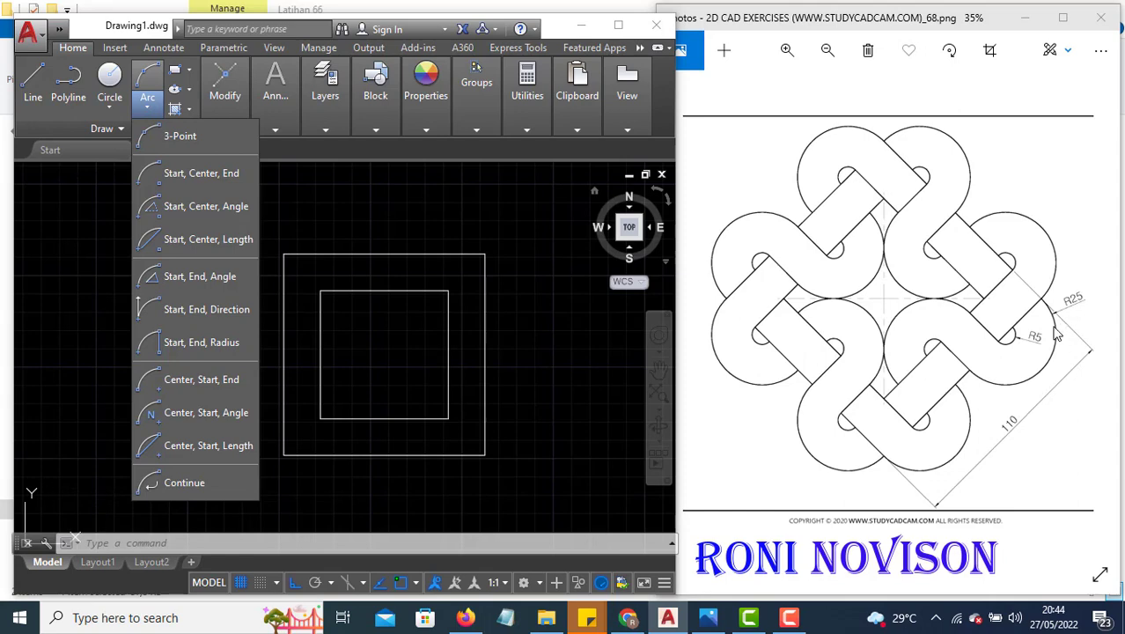
key(Escape)
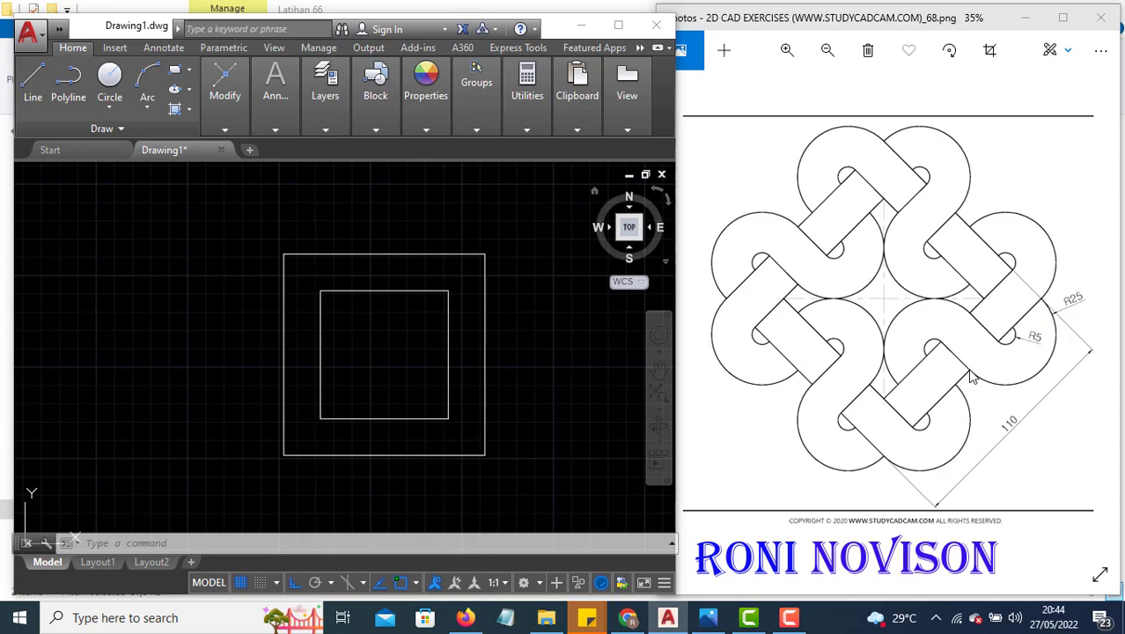
text(l)
key(Return)
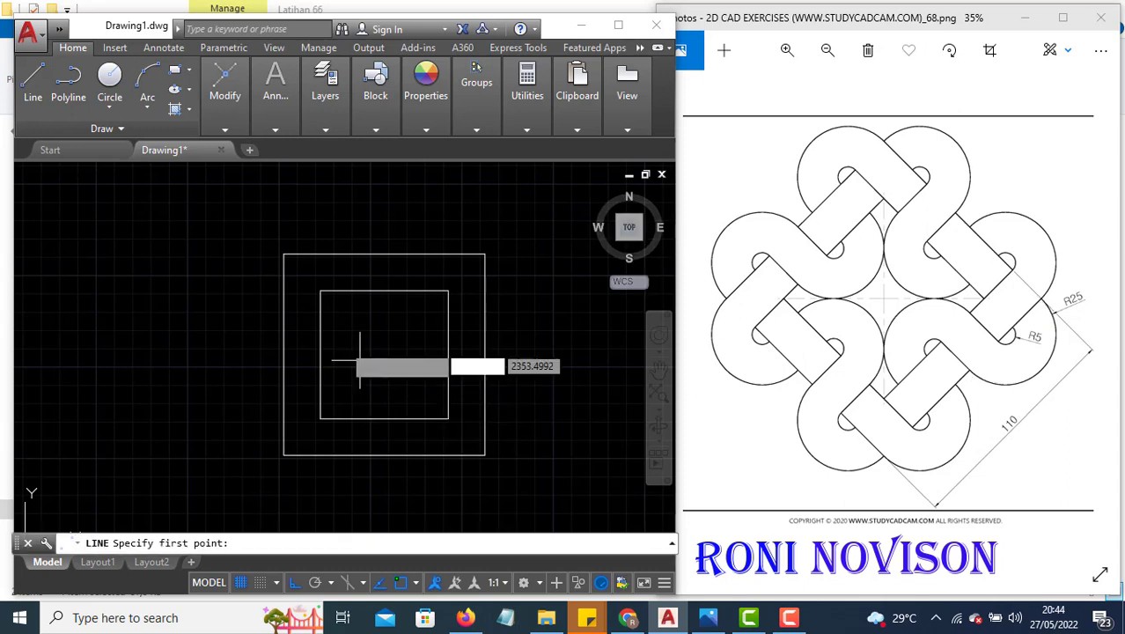
click(284, 255)
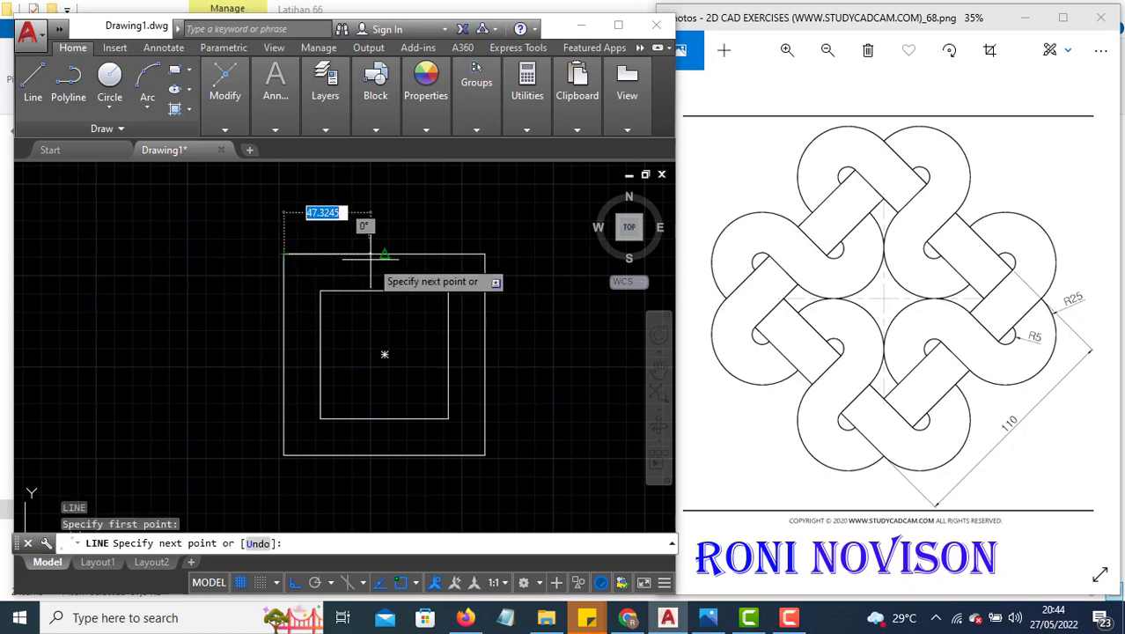
text(150)
key(Return)
key(Return)
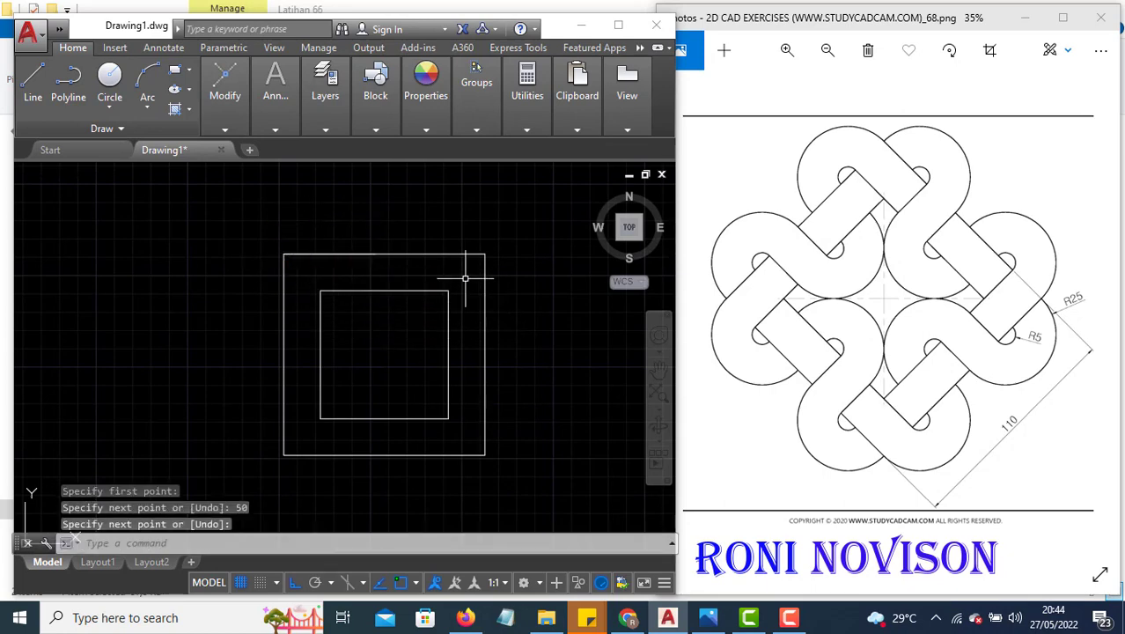
- Draw a 50-long line from the outer square's top-right corner inward along its upper edge
key(Return)
click(485, 255)
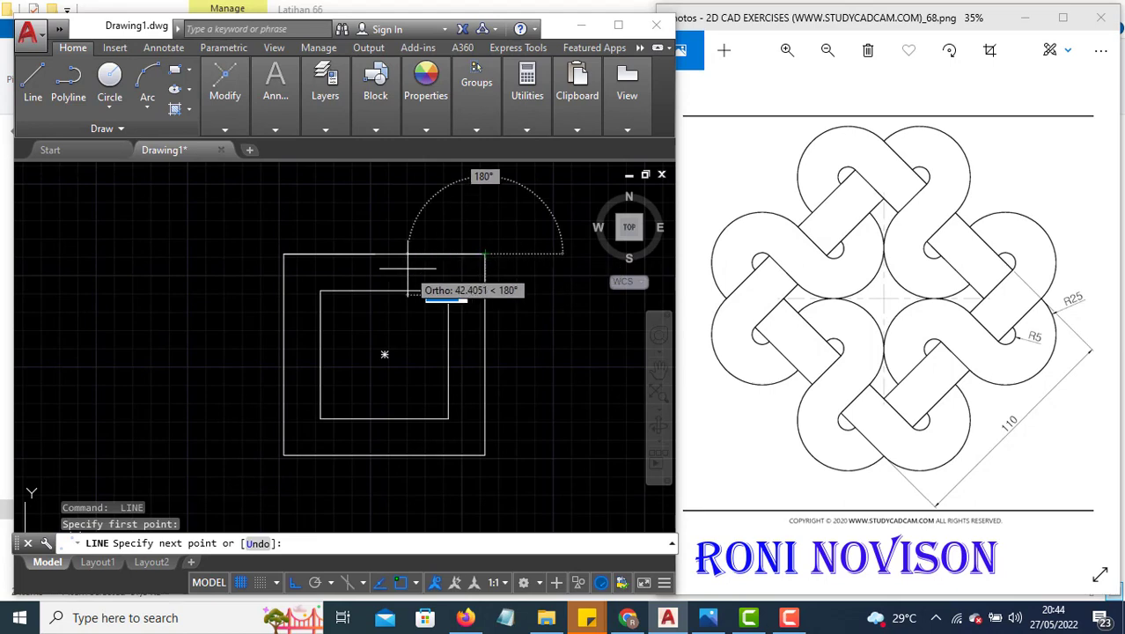
text(50)
key(Return)
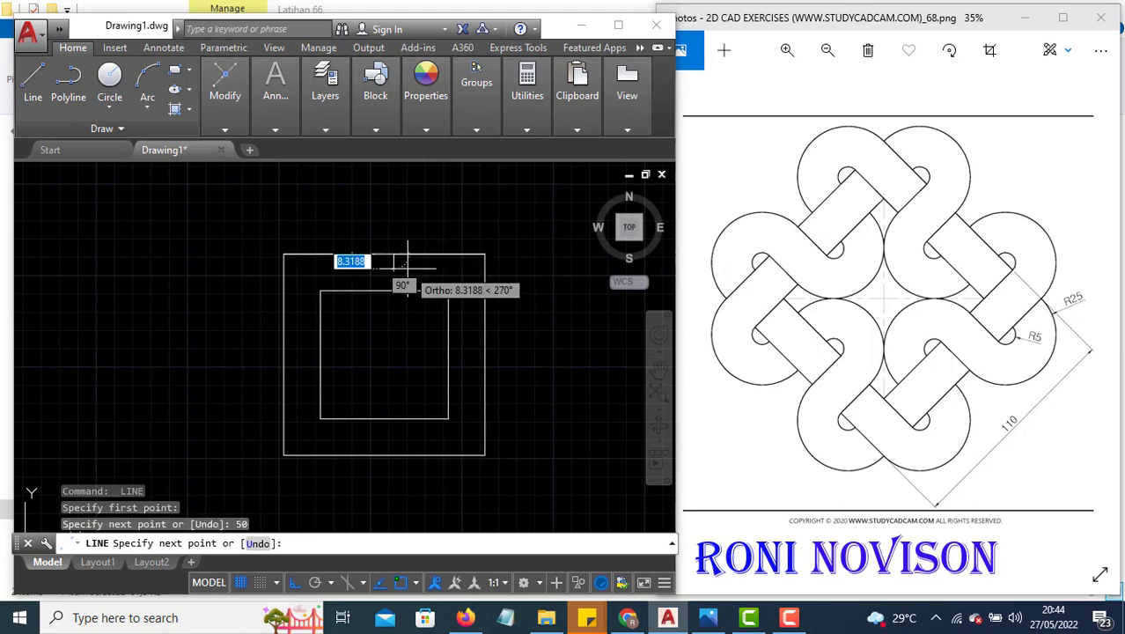
key(Return)
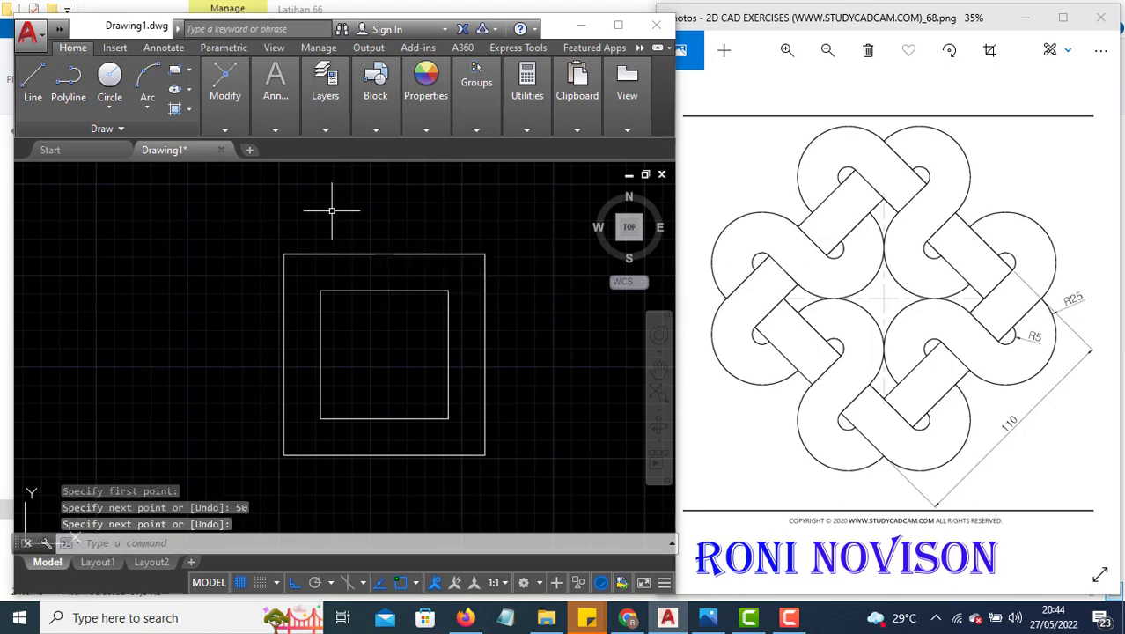
- Draw a start-end-radius arc of radius 25 above the left 50-long line, ending at the outer square's top-left corner
click(147, 102)
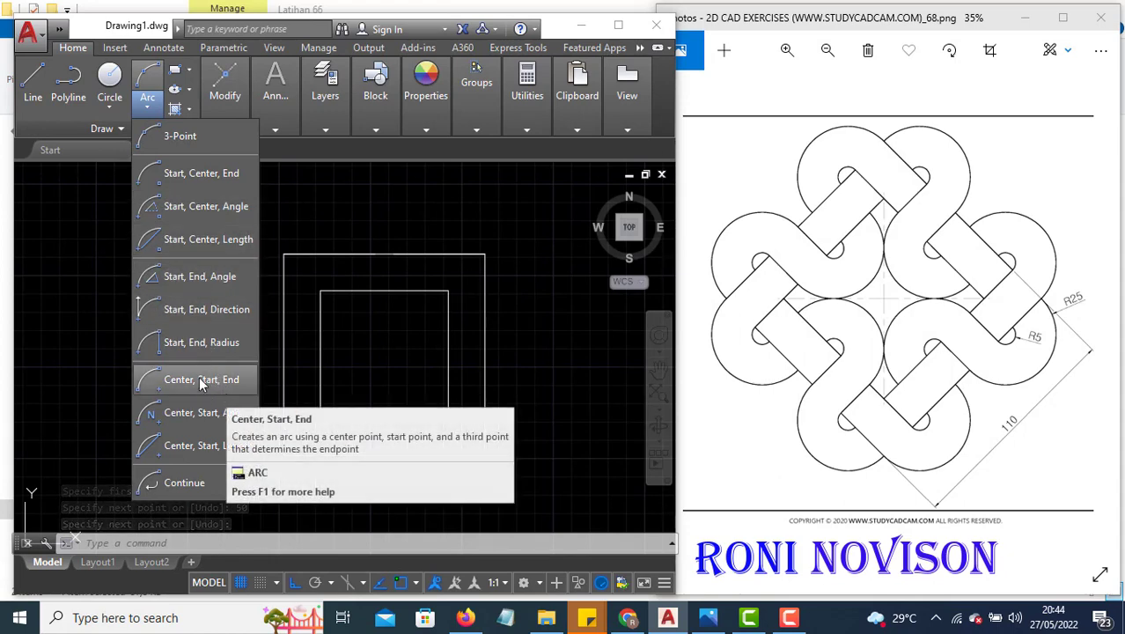
click(191, 347)
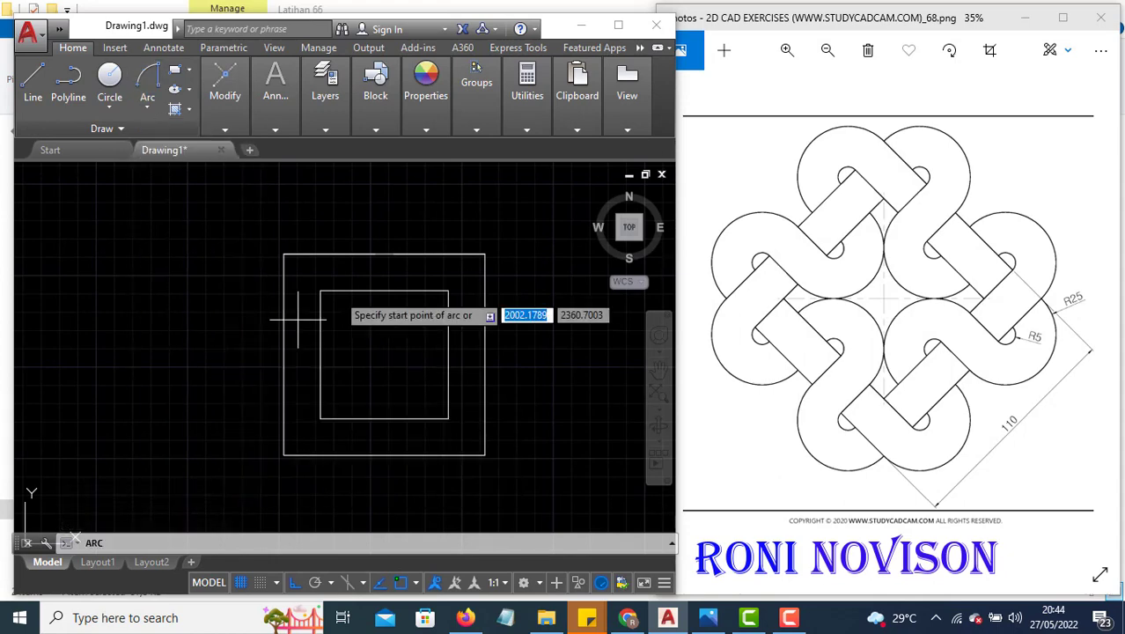
click(379, 255)
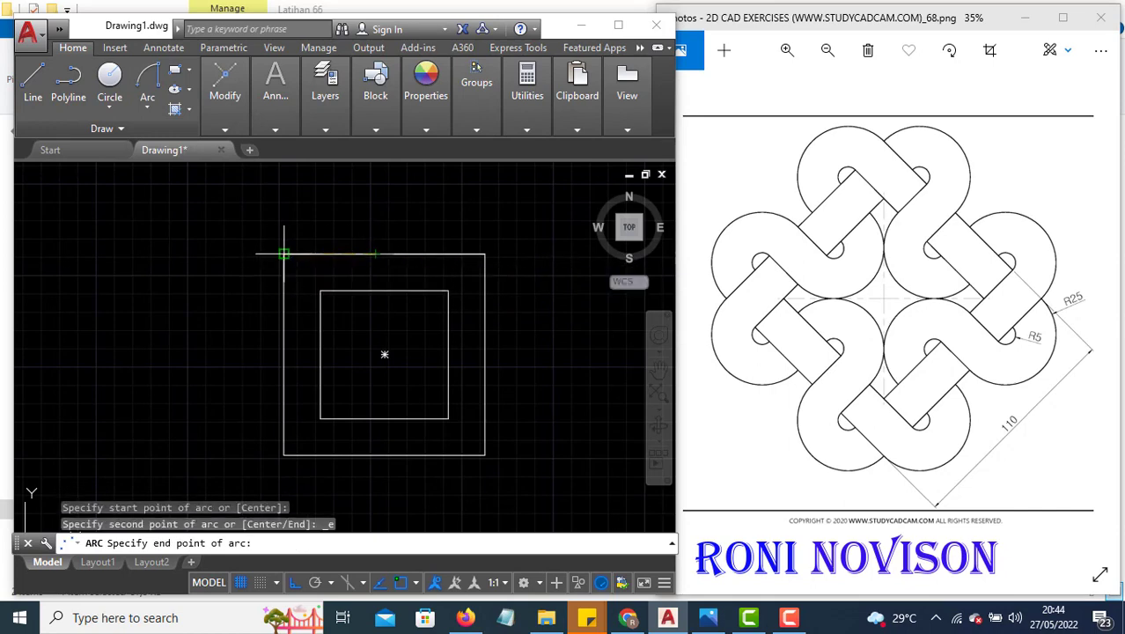
click(284, 254)
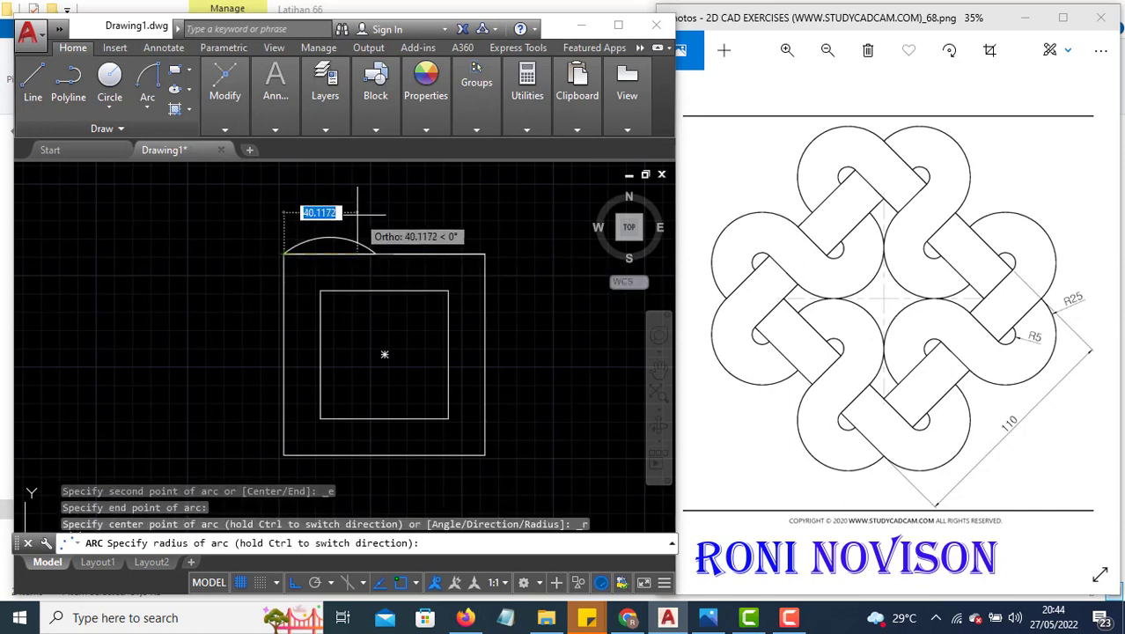
text(25)
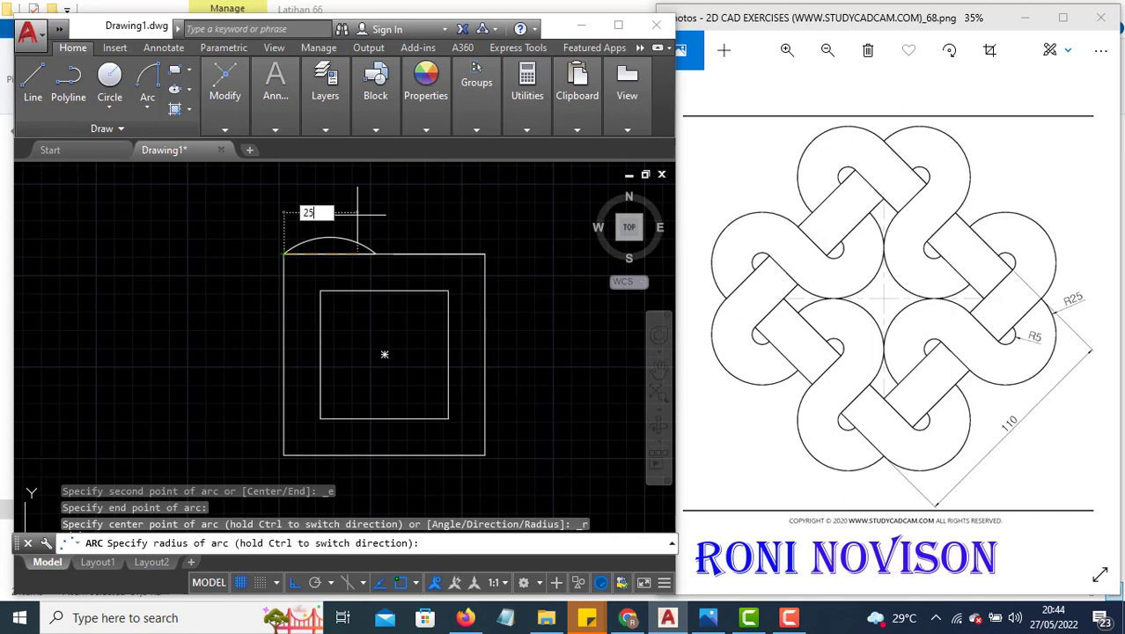
key(Return)
- Copy the radius 25 arc from its right endpoint to the outer square's top-right corner
click(397, 233)
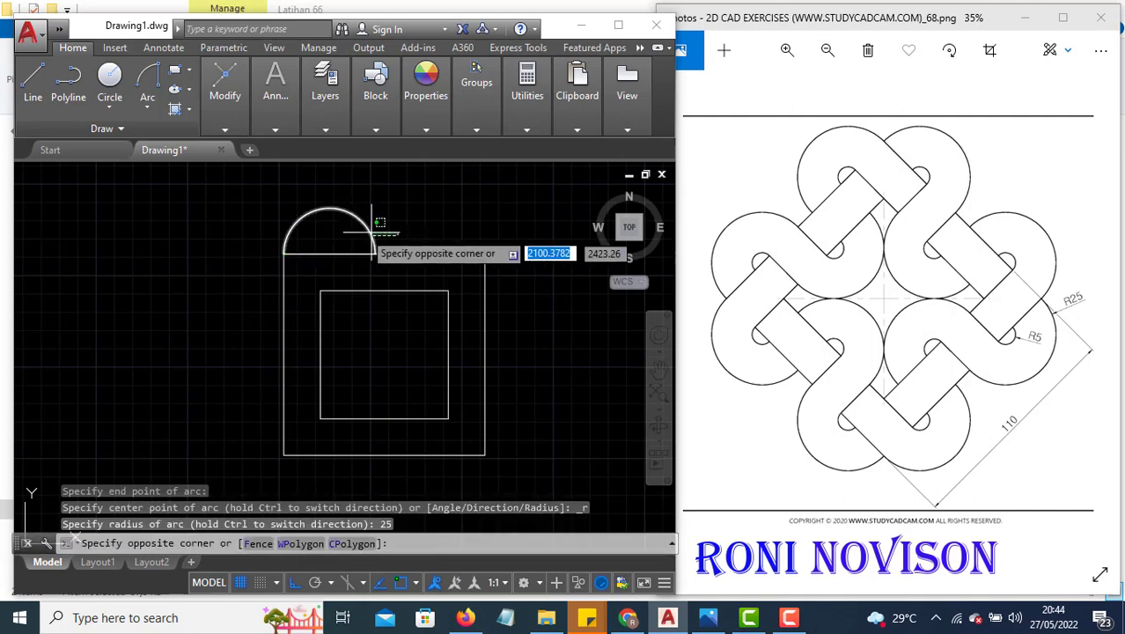
click(356, 229)
text(co)
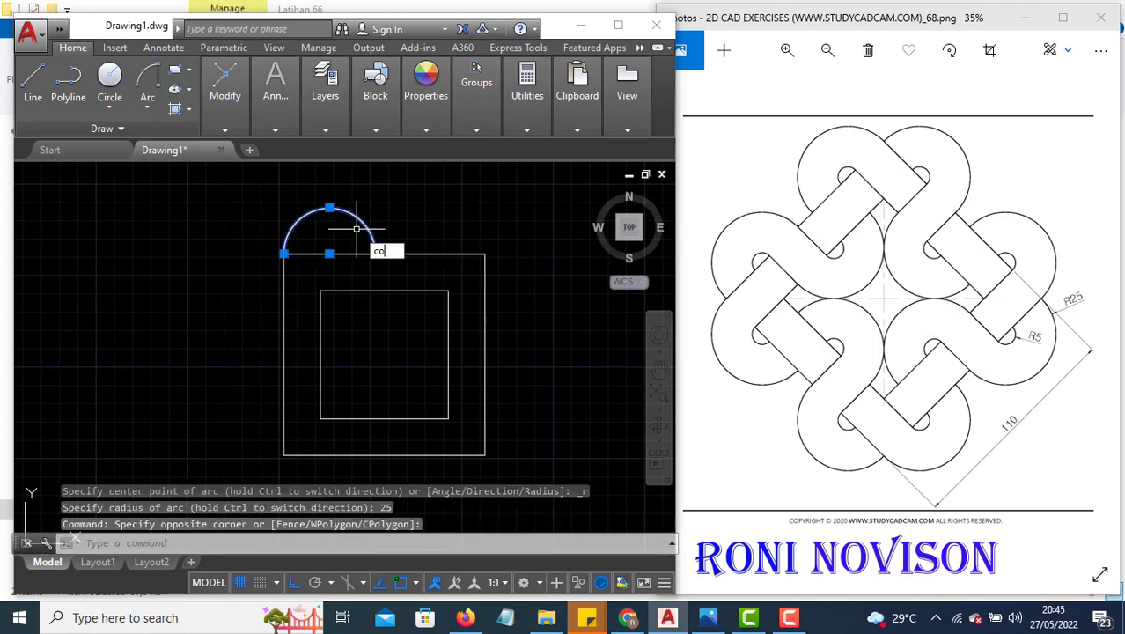
key(Return)
click(375, 253)
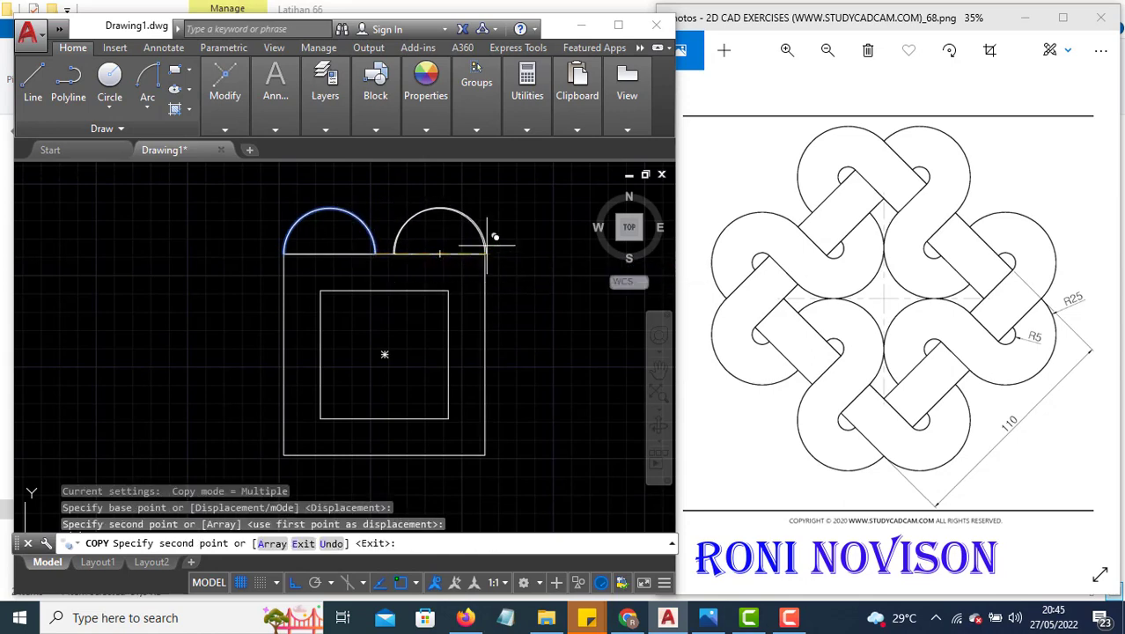
key(Escape)
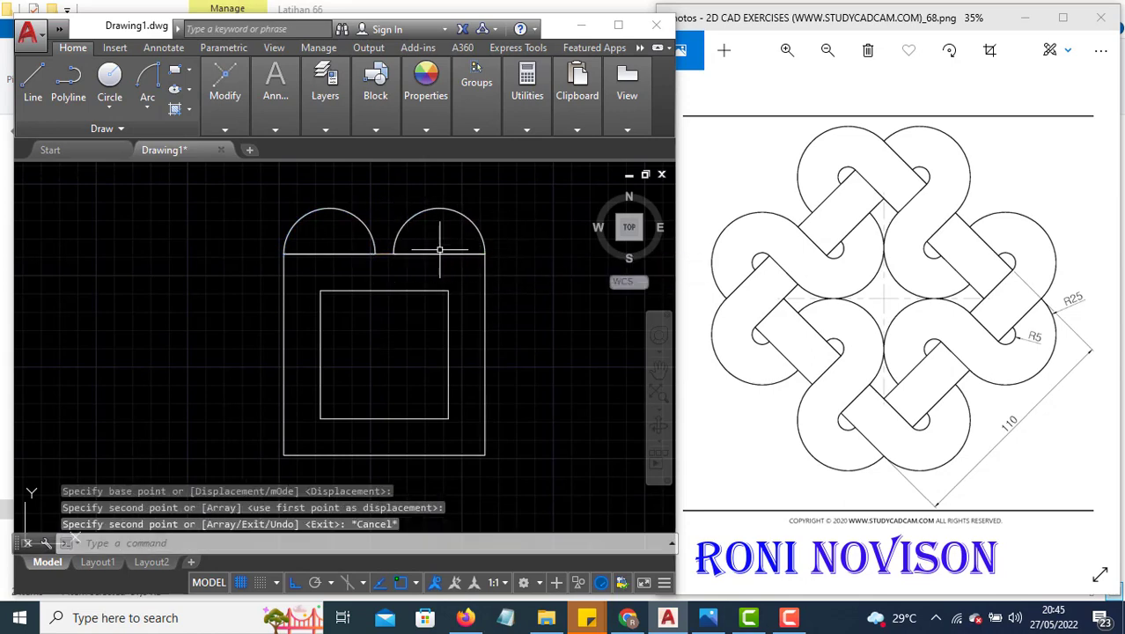
- Mirror the two arcs above the outer square across its horizontal midline, keeping the source arcs
click(509, 236)
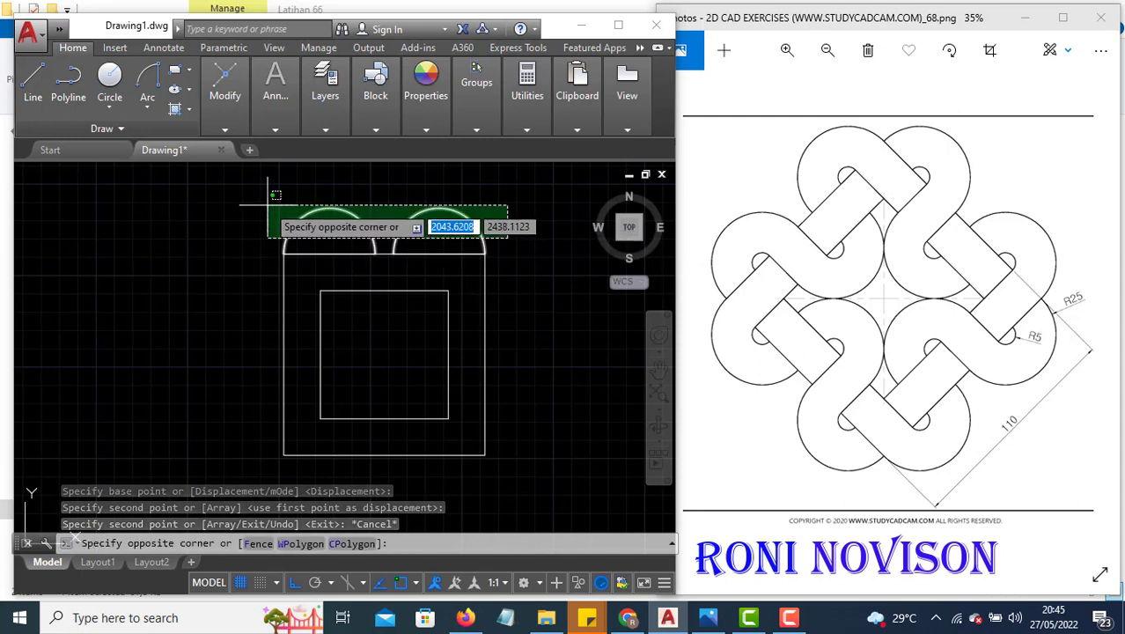
click(267, 203)
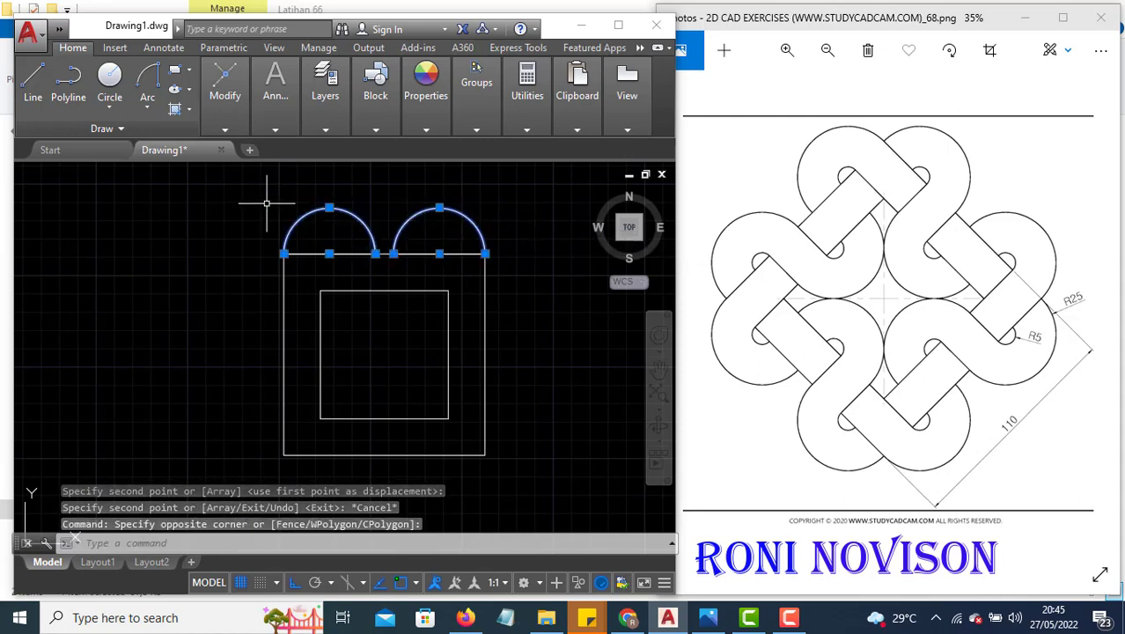
text(m)
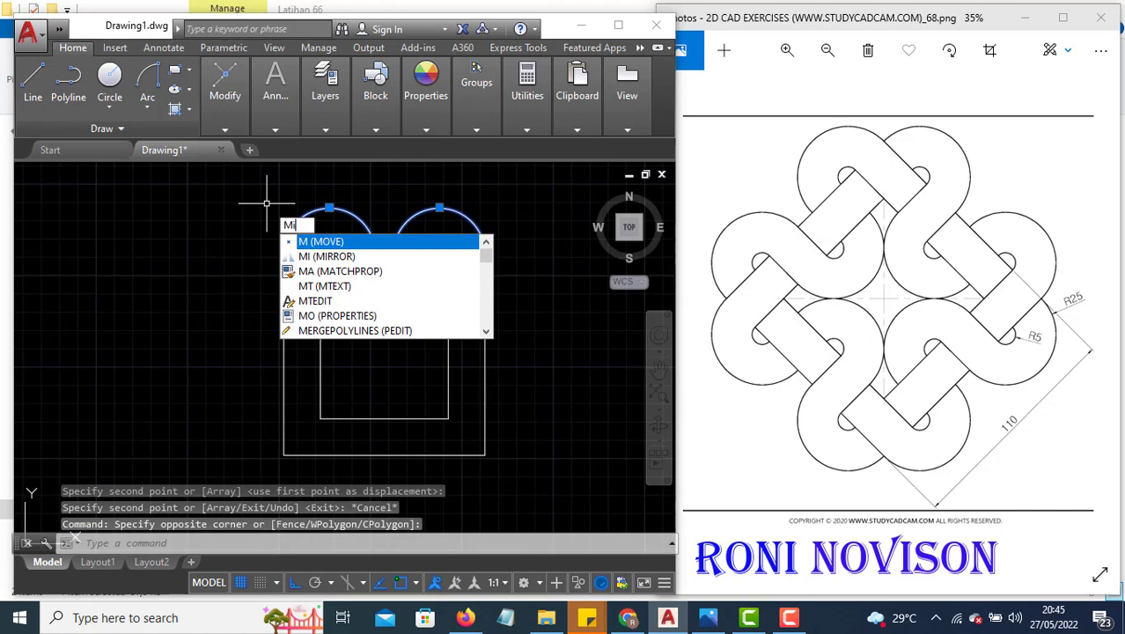
text(i)
key(Return)
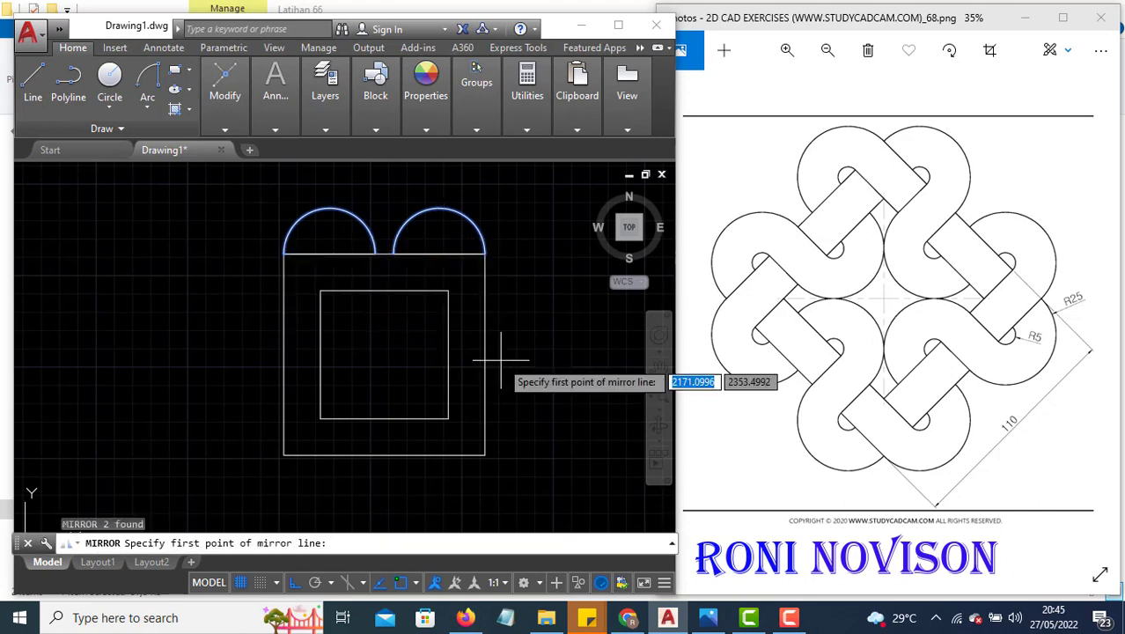
click(484, 354)
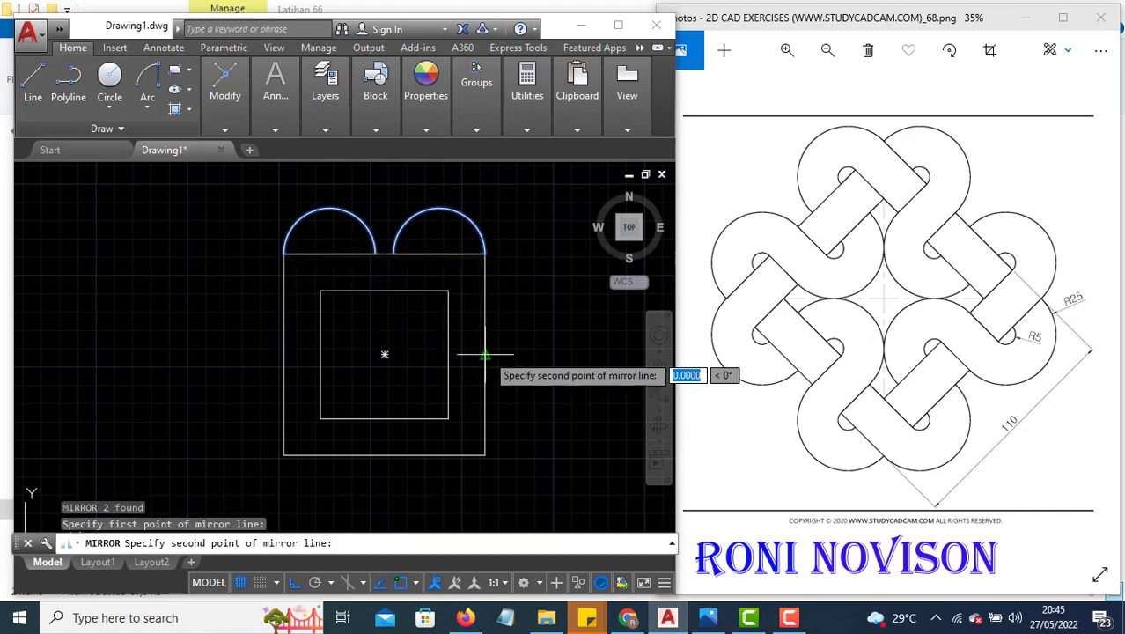
click(283, 355)
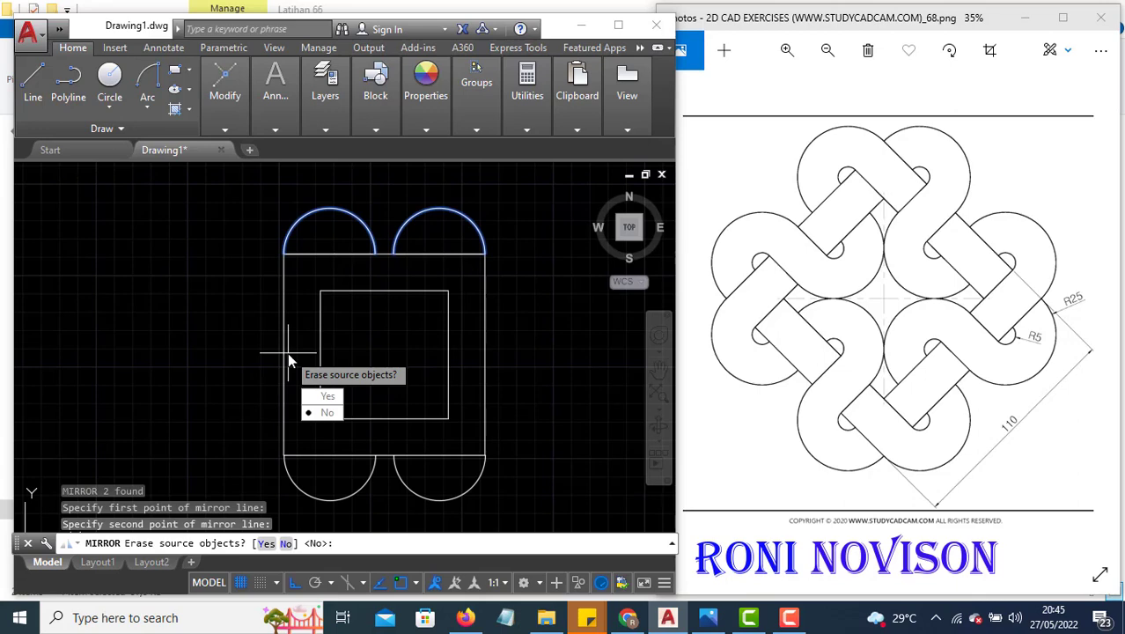
click(325, 413)
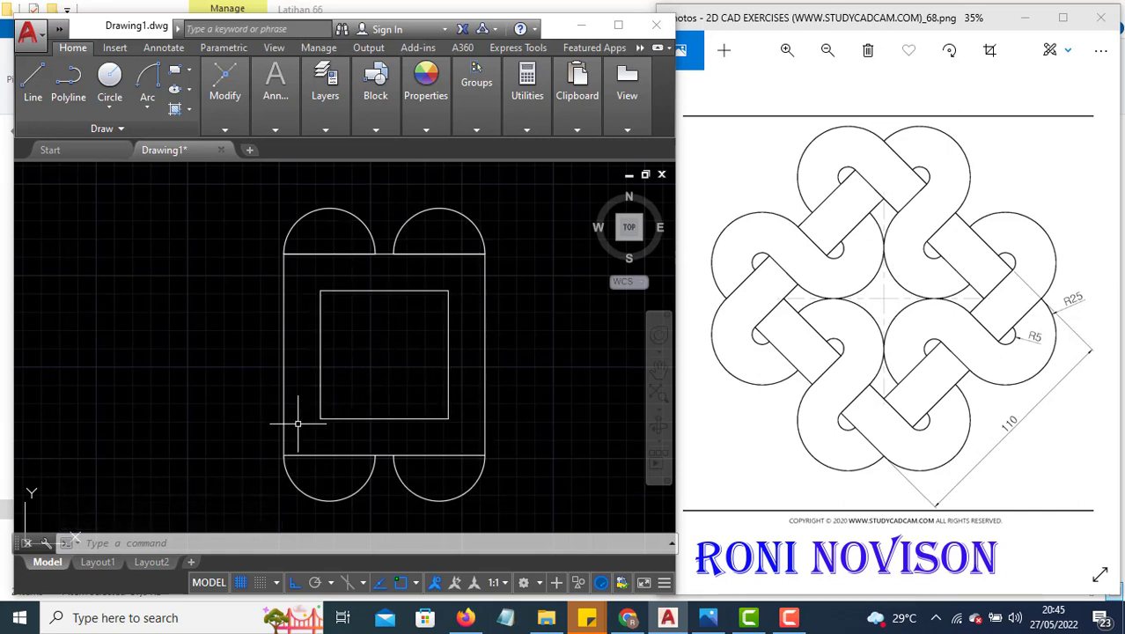
- Draw a 50-long line from the outer square's bottom-left corner upward along its left edge
key(l)
key(Return)
click(284, 455)
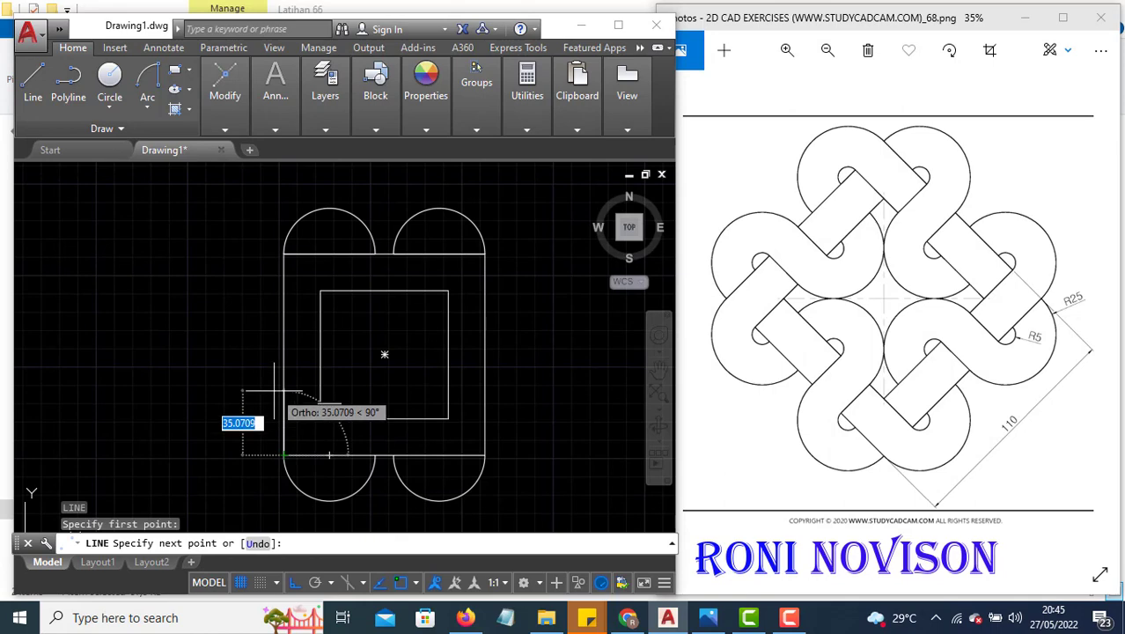
text(50)
key(Return)
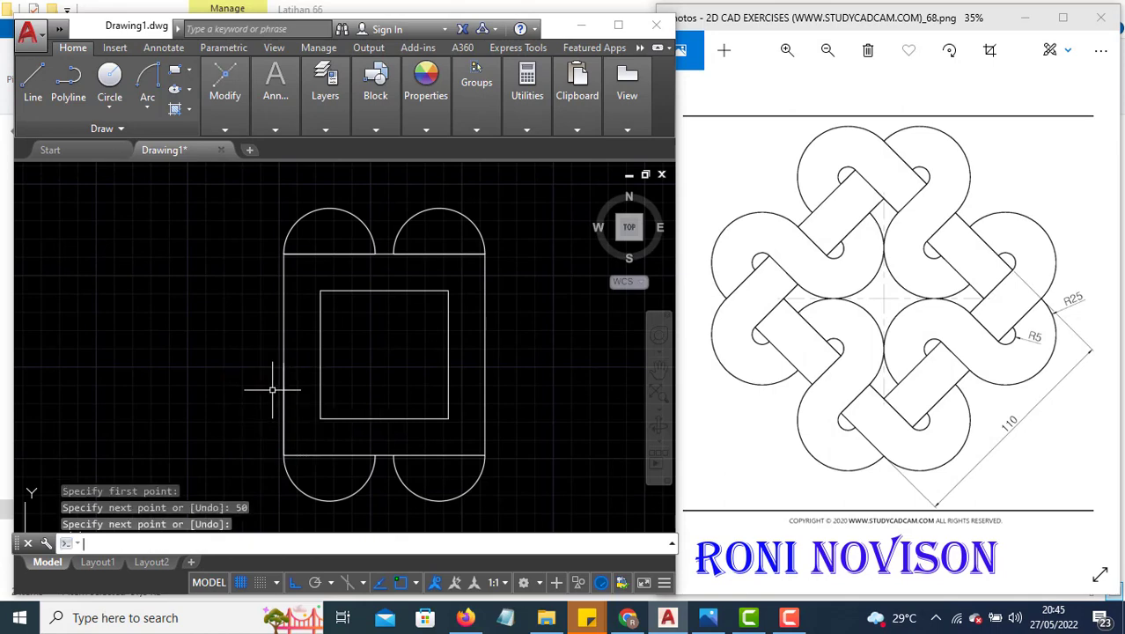
key(Return)
- Draw a start-end-radius arc of radius 25 outside the left 50-long line, ending at the outer square's bottom-left corner
click(147, 108)
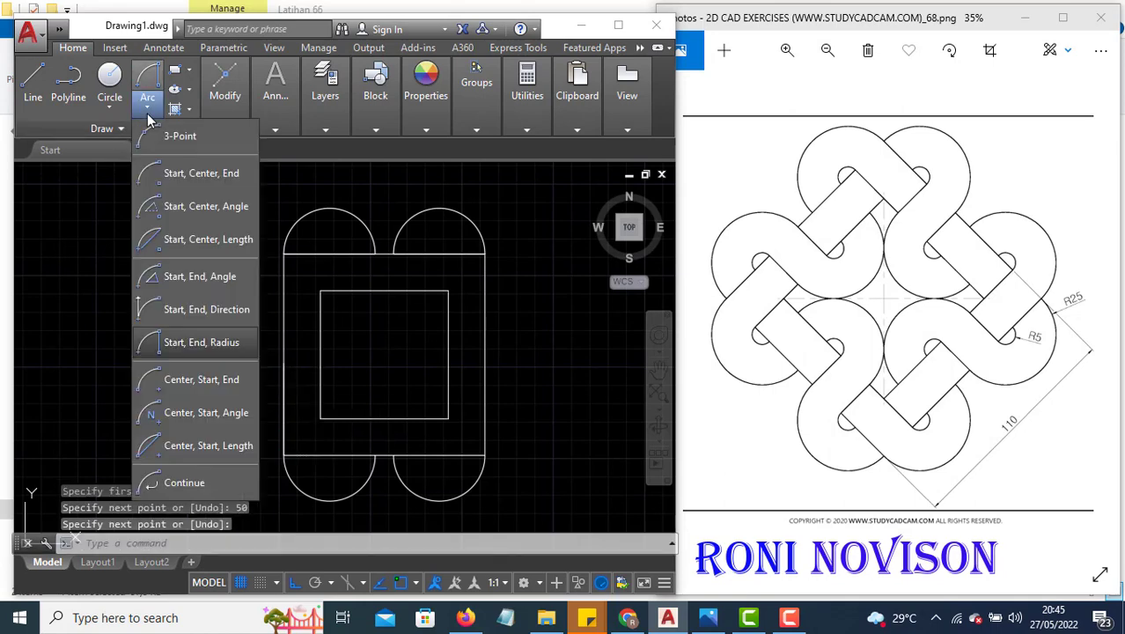
click(189, 350)
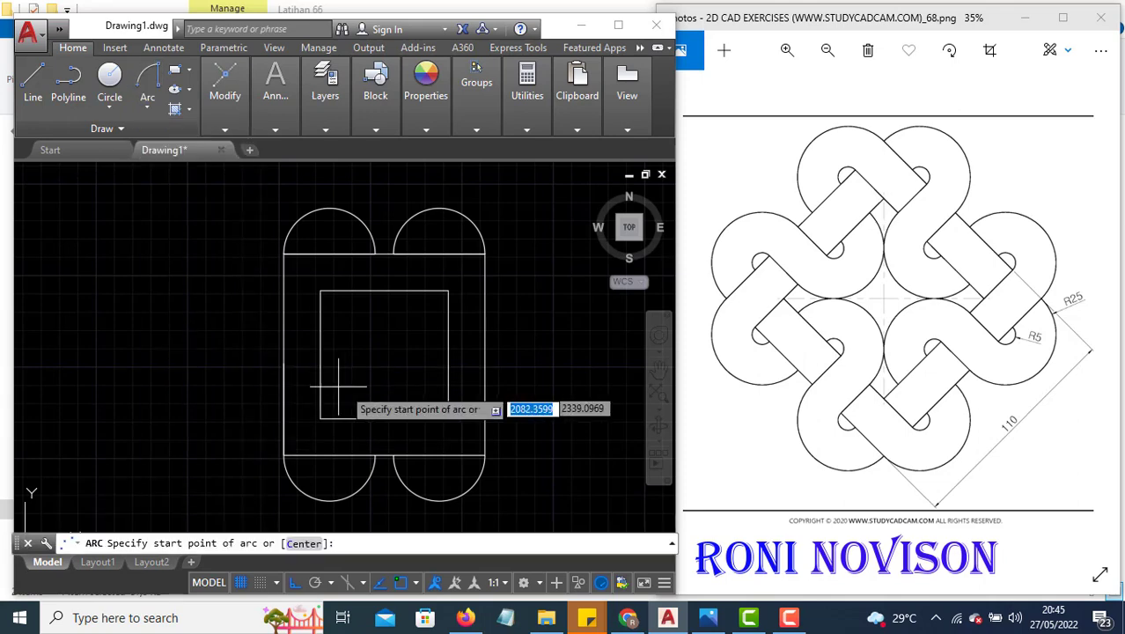
click(283, 364)
click(283, 455)
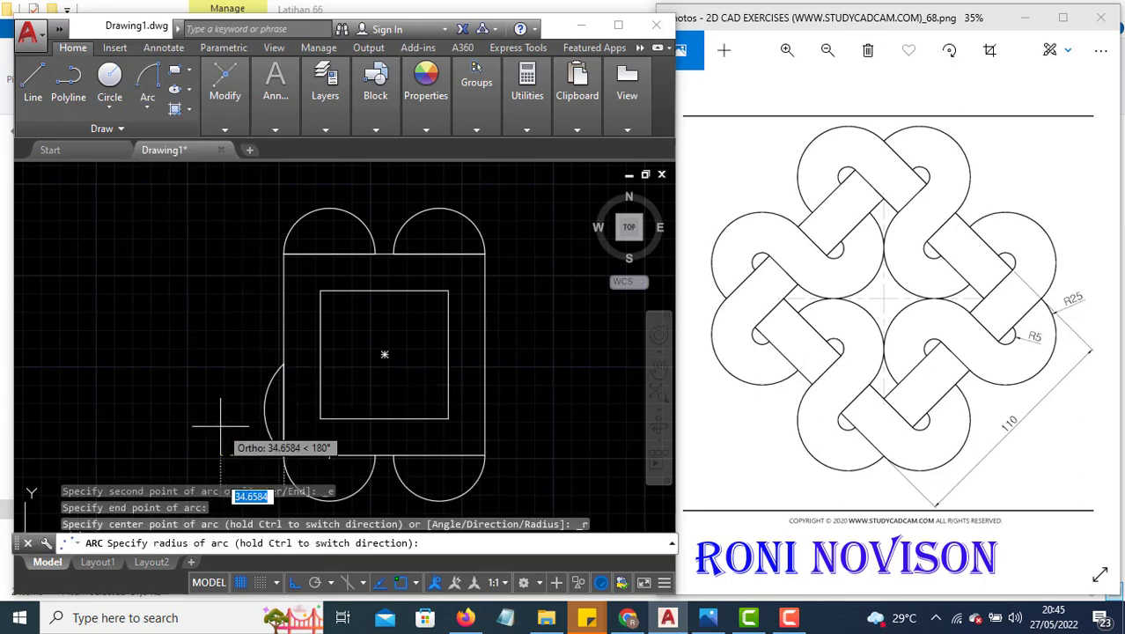
text(25)
key(Return)
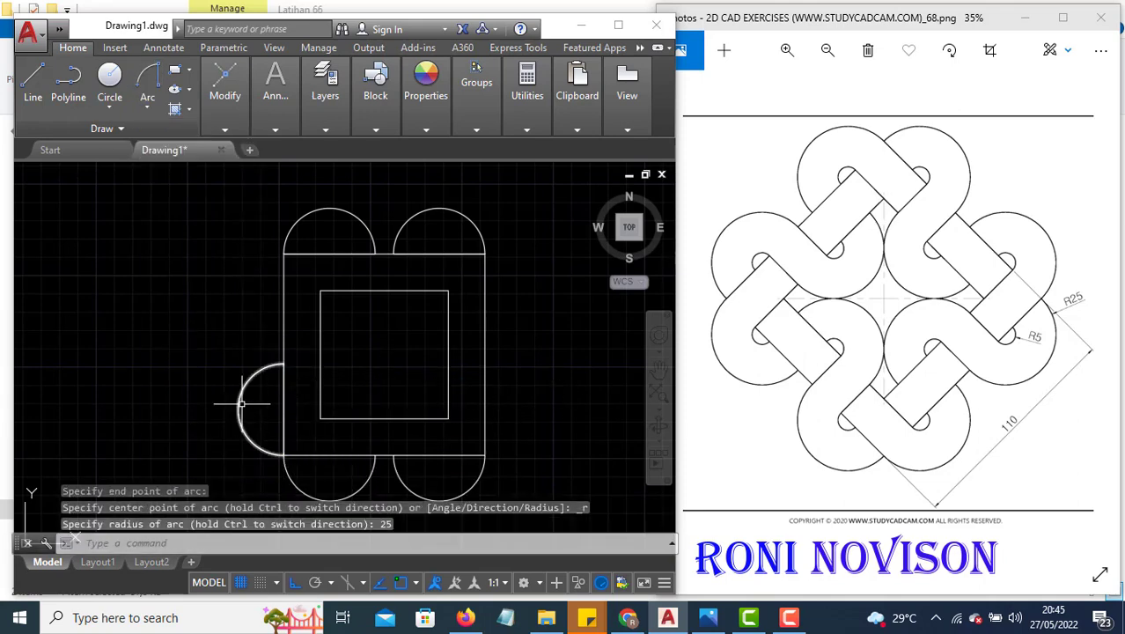
- Copy the left radius 25 arc from its upper endpoint to the outer square's top-left corner
click(240, 401)
click(202, 367)
click(203, 367)
text(co)
key(Return)
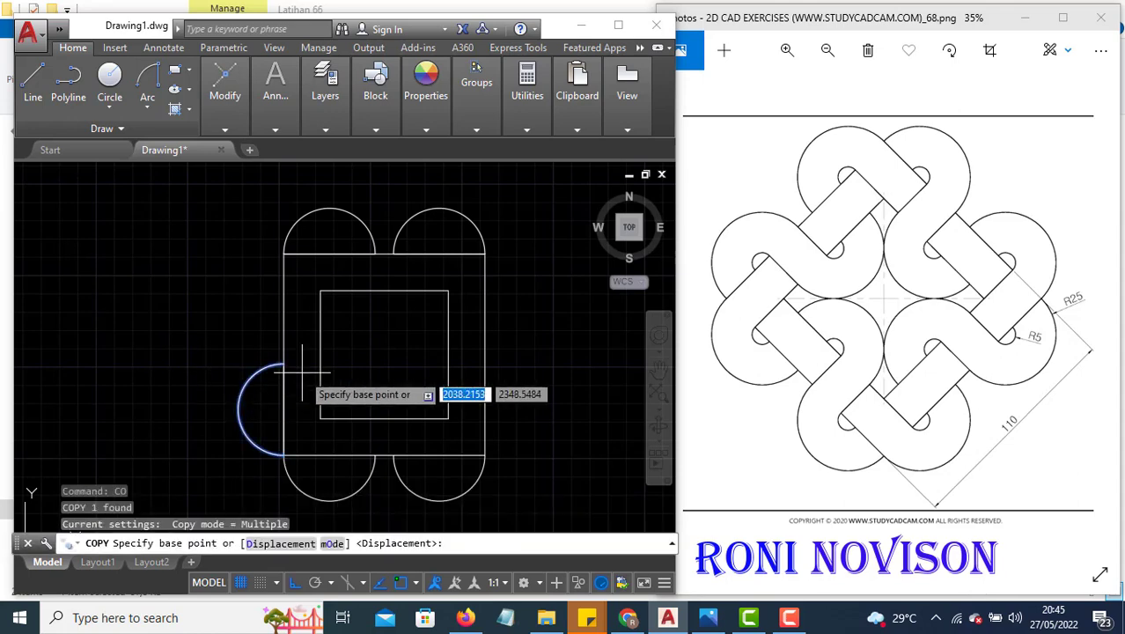
click(283, 364)
click(284, 255)
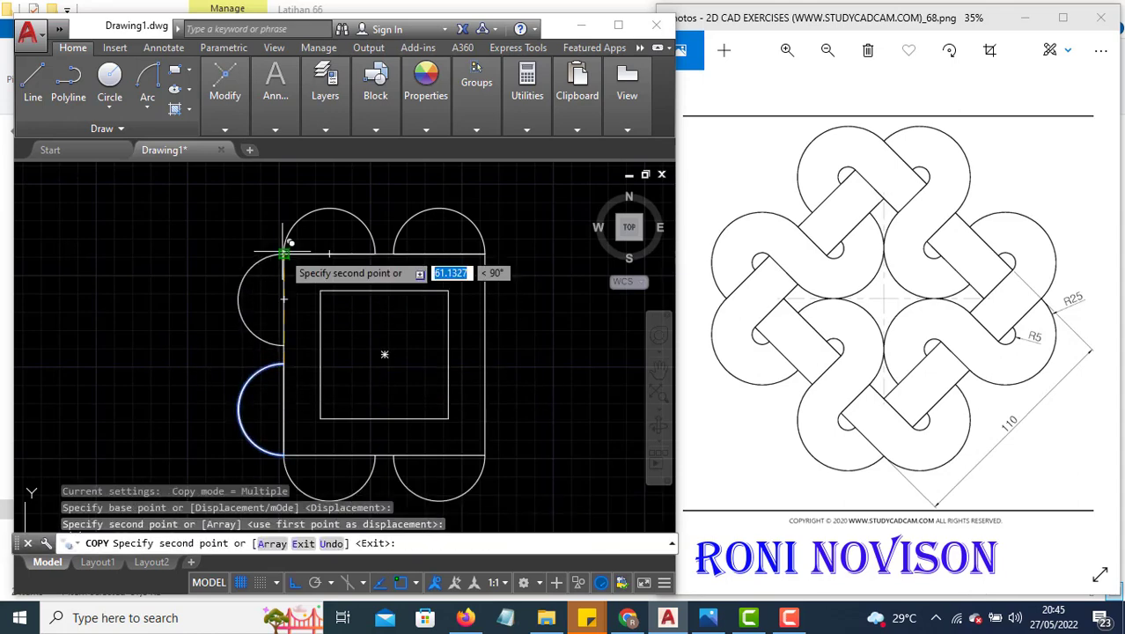
key(Escape)
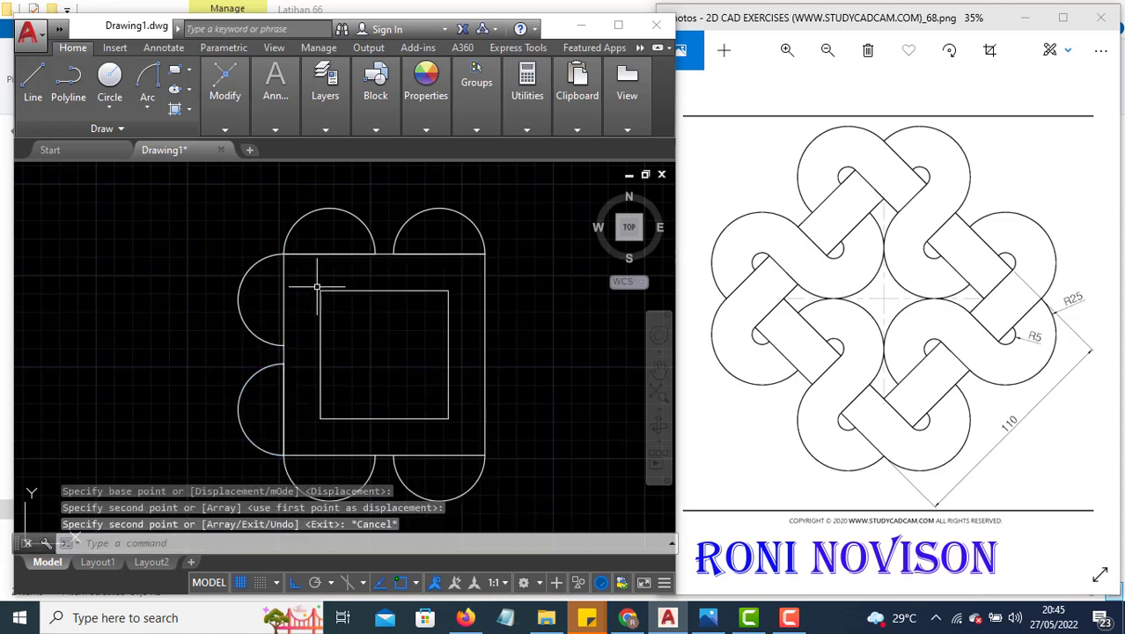
- Mirror the two left arcs across the outer square's vertical midline, keeping the source arcs
click(269, 399)
click(210, 310)
text(mi)
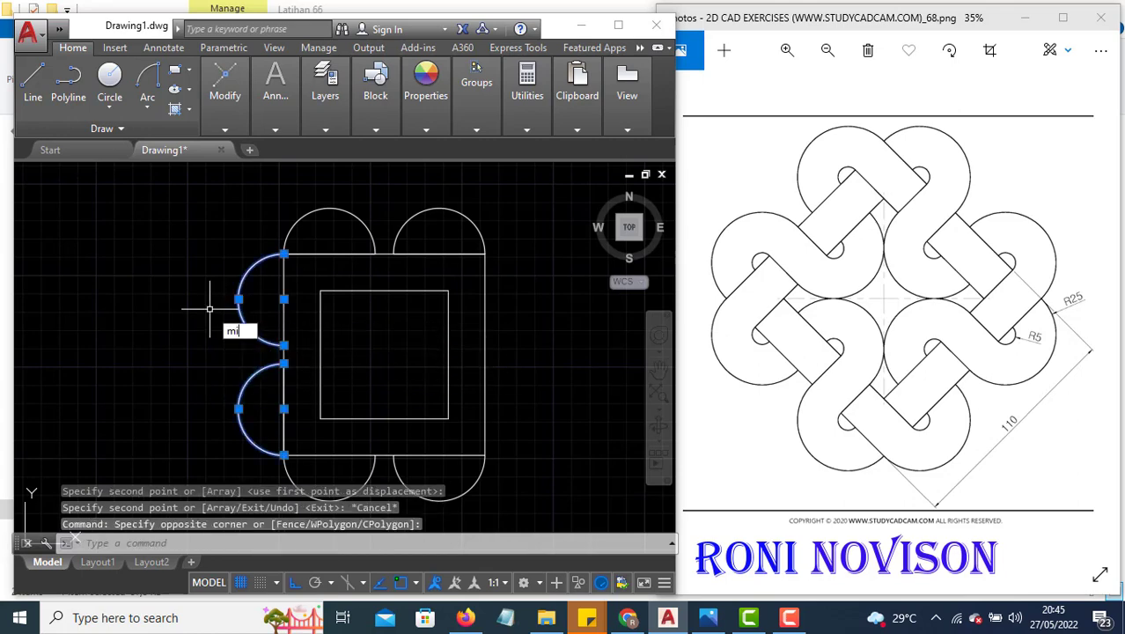
key(Return)
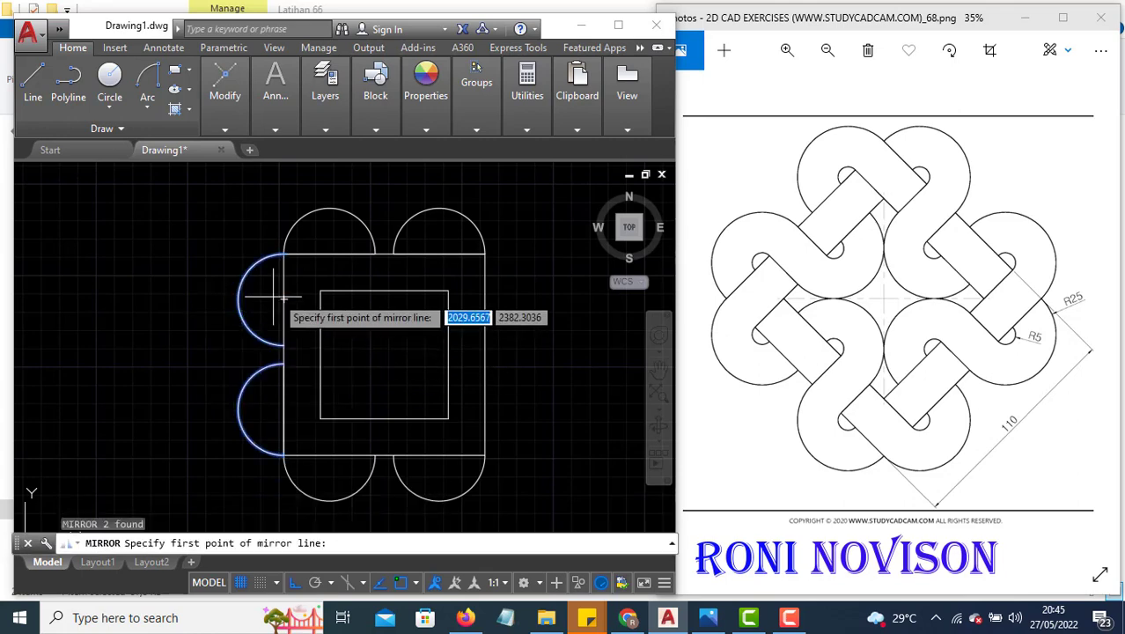
click(384, 254)
click(385, 455)
text(n)
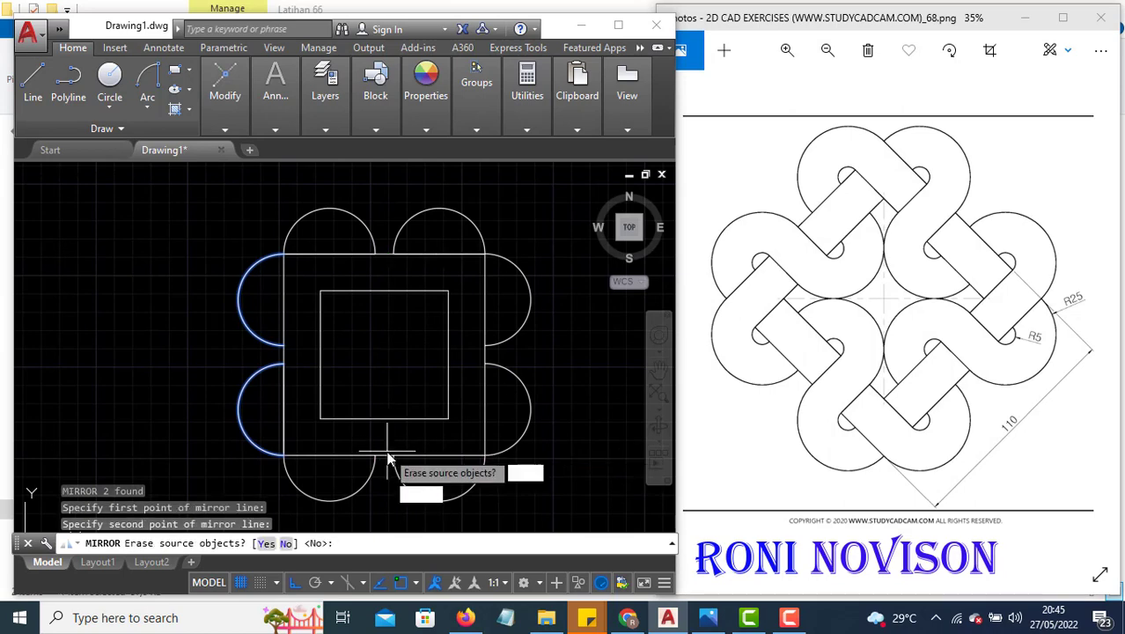
key(Return)
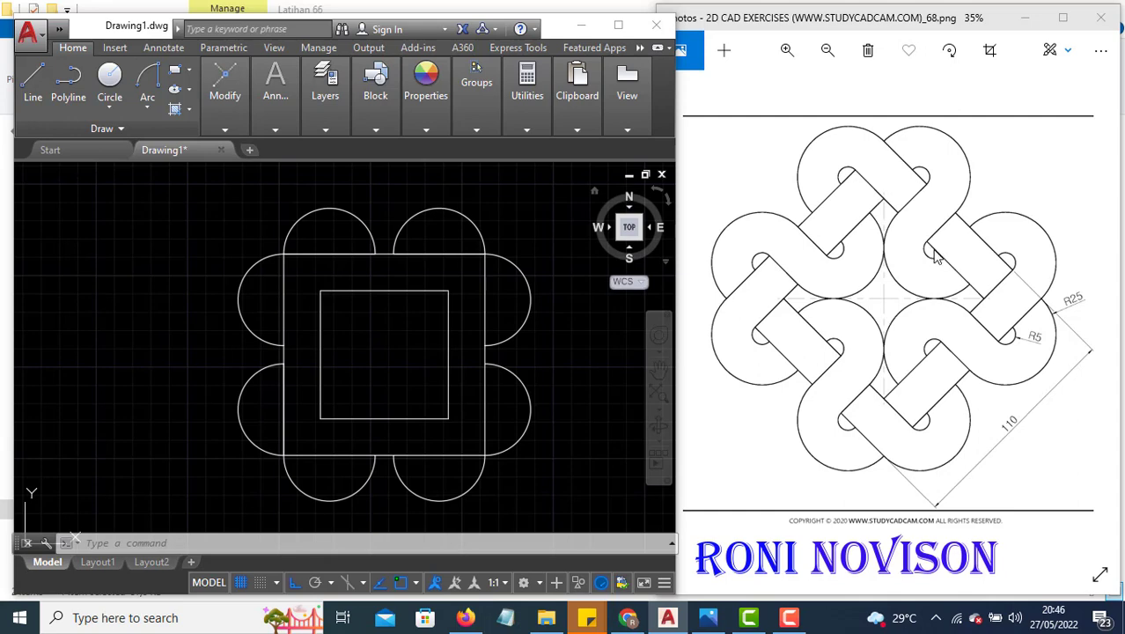
- Draw a circle of radius 25 centred on the midpoint of the inner square's upper edge
click(112, 106)
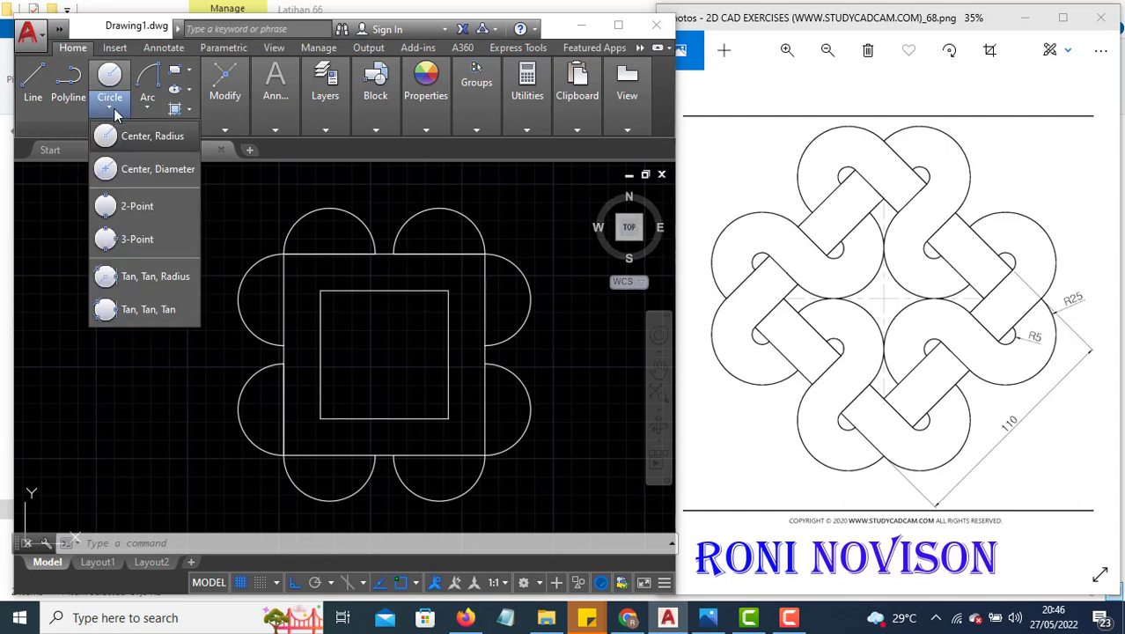
click(148, 137)
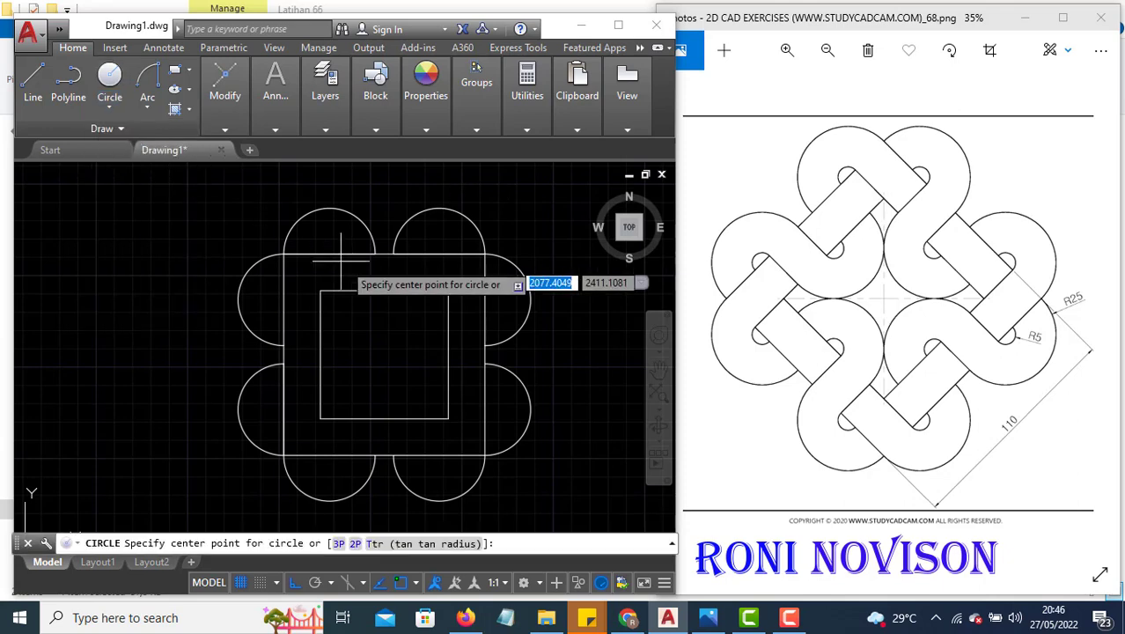
click(383, 290)
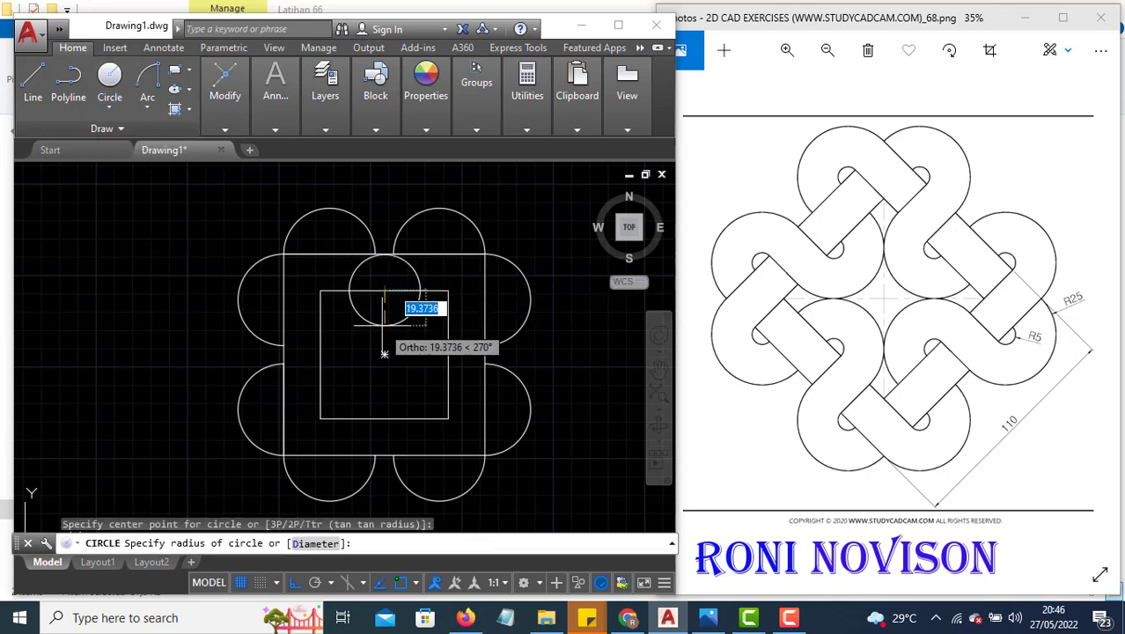
key(Return)
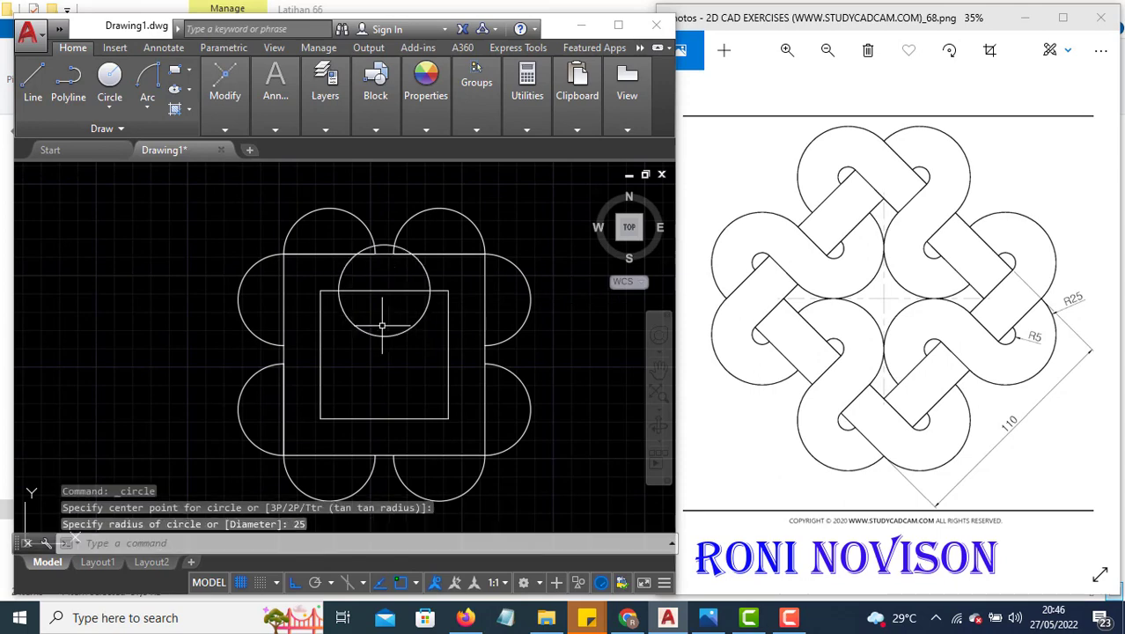
- Trim the circle's two side portions between the upper edges of the inner and outer squares
text(tr)
key(Return)
key(Return)
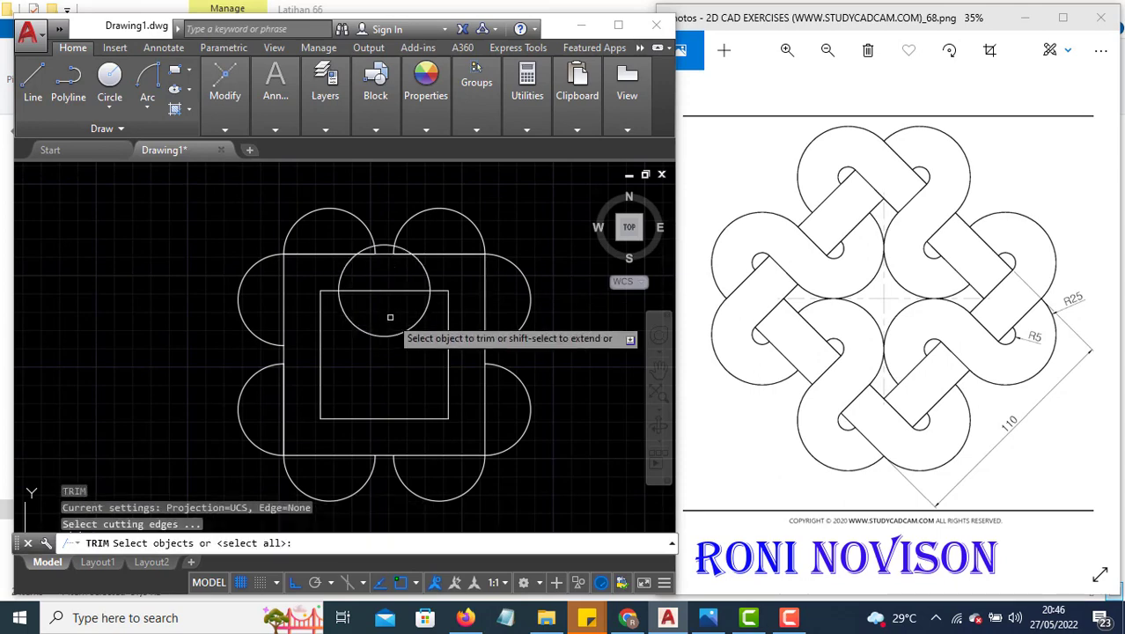
click(341, 272)
click(426, 275)
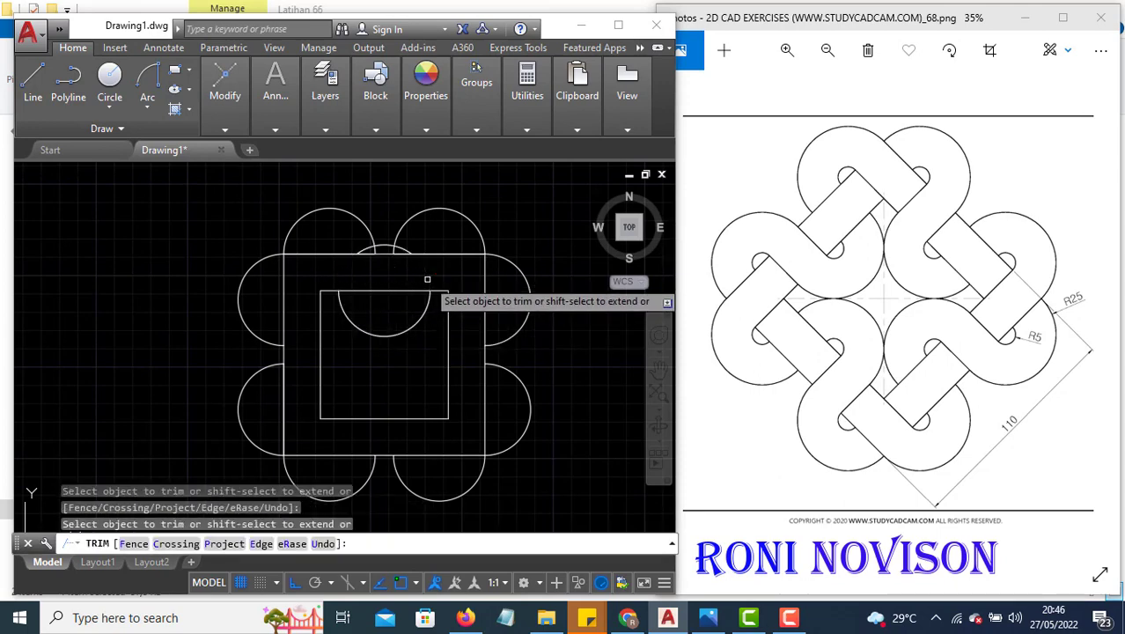
key(Escape)
- Erase the leftover circle segment above the outer square's upper edge
click(405, 251)
text(d)
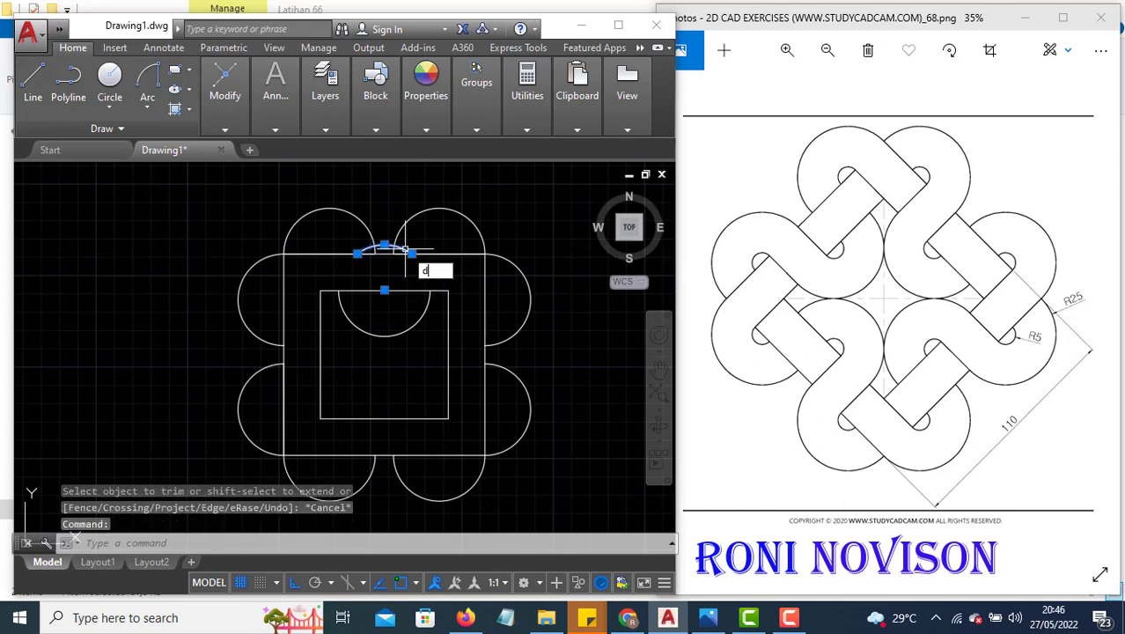
key(BackSpace)
text(e)
key(Return)
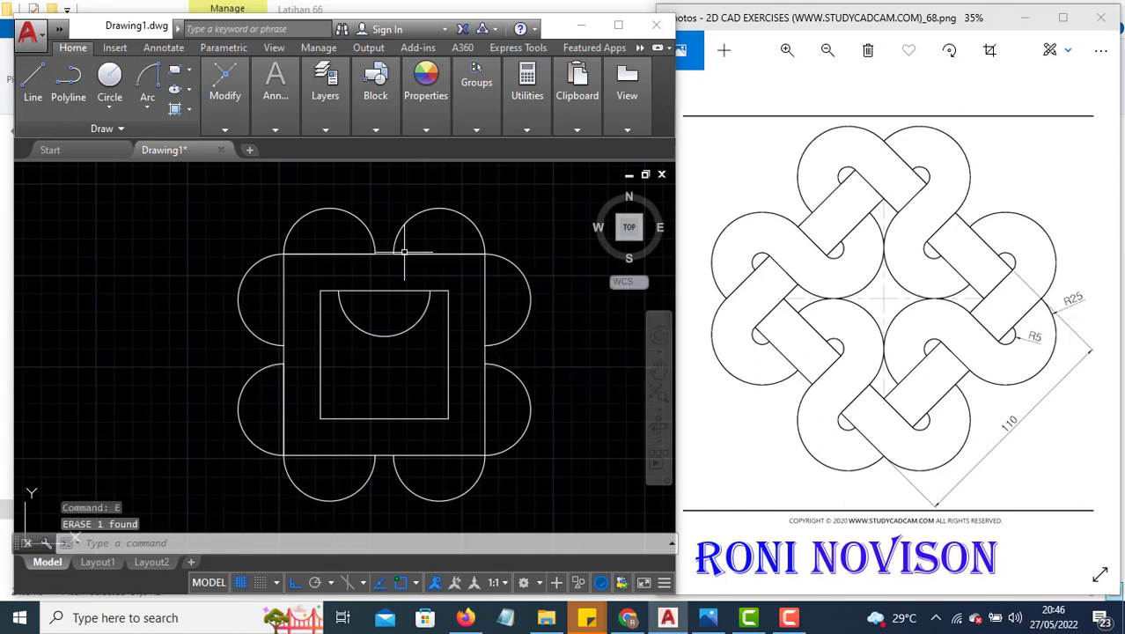
click(410, 350)
click(366, 323)
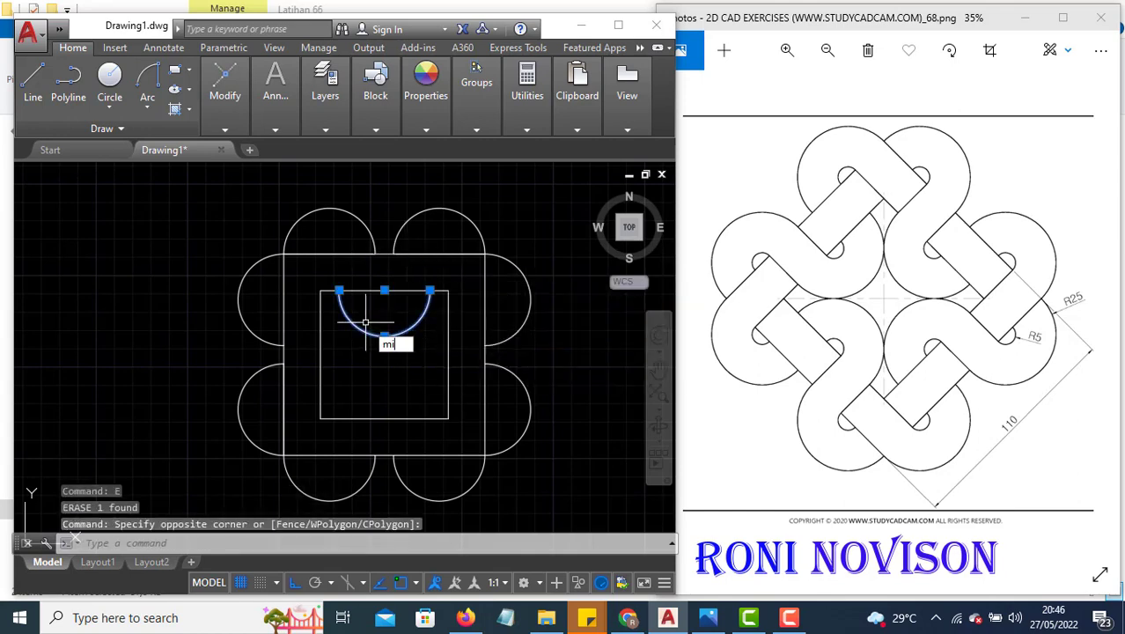
text(mi)
key(Return)
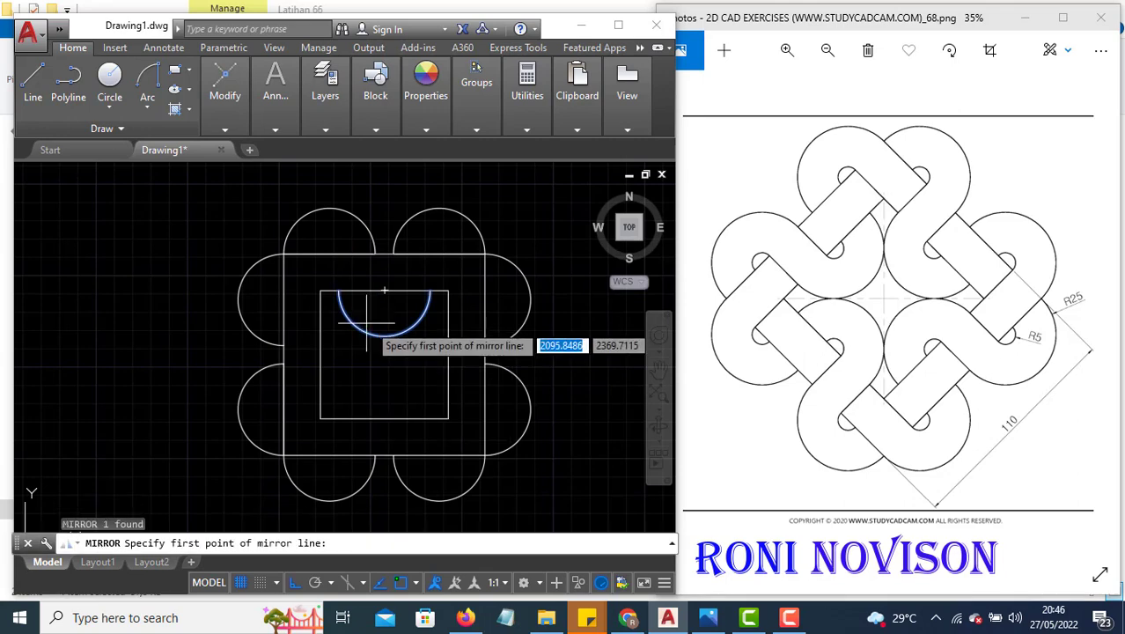
click(448, 356)
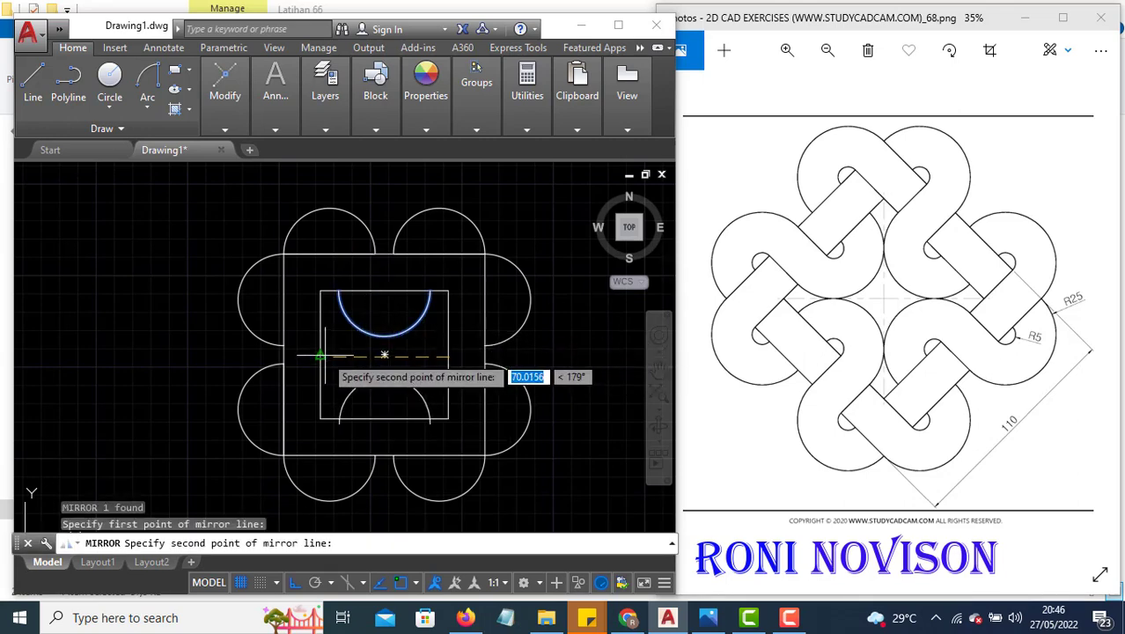
key(Escape)
- Mirror the semicircle inside the inner square across the square's horizontal midline, keeping the source arc
click(402, 344)
click(391, 331)
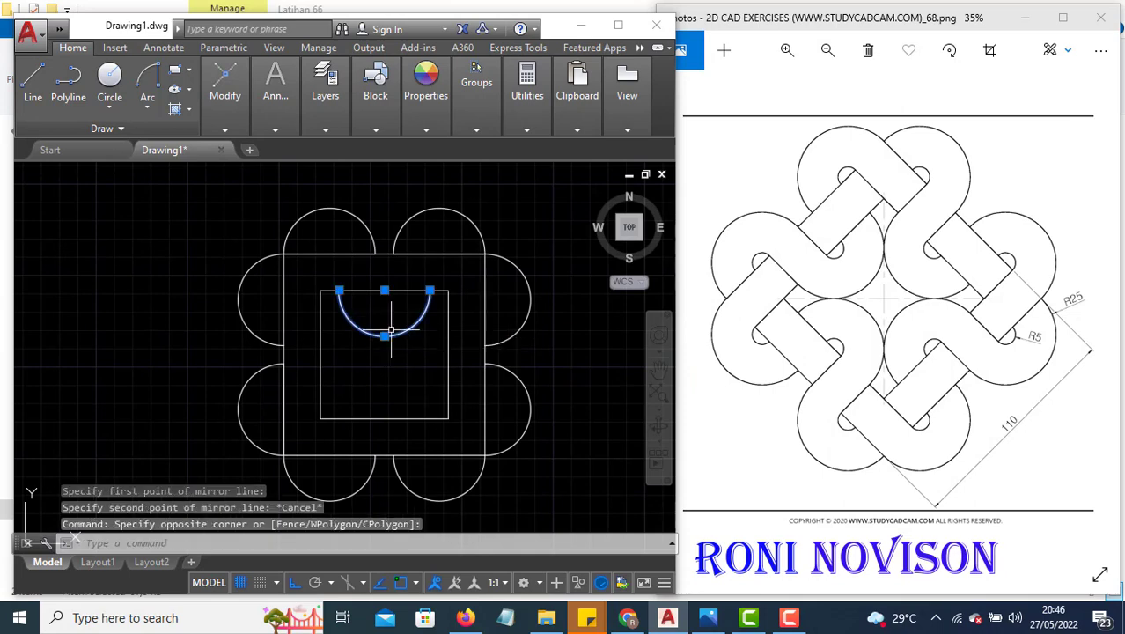
text(mi)
key(Return)
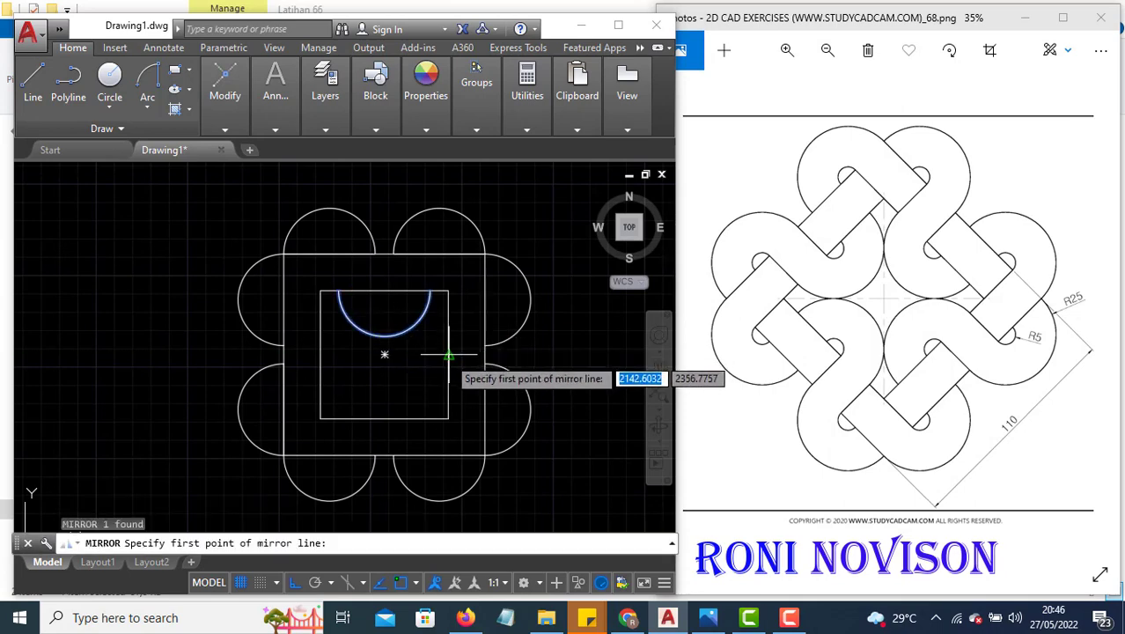
click(384, 355)
click(321, 356)
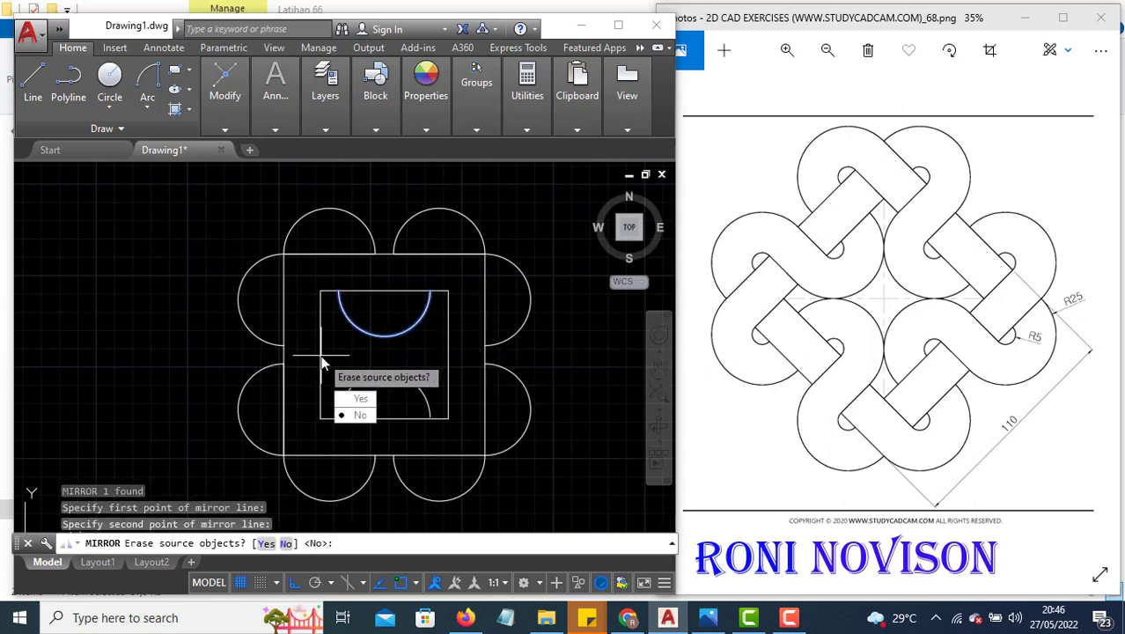
click(356, 415)
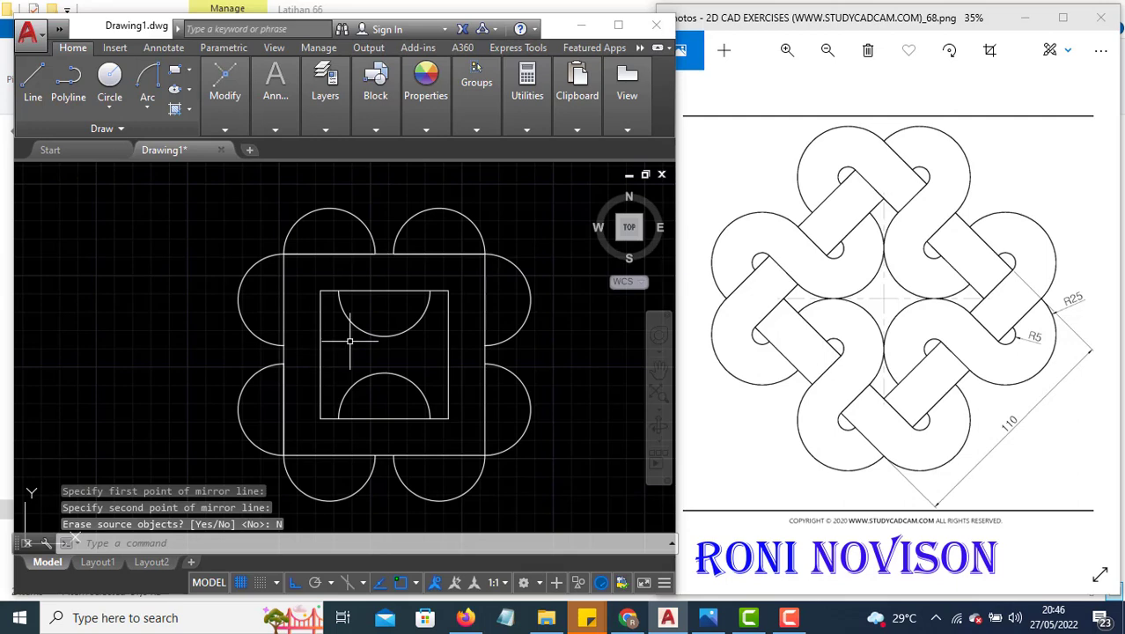
- Draw a circle of radius 25 centred on the midpoint of the inner square's left edge
text(c)
key(Return)
click(322, 356)
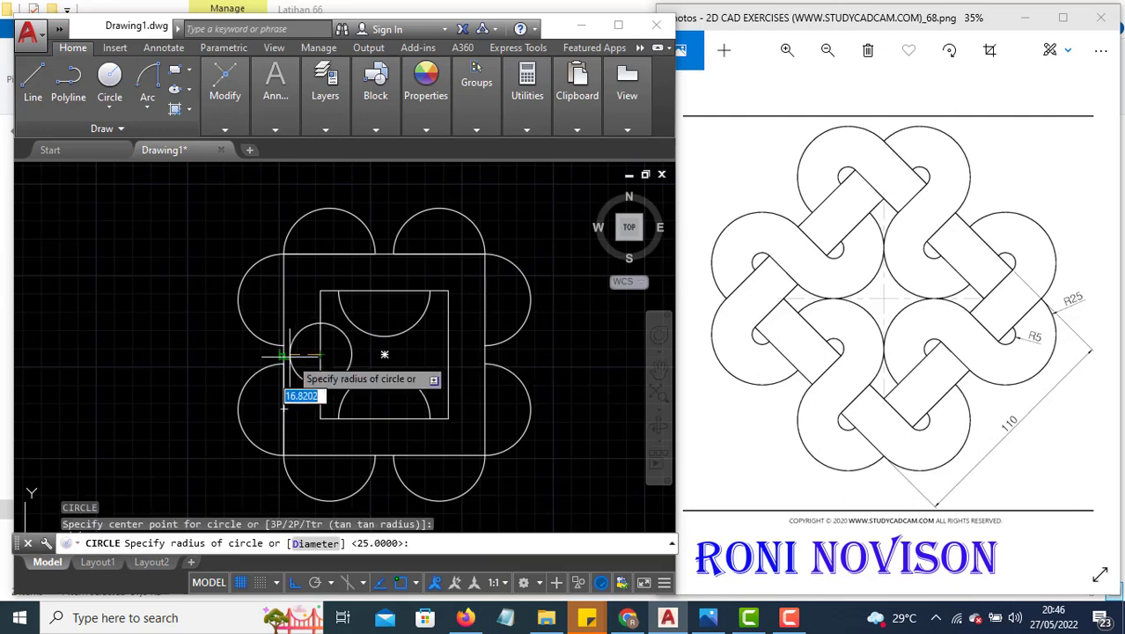
text(25)
key(Return)
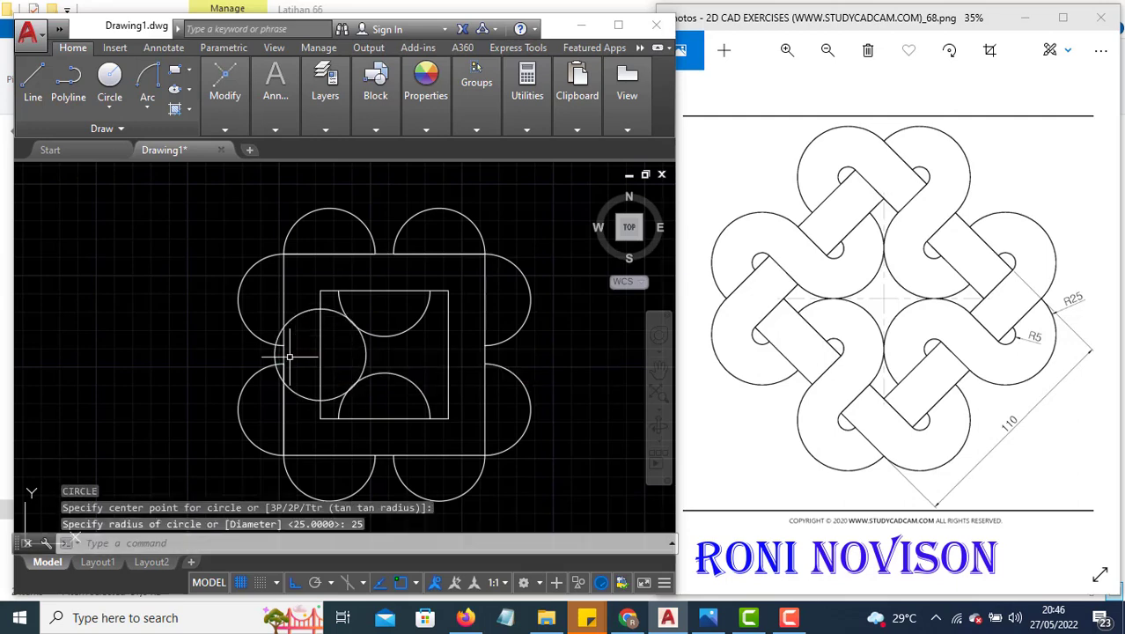
key(Escape)
key(Escape)
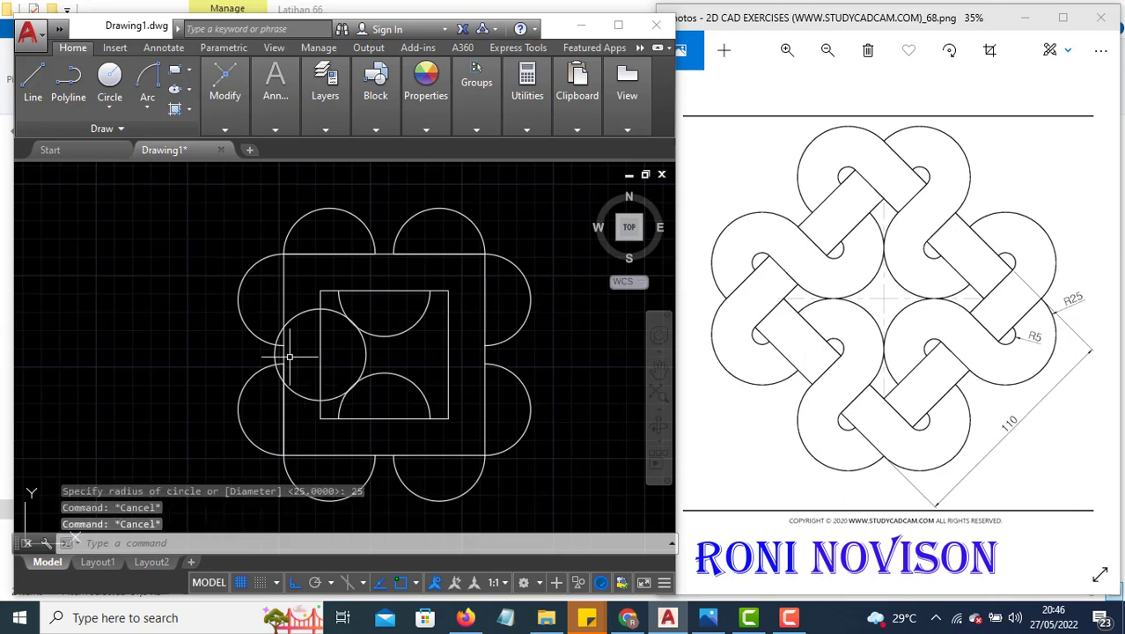
- Trim away the parts of the new circle that lie outside the inner square's left edge
text(tr)
key(Return)
key(Return)
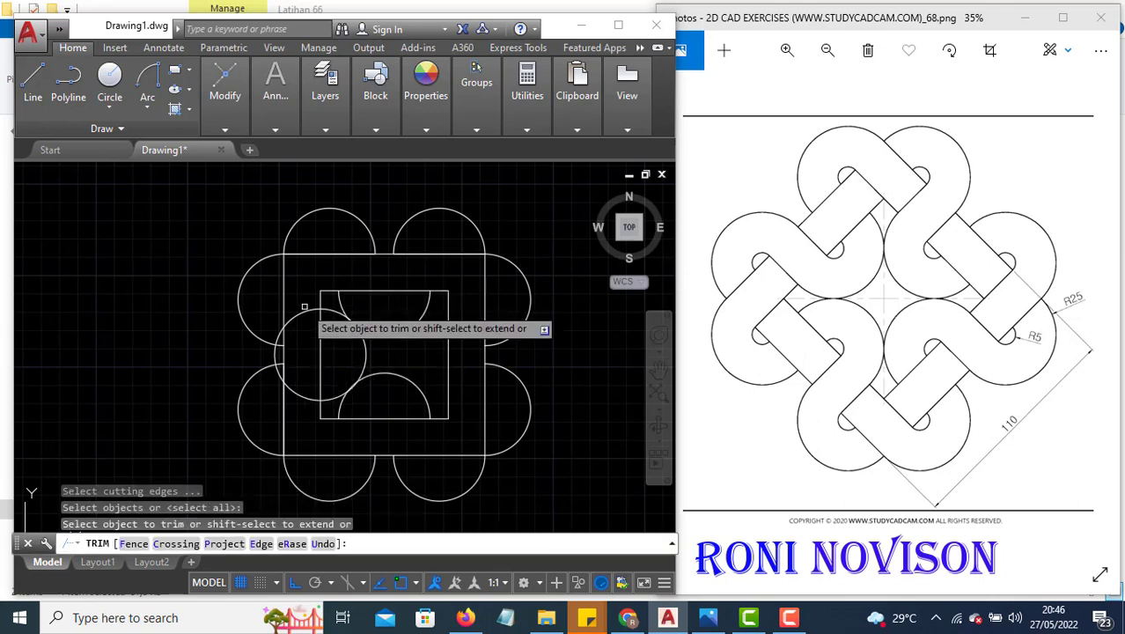
click(304, 310)
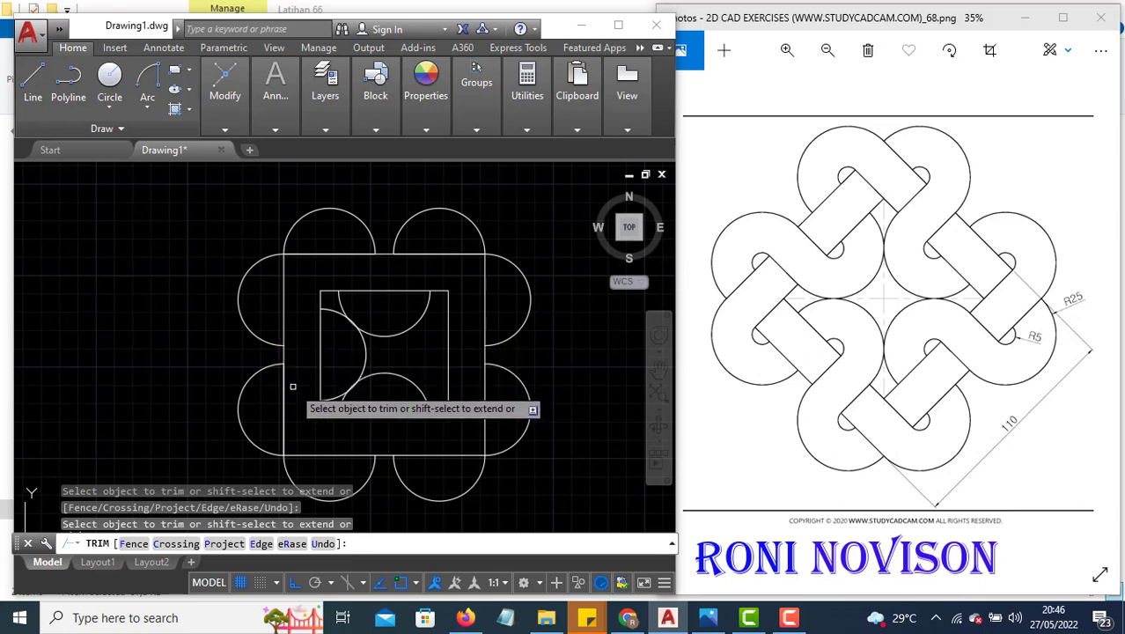
key(Escape)
- Mirror the semicircle on the inner square's left edge across the square's vertical midline, keeping the source arc
click(373, 360)
click(346, 350)
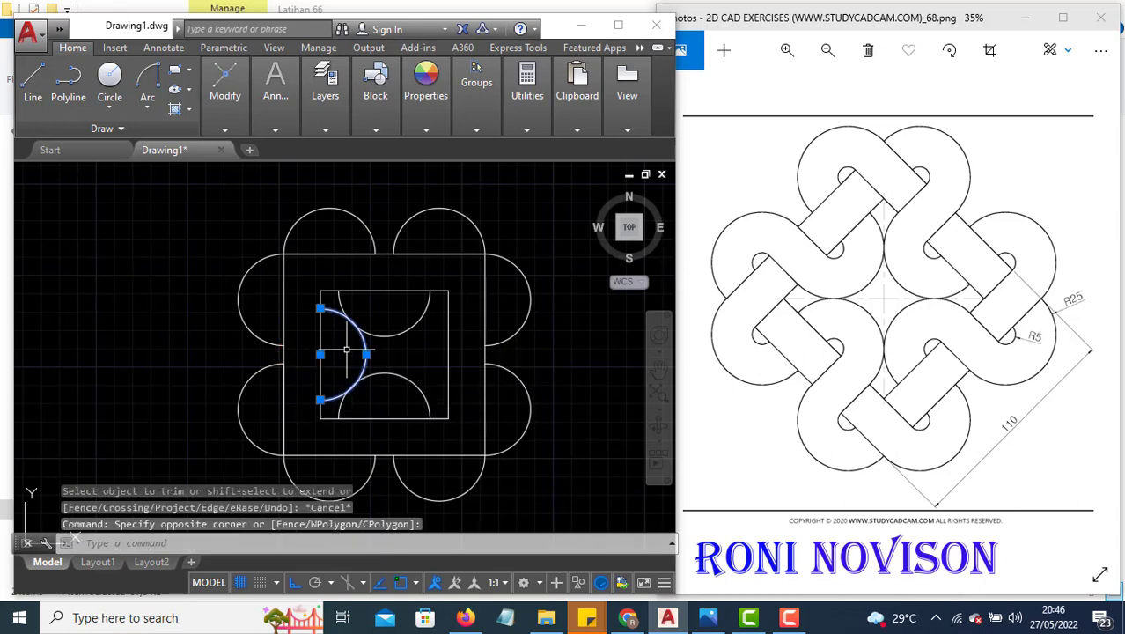
text(mi)
key(Return)
click(383, 354)
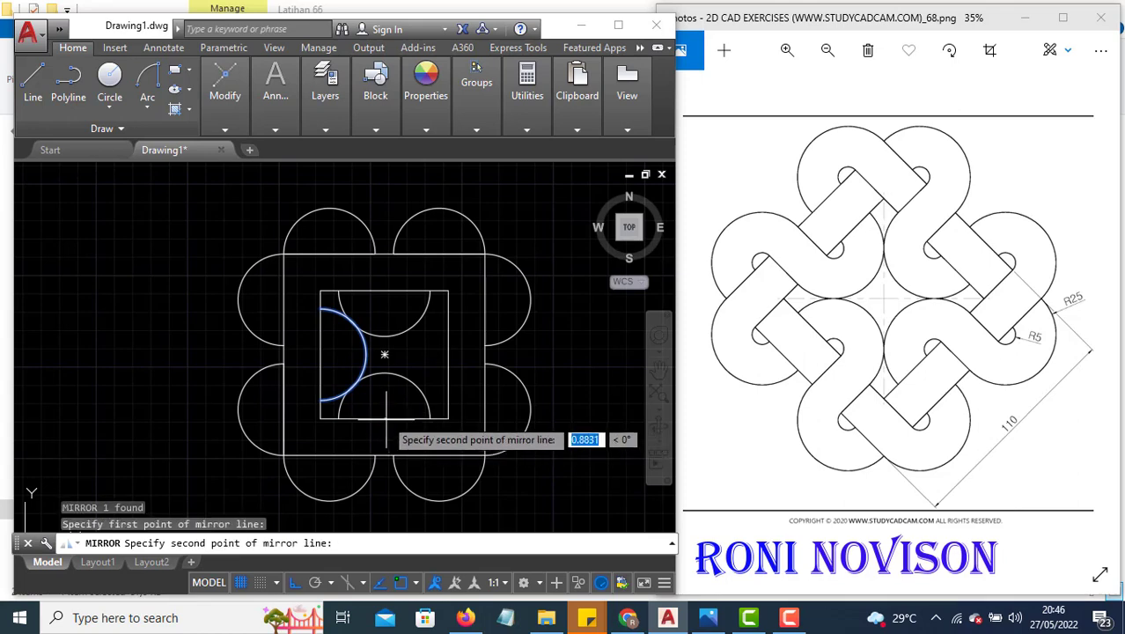
click(381, 292)
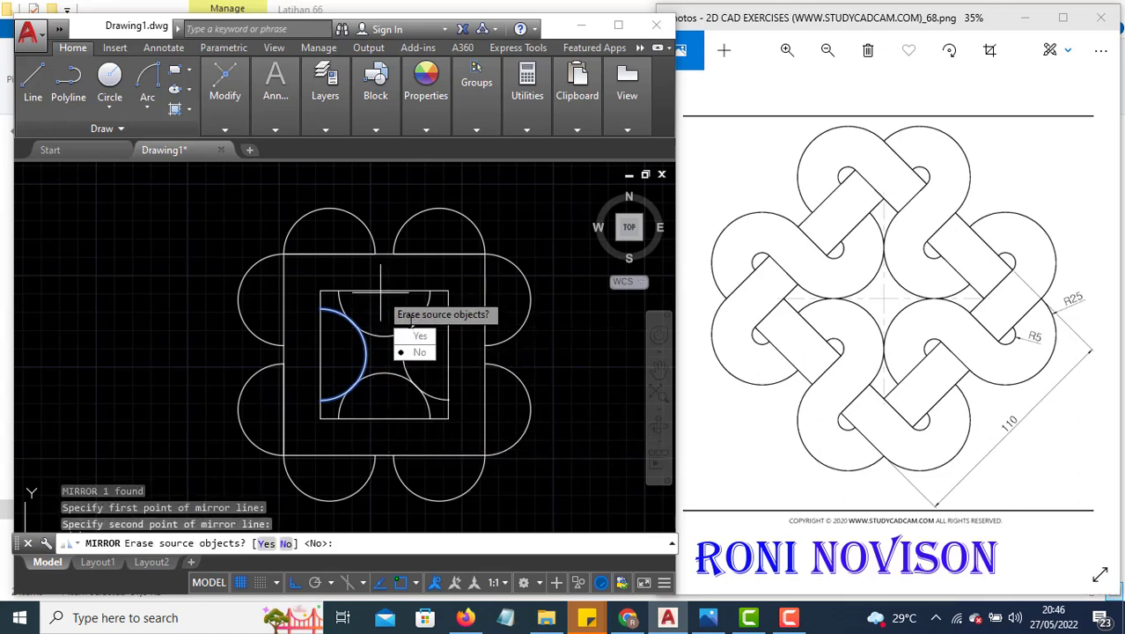
key(Down)
click(419, 353)
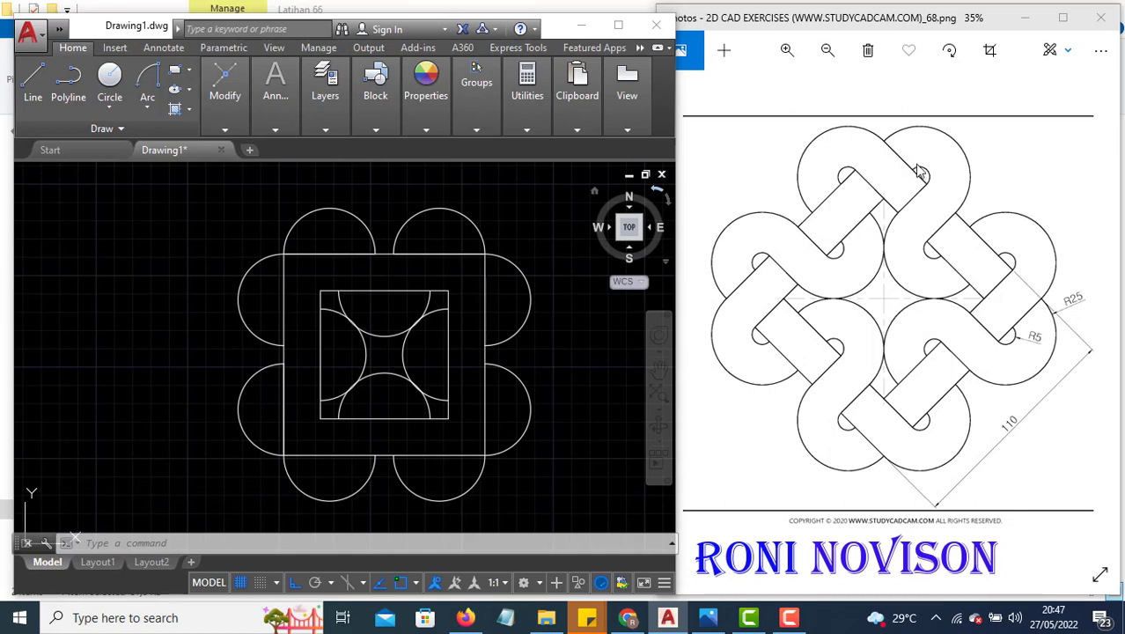
- Draw a circle of radius 5 at the centre of the left large arc on the outer square's upper edge
click(106, 106)
click(146, 135)
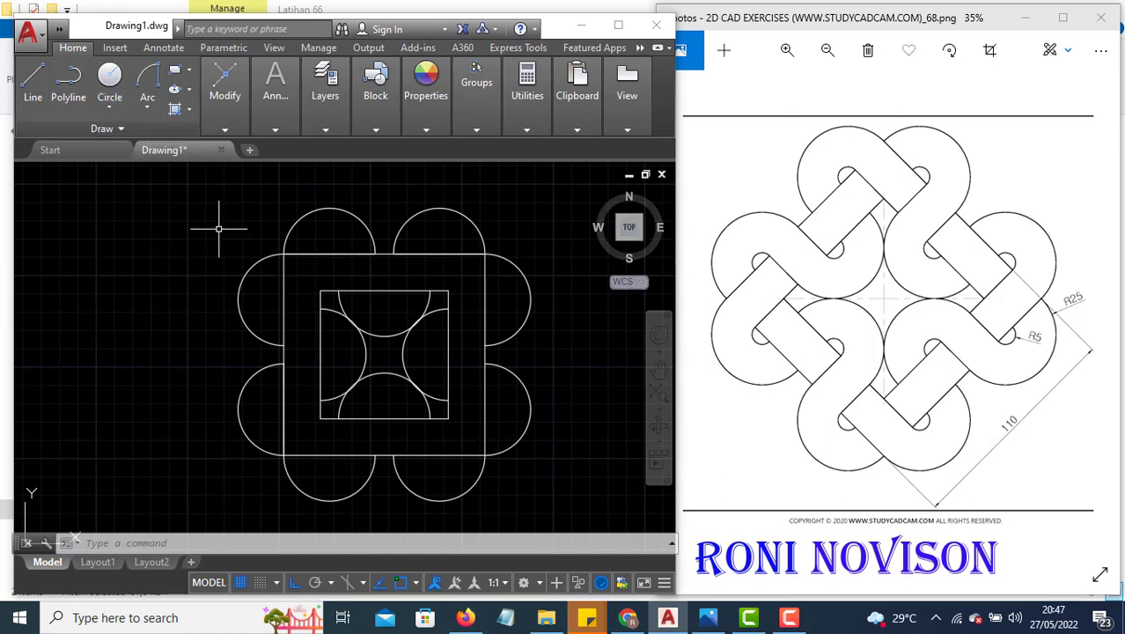
click(329, 255)
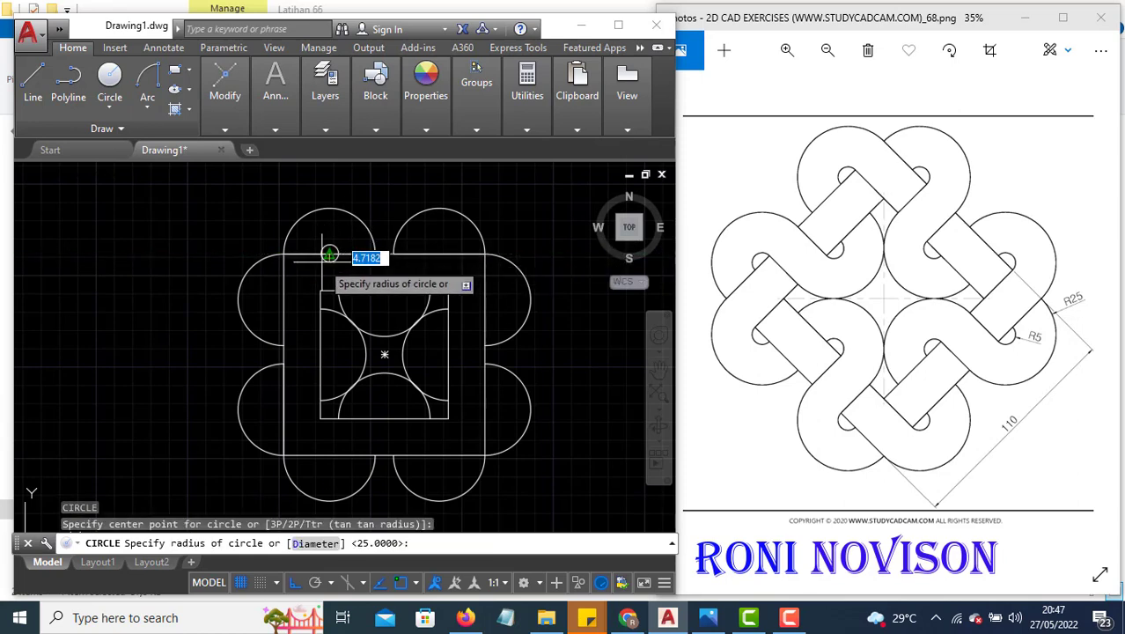
key(Return)
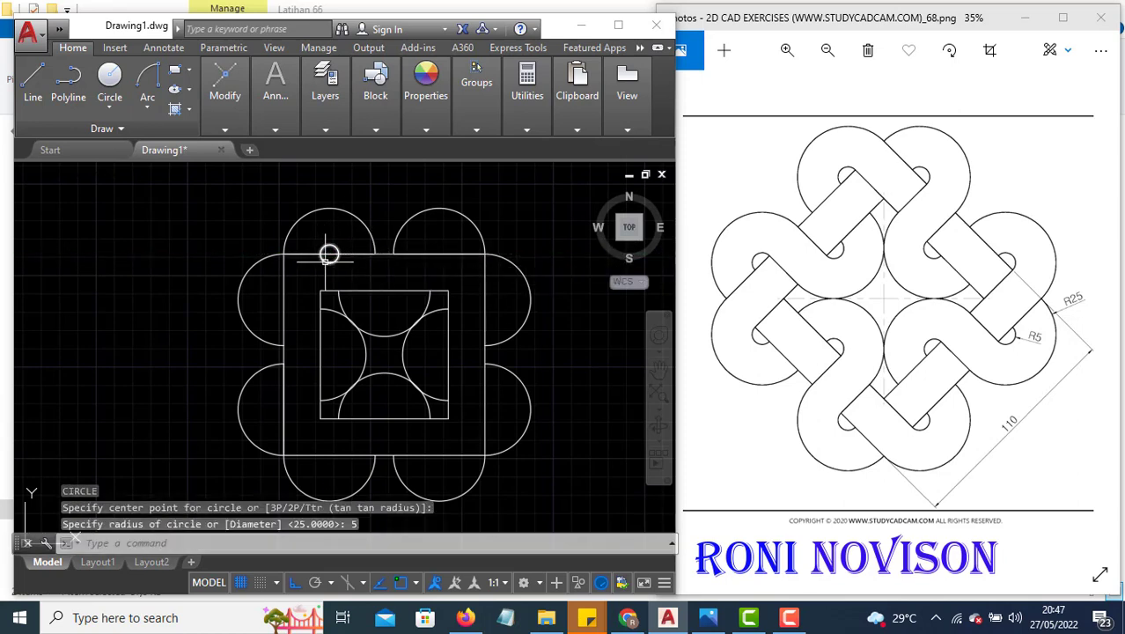
- Trim the lower half of the small circle at the outer square's upper edge
text(tr)
key(Return)
key(Return)
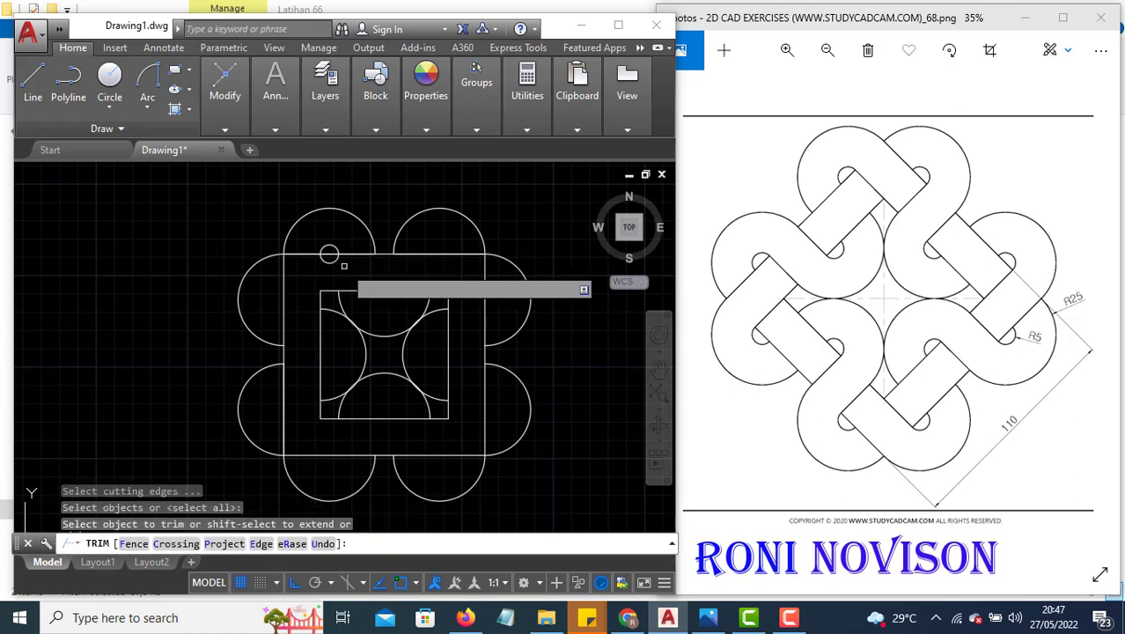
click(330, 262)
key(Escape)
- Copy the small semicircle from its centre to the centre of the right large arc on the outer square's upper edge
click(329, 246)
mouse_move(328, 246)
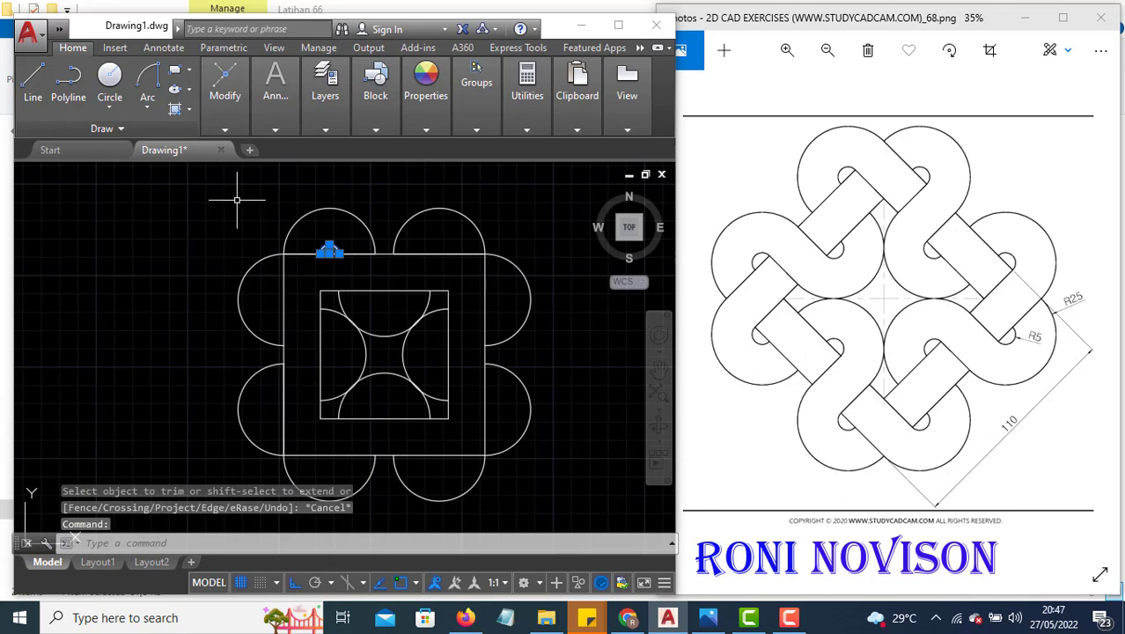
text(co)
key(Return)
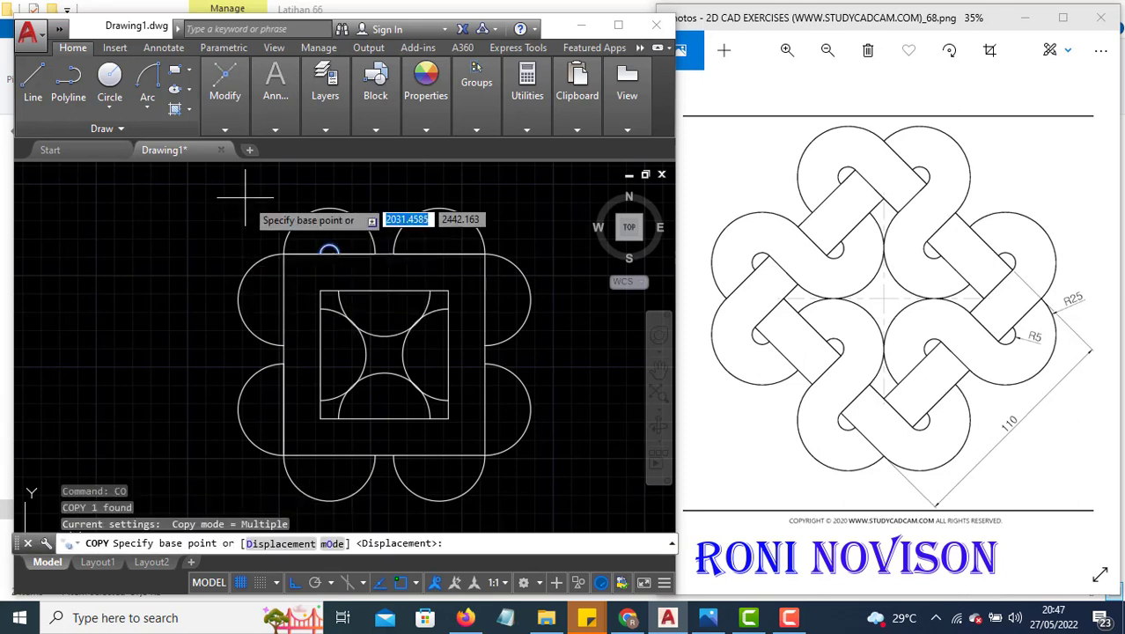
click(329, 254)
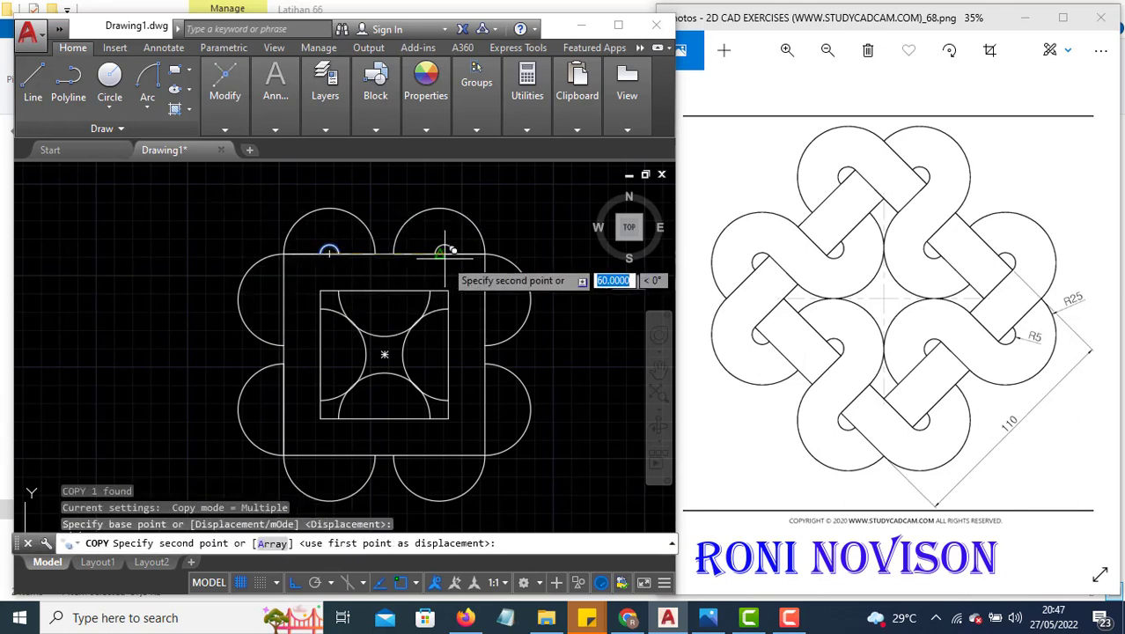
click(442, 253)
key(Escape)
- Mirror both small semicircles on the outer square's upper edge across the horizontal midline, keeping the source arcs
click(447, 232)
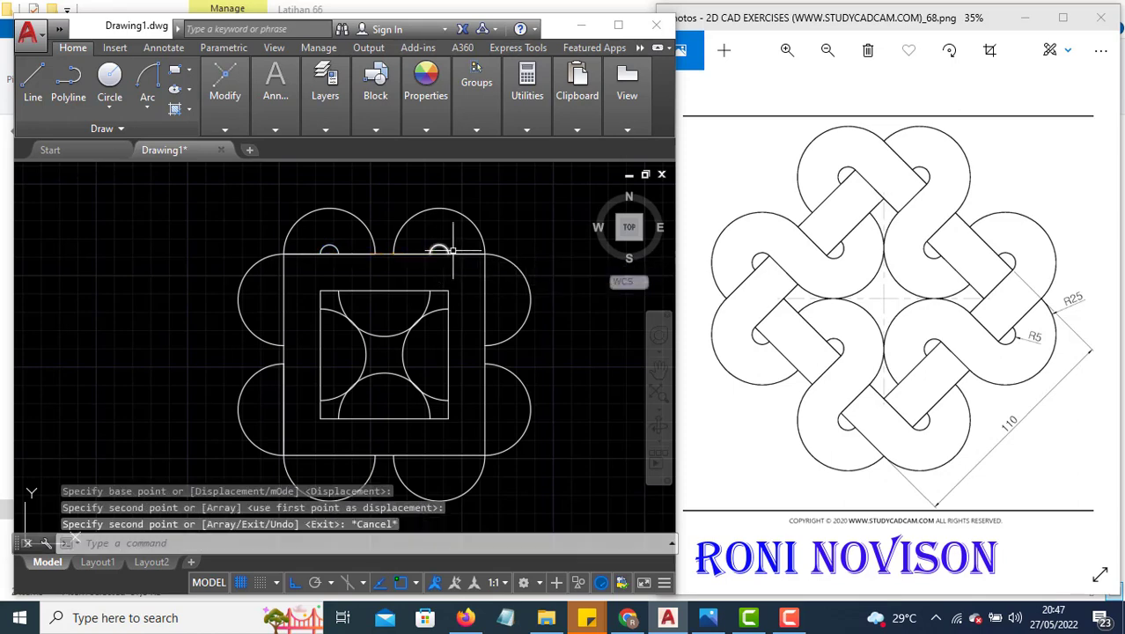
click(439, 241)
click(329, 249)
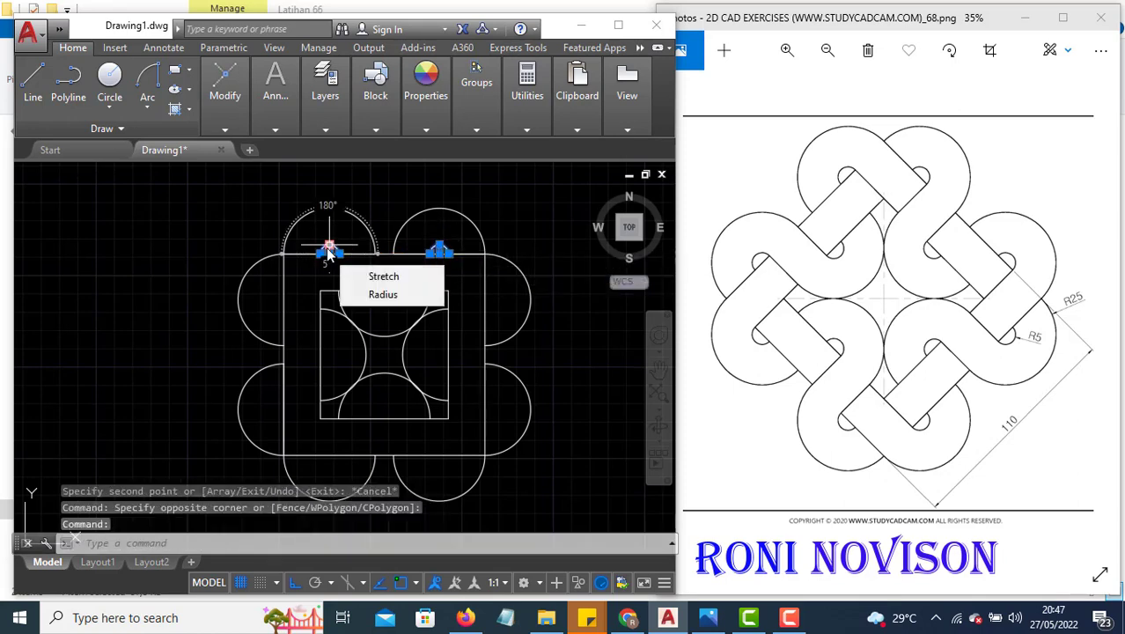
key(Escape)
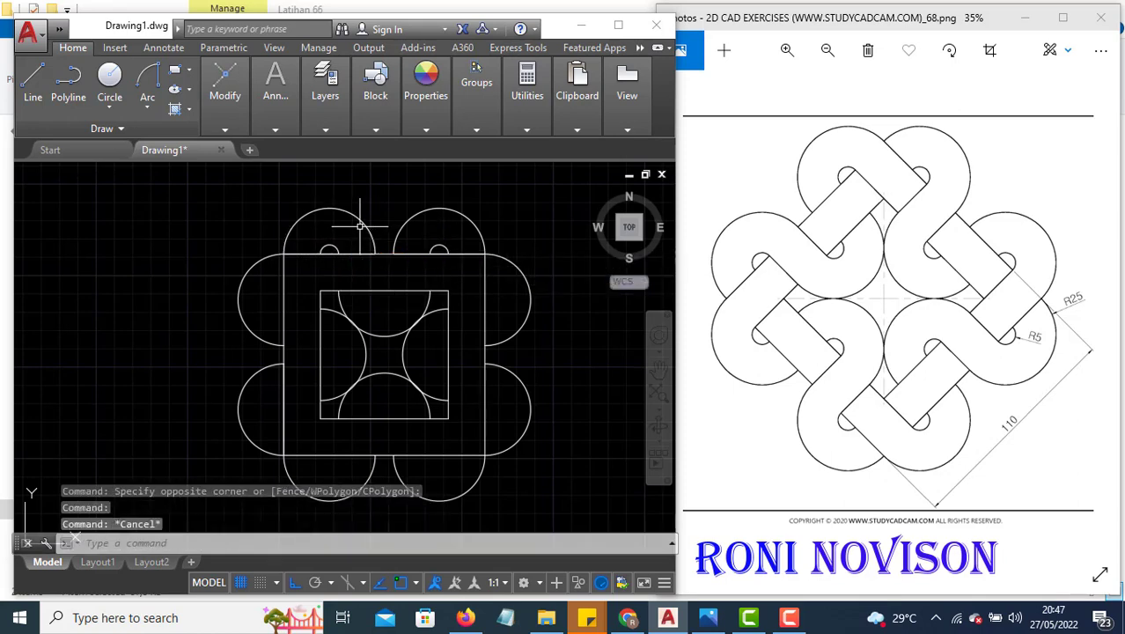
click(439, 251)
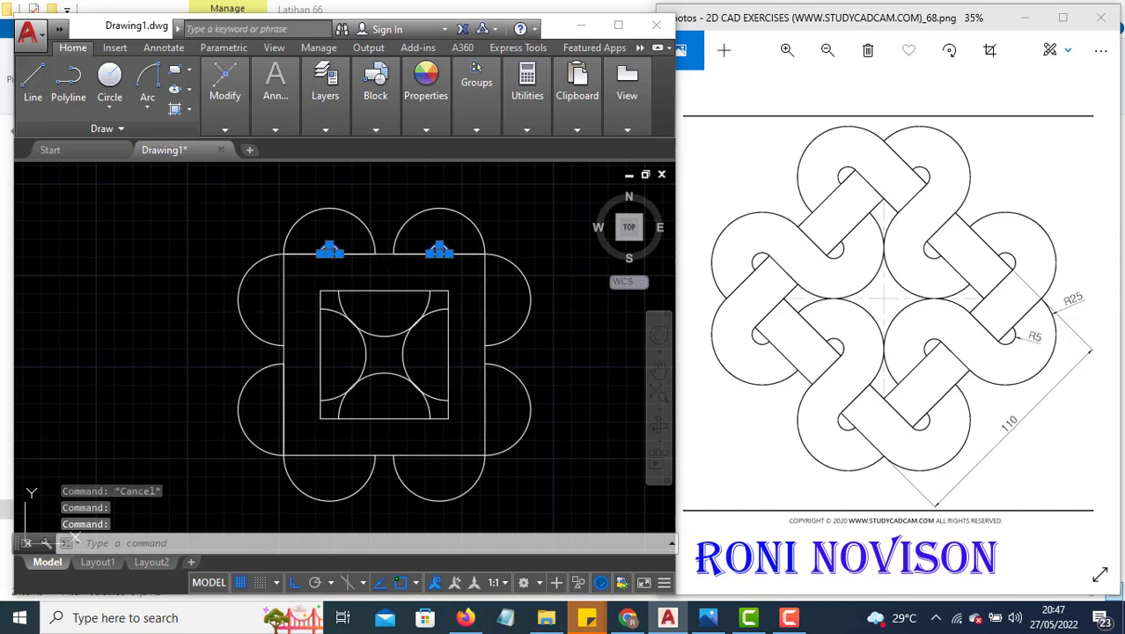
text(mi)
key(Return)
click(384, 354)
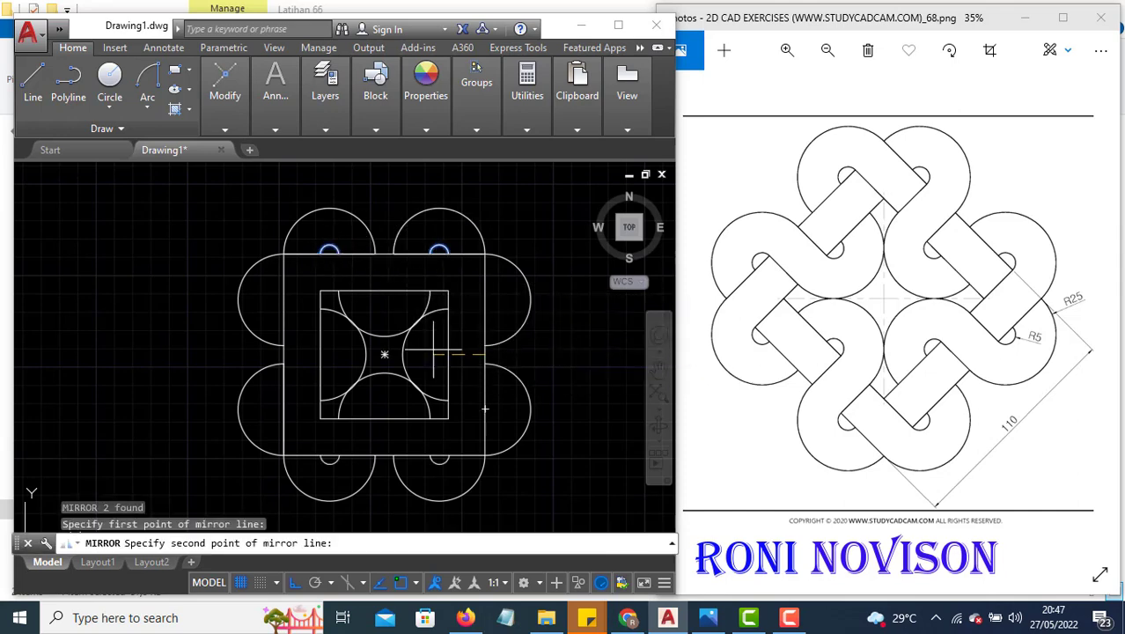
click(285, 353)
text(n)
key(Return)
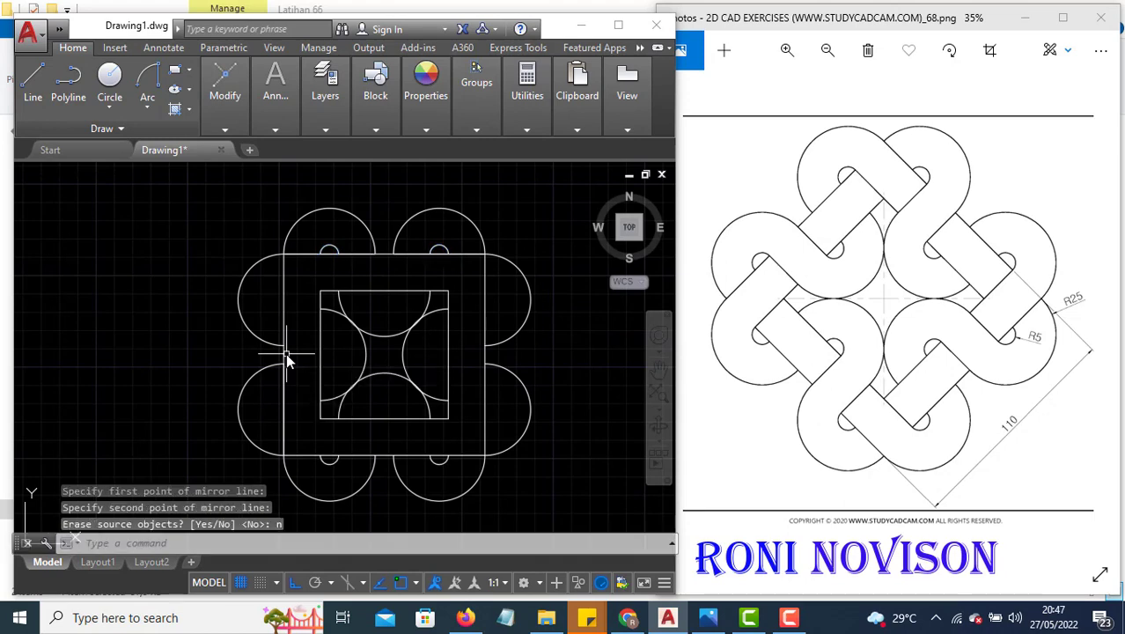
- Draw a circle of radius 5 at the centre of the lower large arc on the outer square's left edge
text(c)
key(Return)
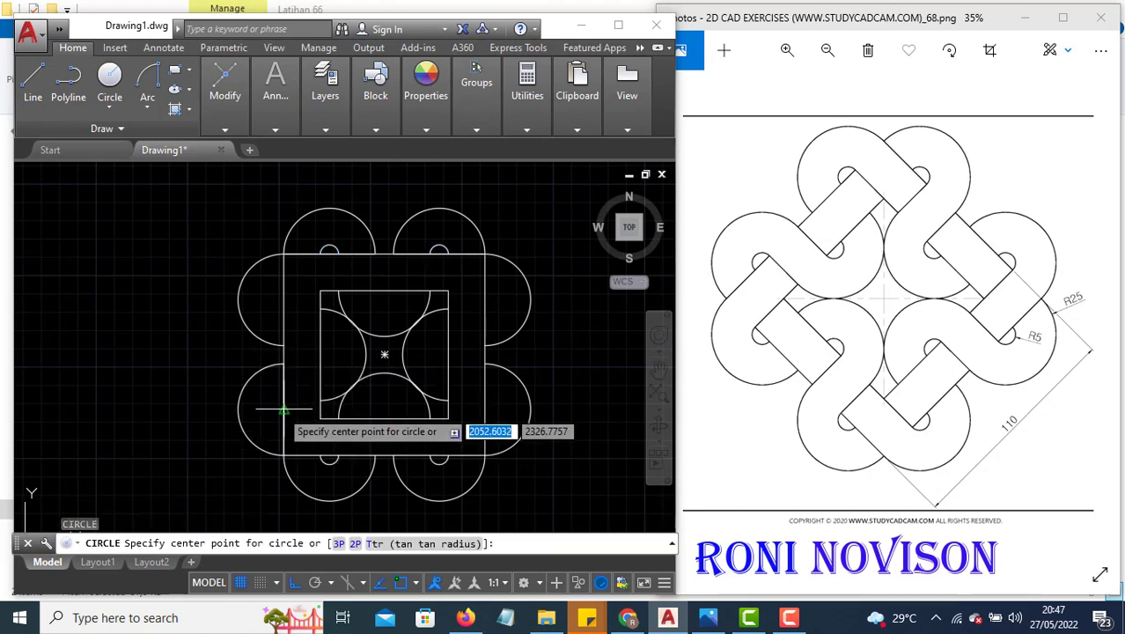
click(284, 410)
text(5)
key(Return)
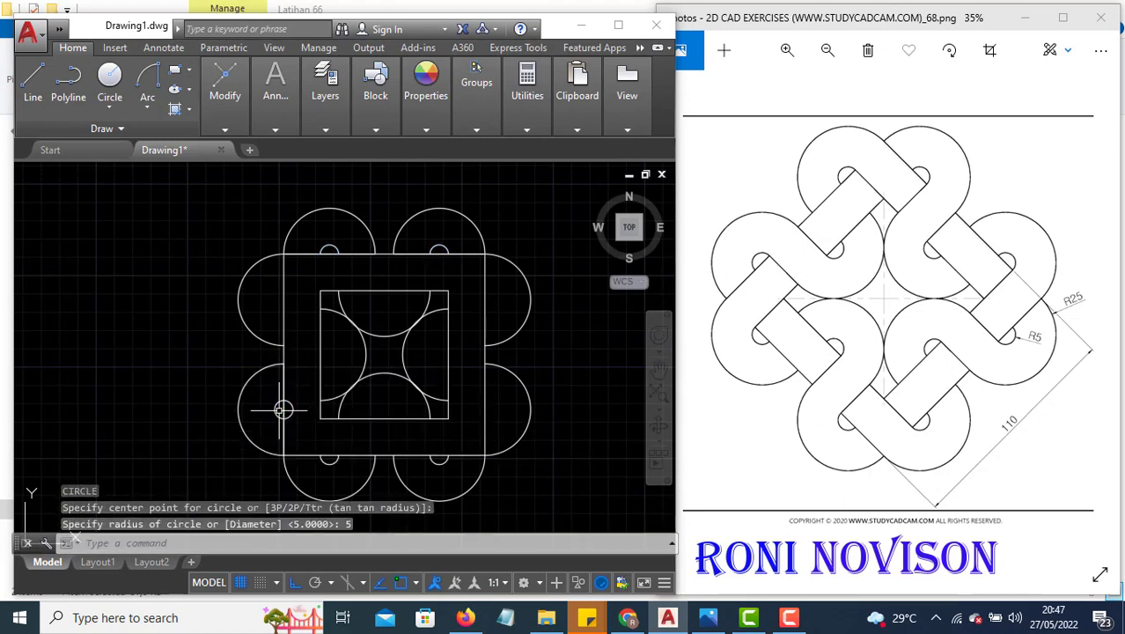
- Trim the half of the small circle that lies inside the outer square's left edge
text(tr)
key(Return)
key(Return)
click(292, 411)
key(Escape)
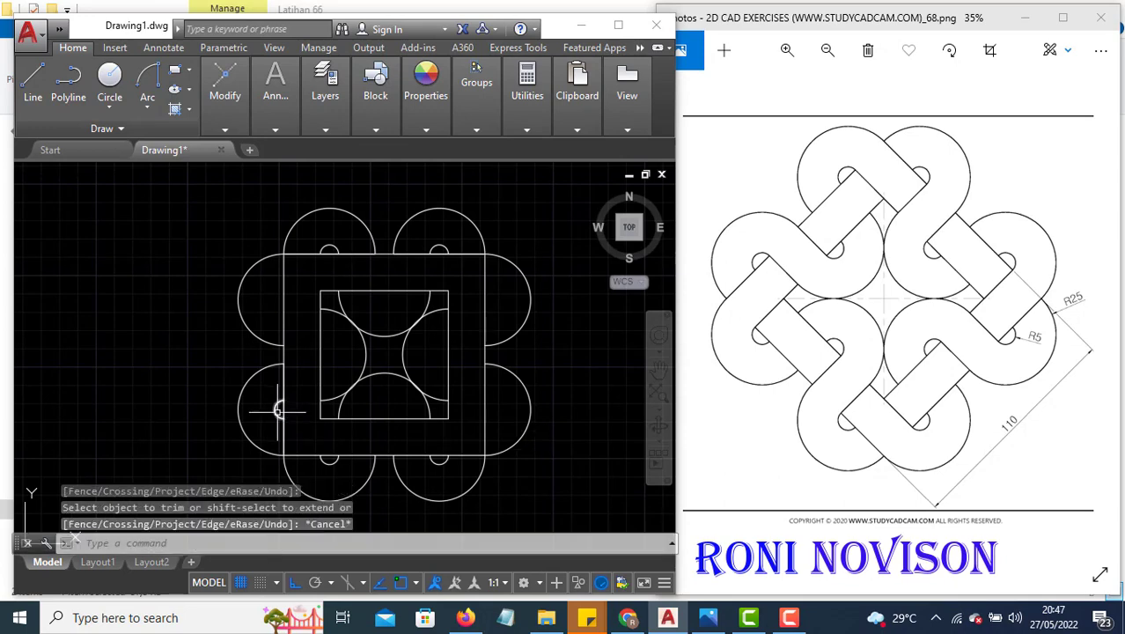
- Copy the small semicircle 60 units straight up to the centre of the upper large arc on the outer square's left edge
click(274, 409)
mouse_move(276, 410)
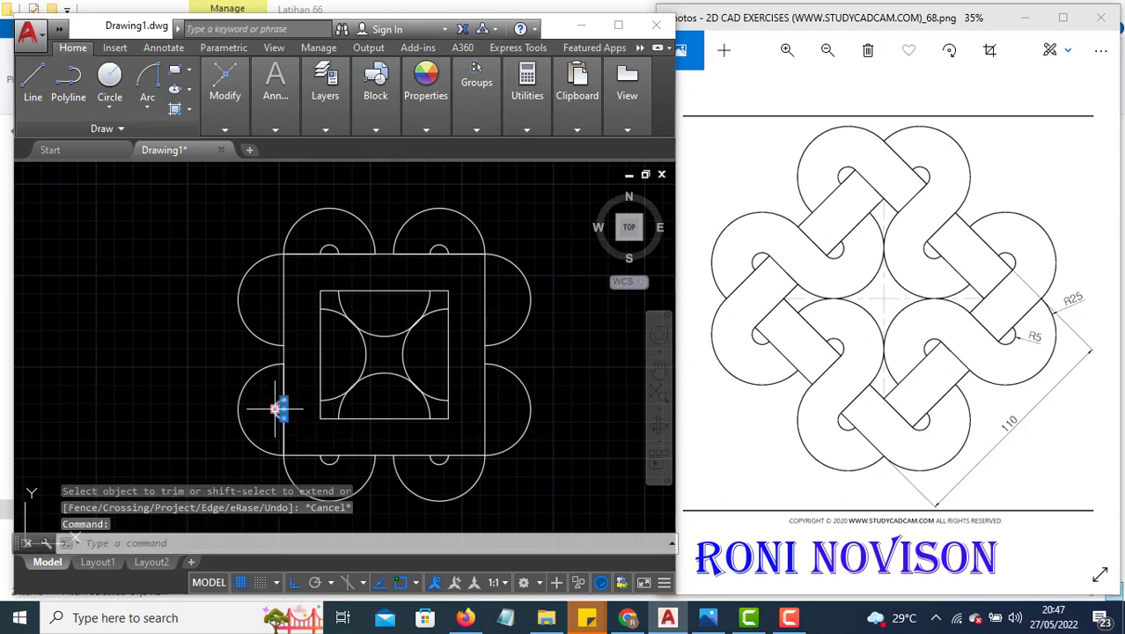
text(co)
key(Return)
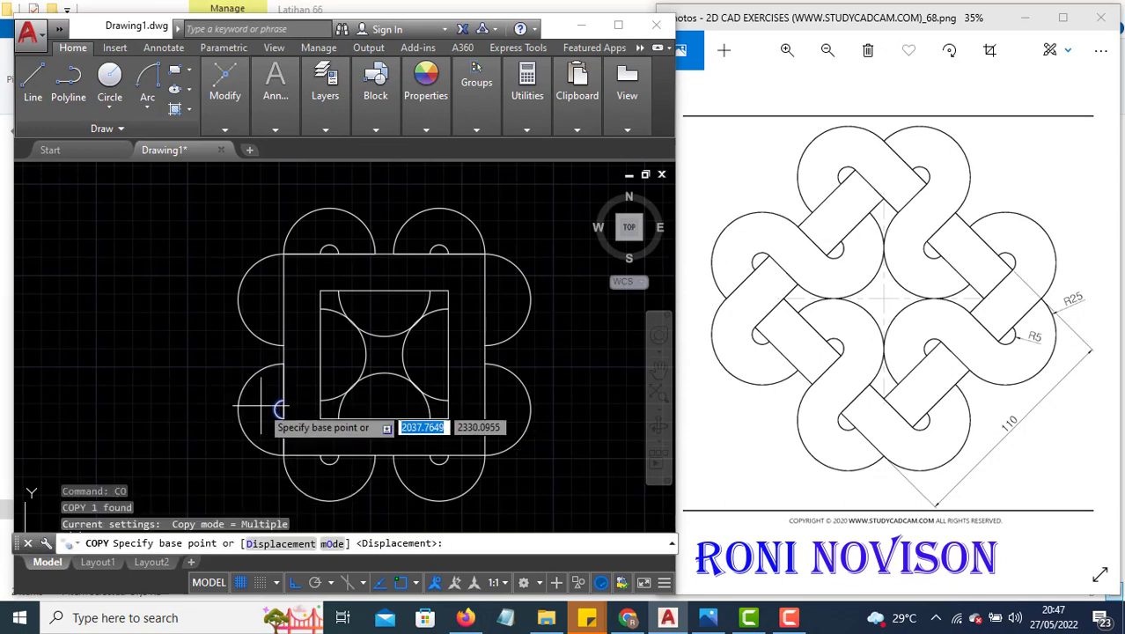
click(281, 449)
click(281, 327)
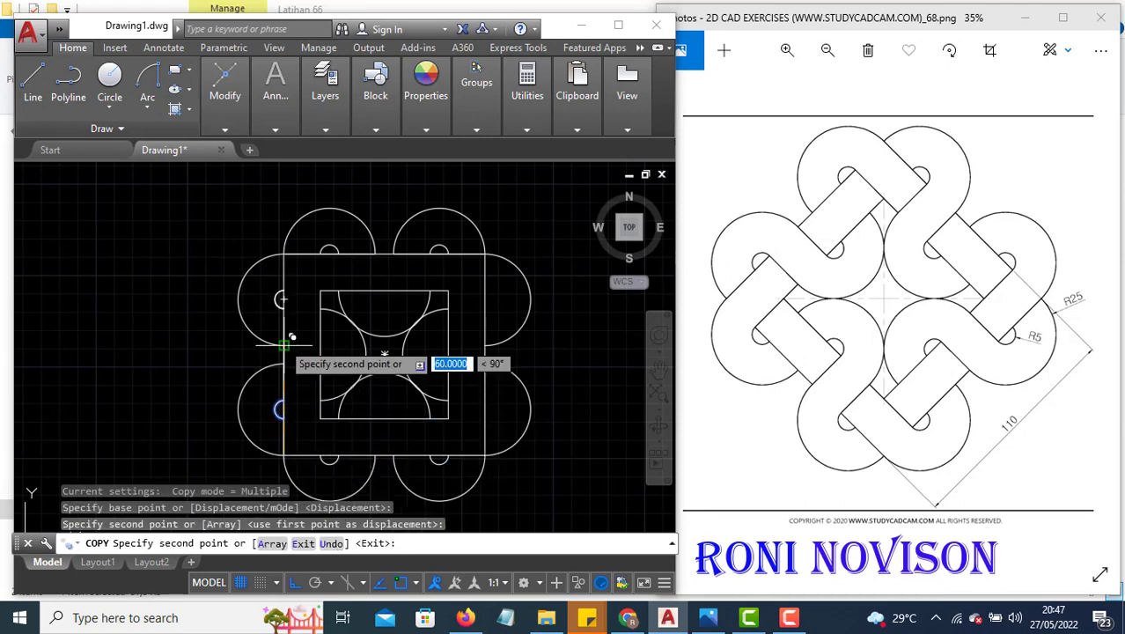
key(Escape)
- Mirror both small semicircles on the outer square's left edge across the vertical midline, keeping the source arcs
click(275, 300)
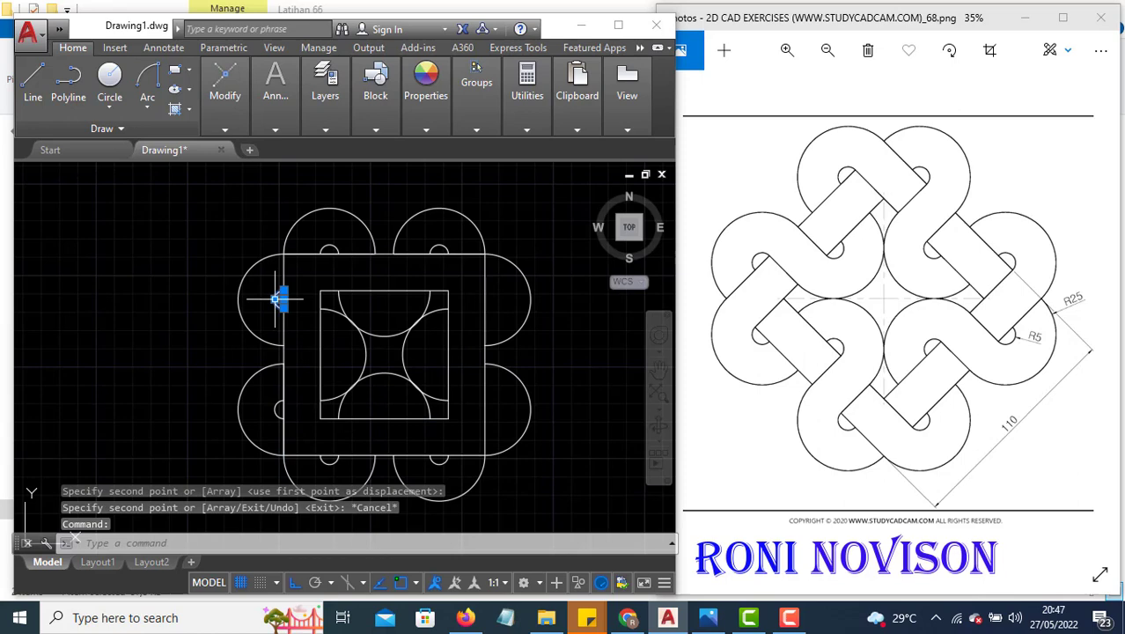
click(272, 408)
mouse_move(276, 407)
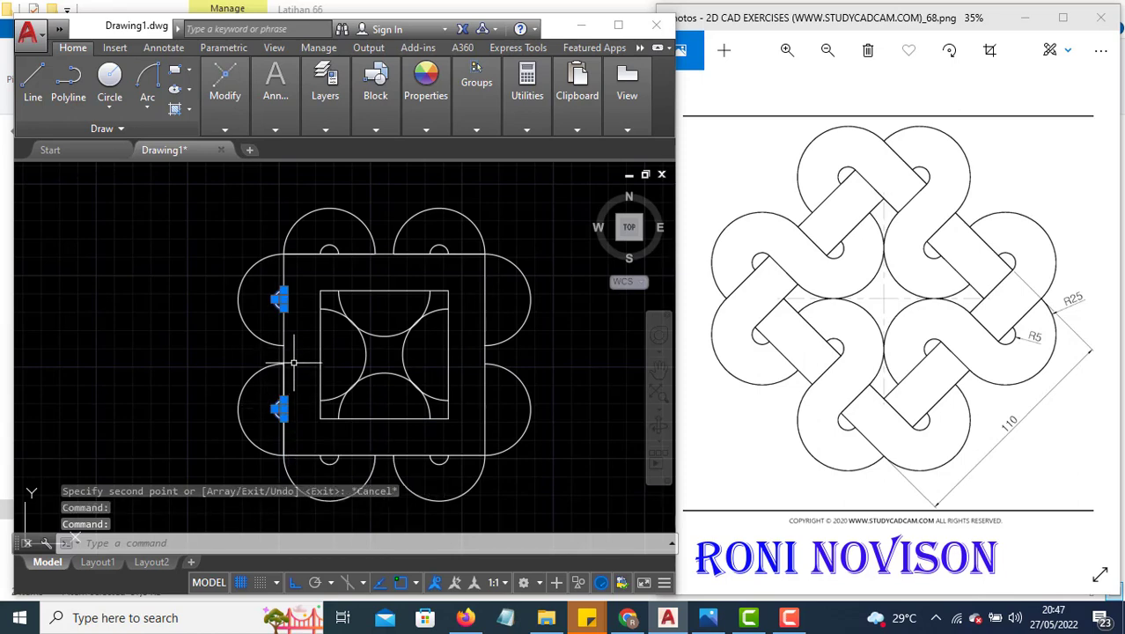
text(mi)
key(Return)
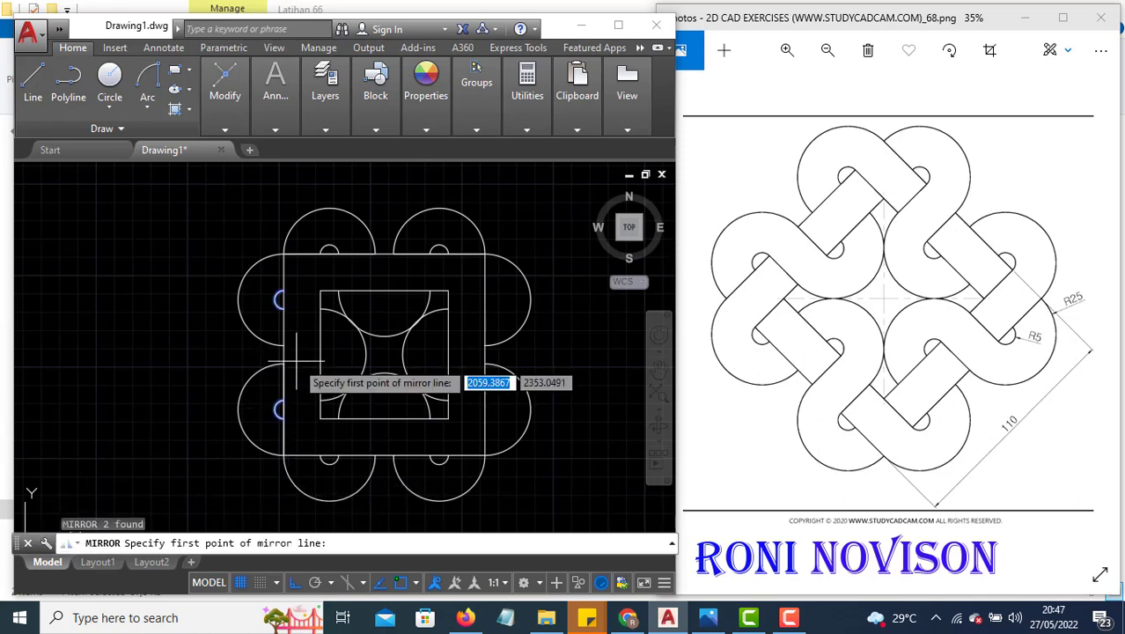
click(384, 456)
click(382, 256)
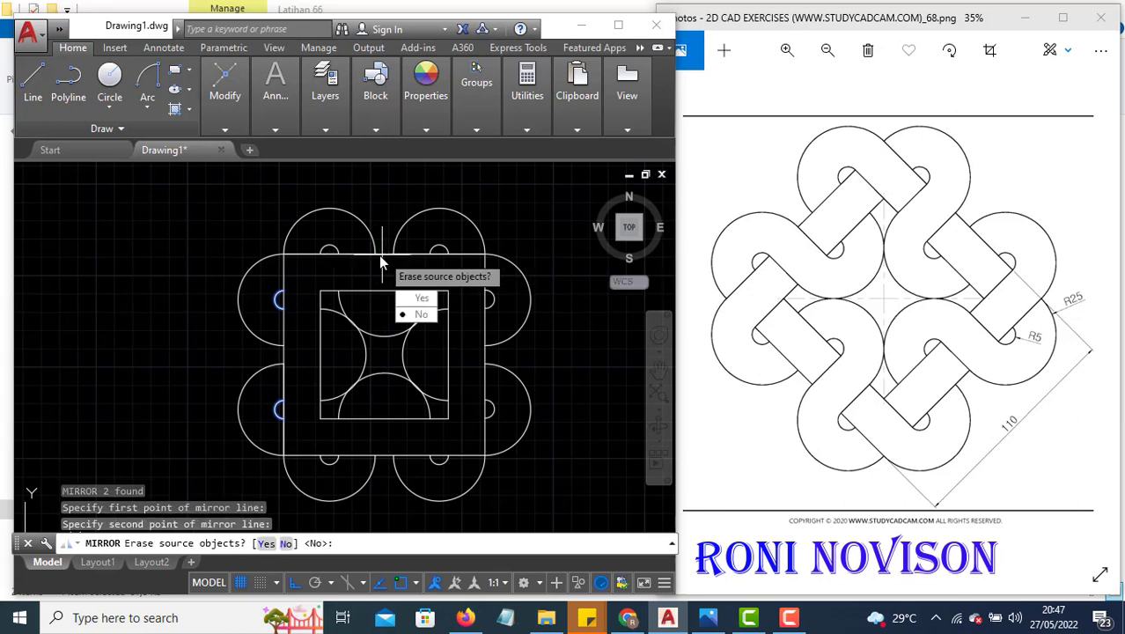
text(n)
key(Return)
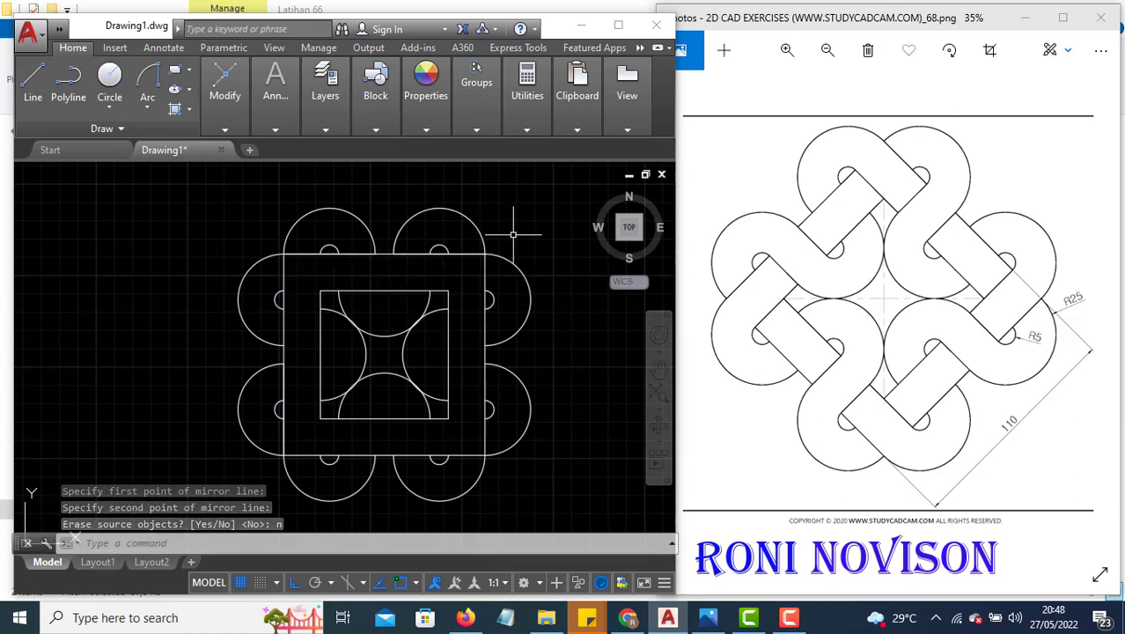
- Draw a circle of radius 5 centred on the midpoint of the inner square's top edge
text(c)
key(Return)
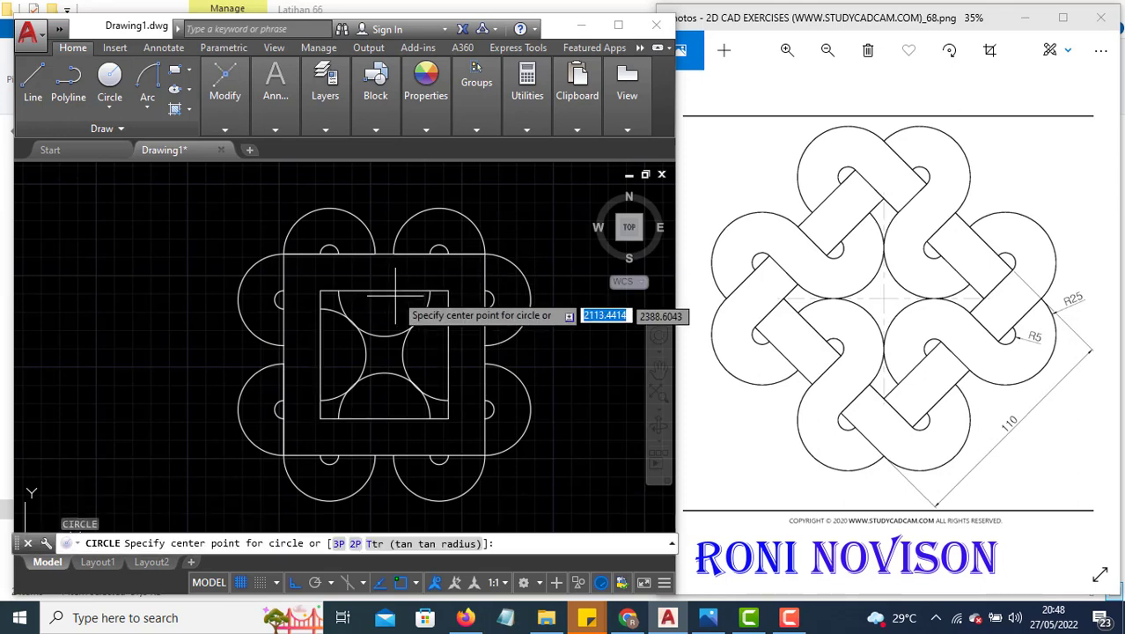
click(384, 291)
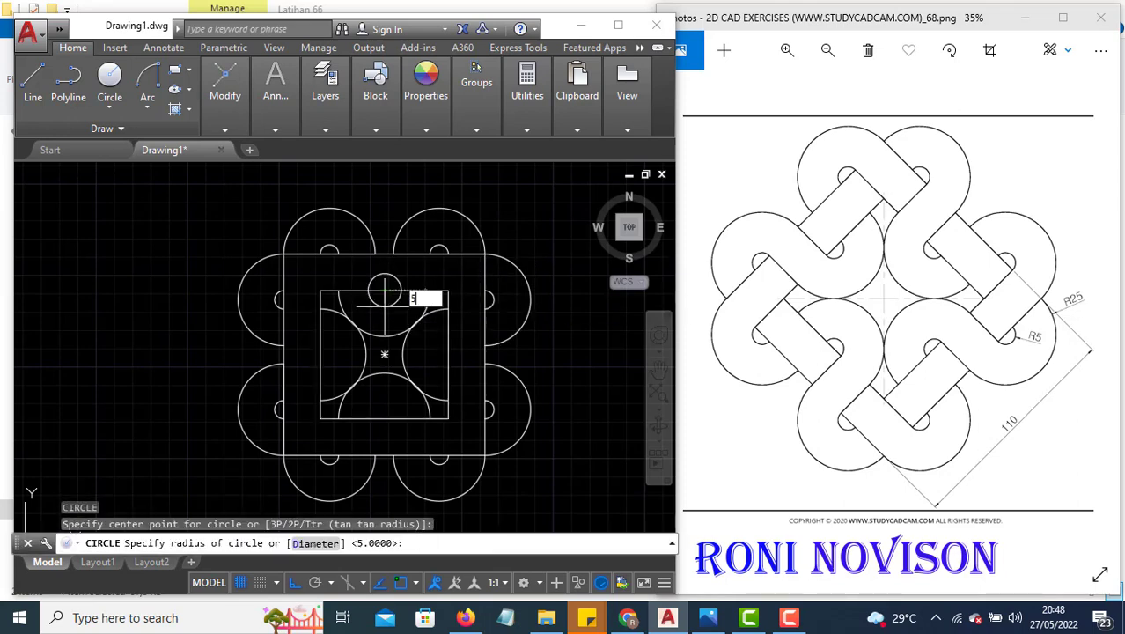
key(Return)
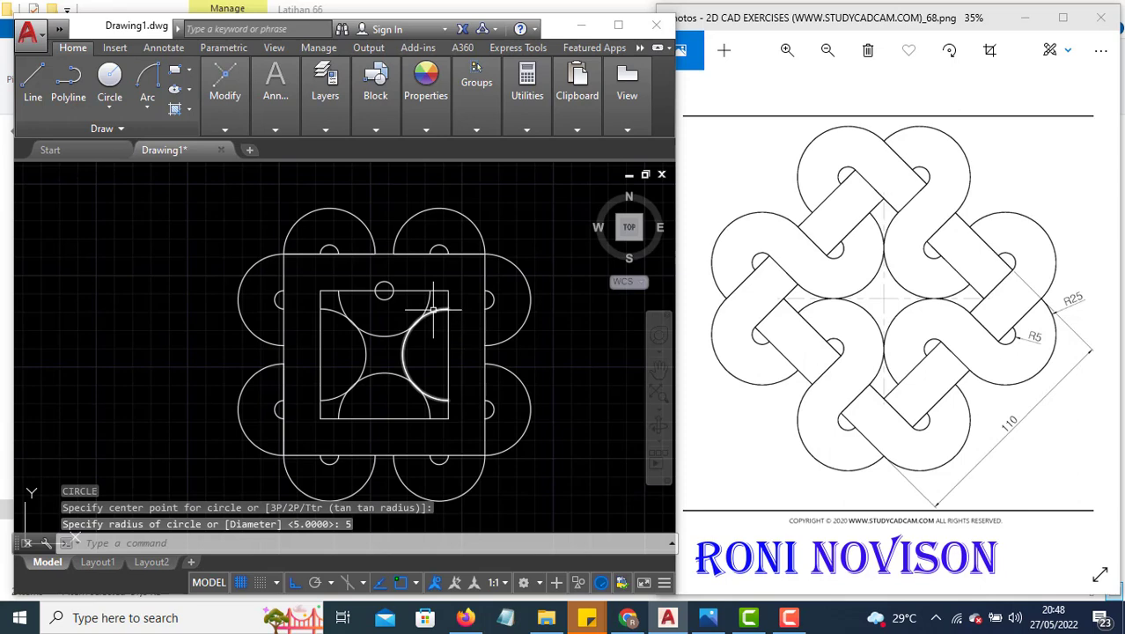
text(tr)
key(Return)
key(Return)
key(Escape)
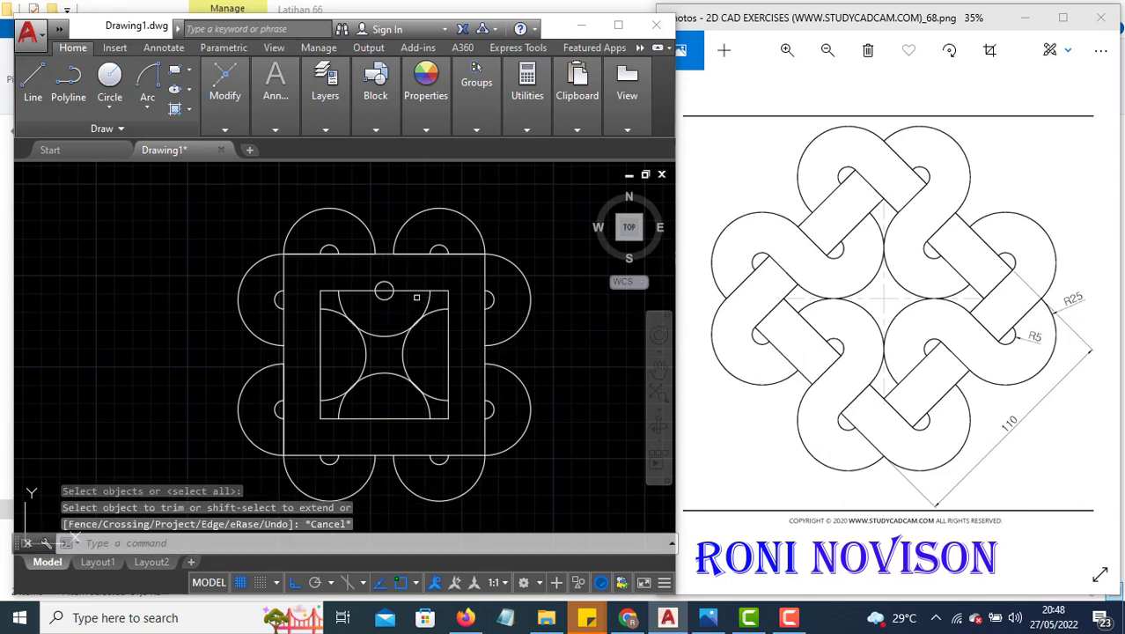
- Copy the small circle from the inner square's top edge to the midpoints of its right, bottom and left edges
text(co)
key(Return)
click(384, 292)
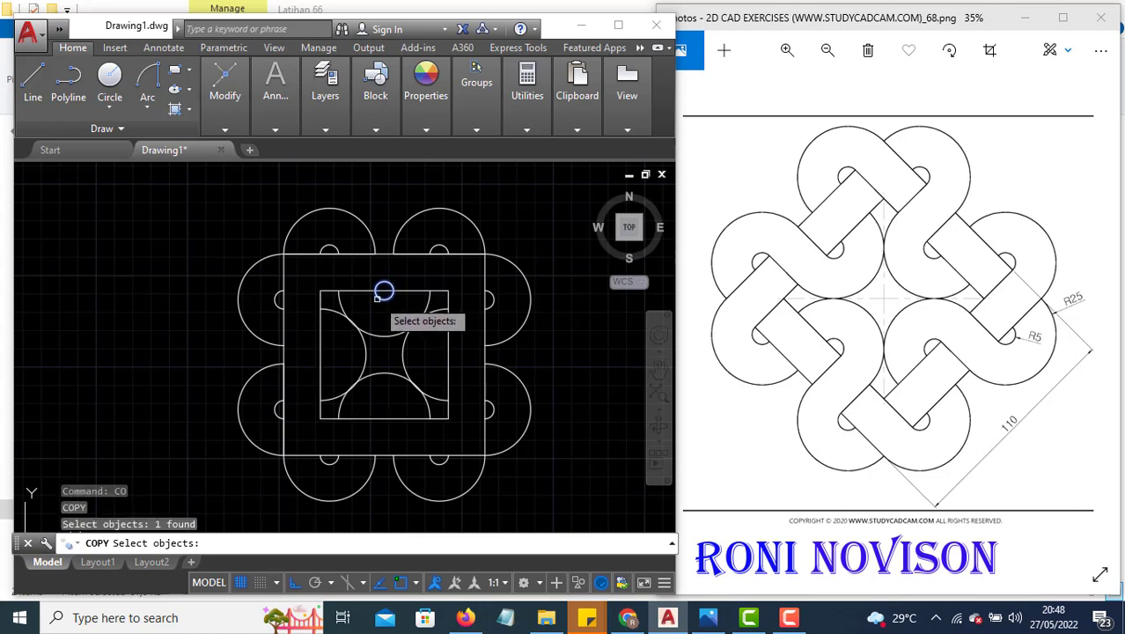
key(Return)
click(384, 292)
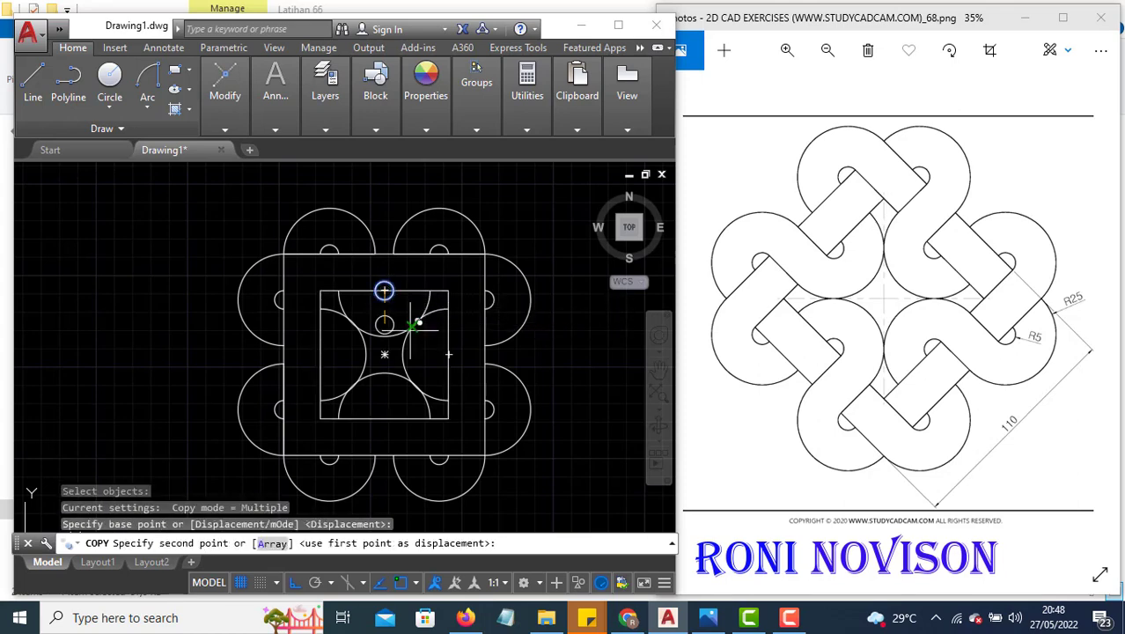
click(448, 353)
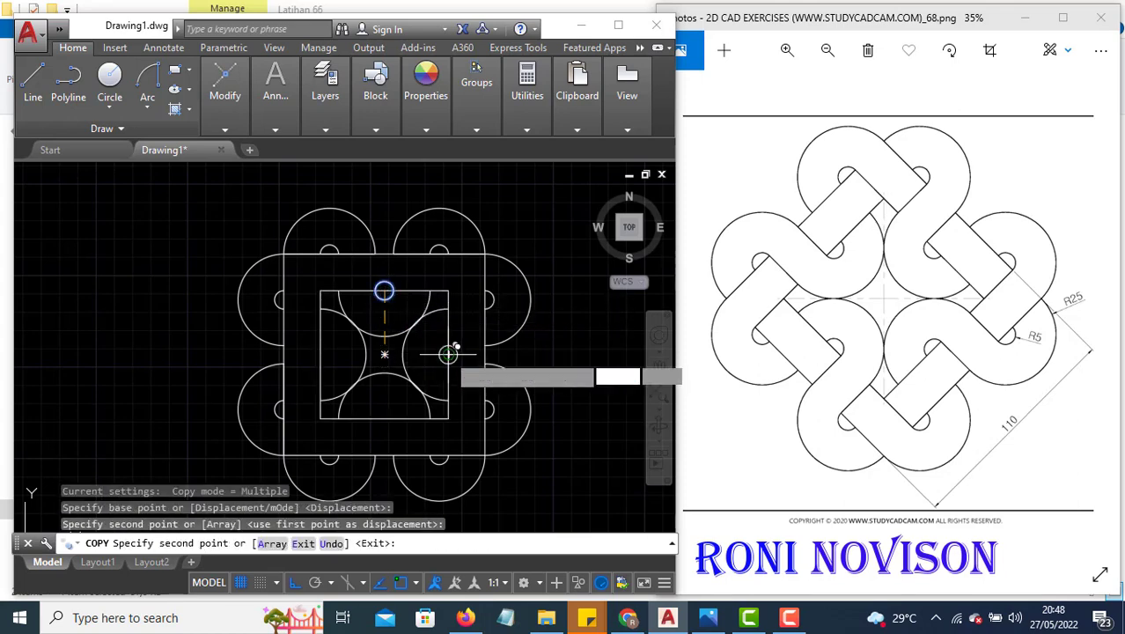
click(384, 417)
click(319, 353)
key(Escape)
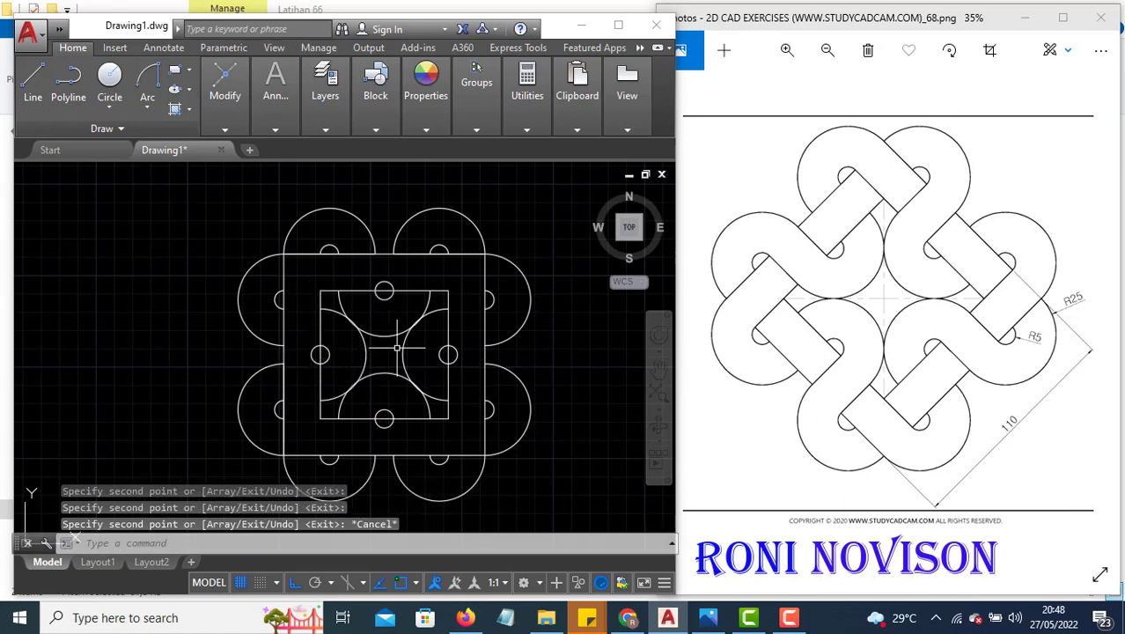
- Trim the halves of the four small circles that lie outside the inner square
text(tr)
key(Return)
key(Return)
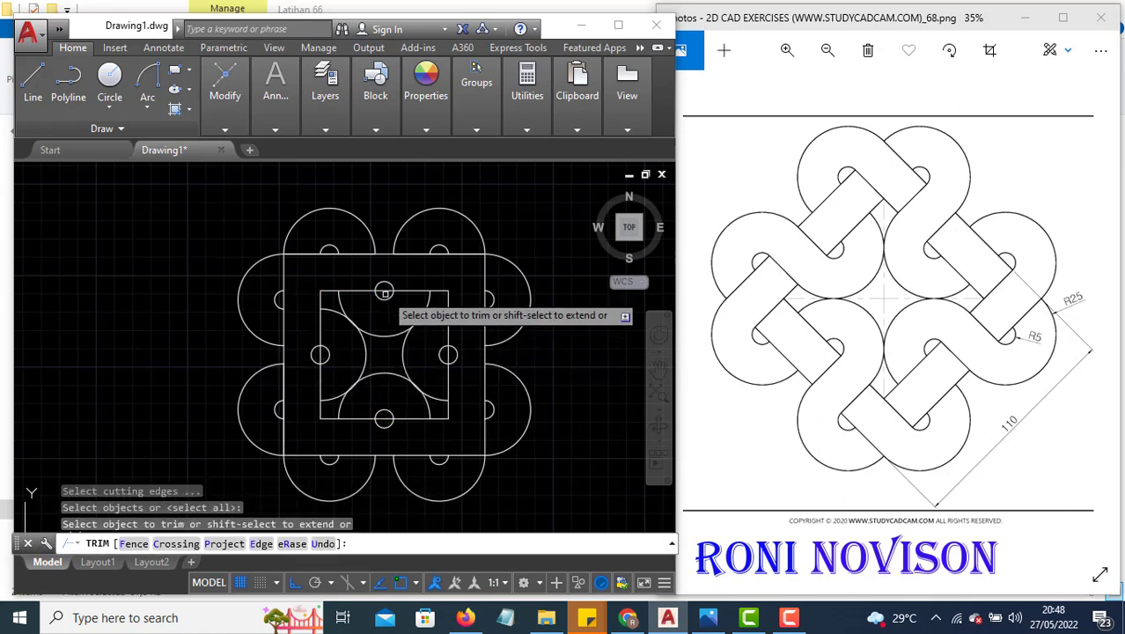
click(457, 345)
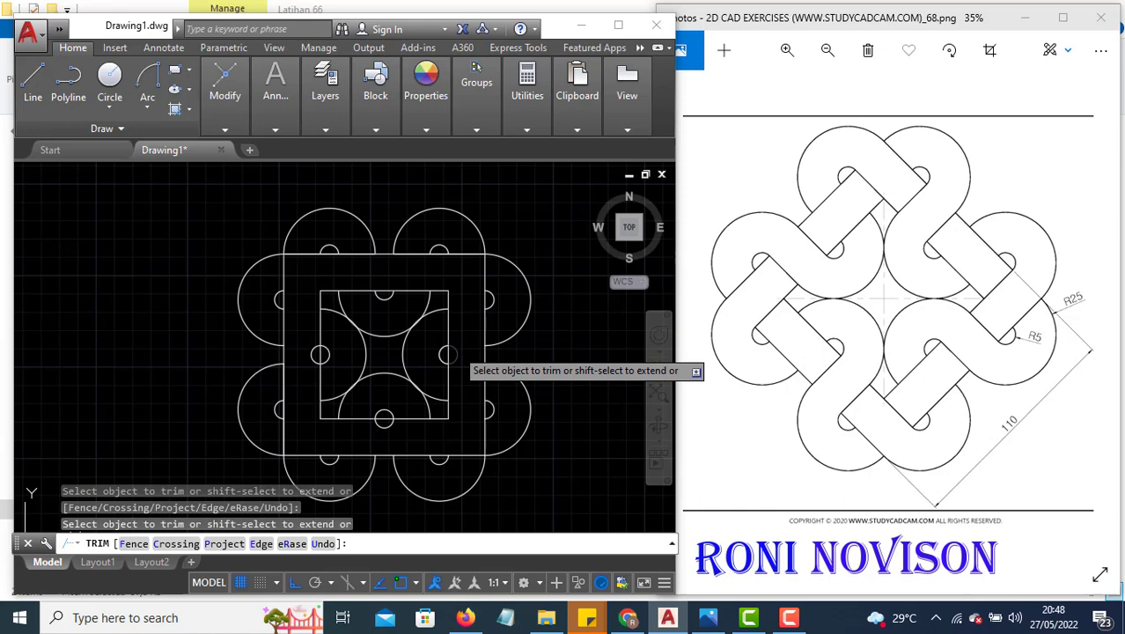
click(386, 425)
click(316, 364)
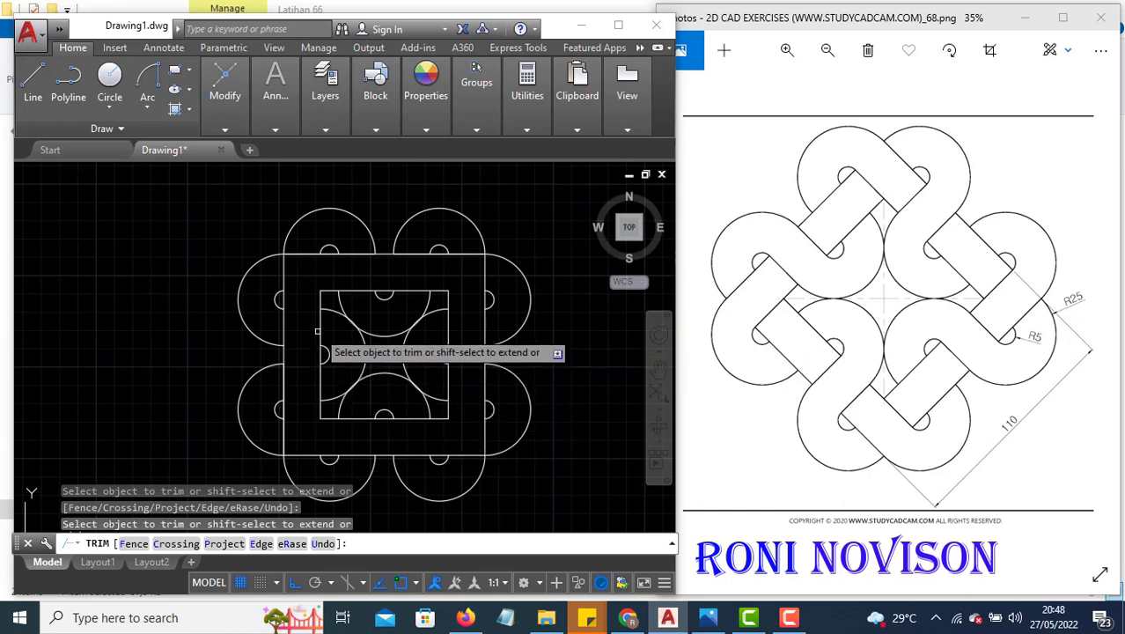
key(Escape)
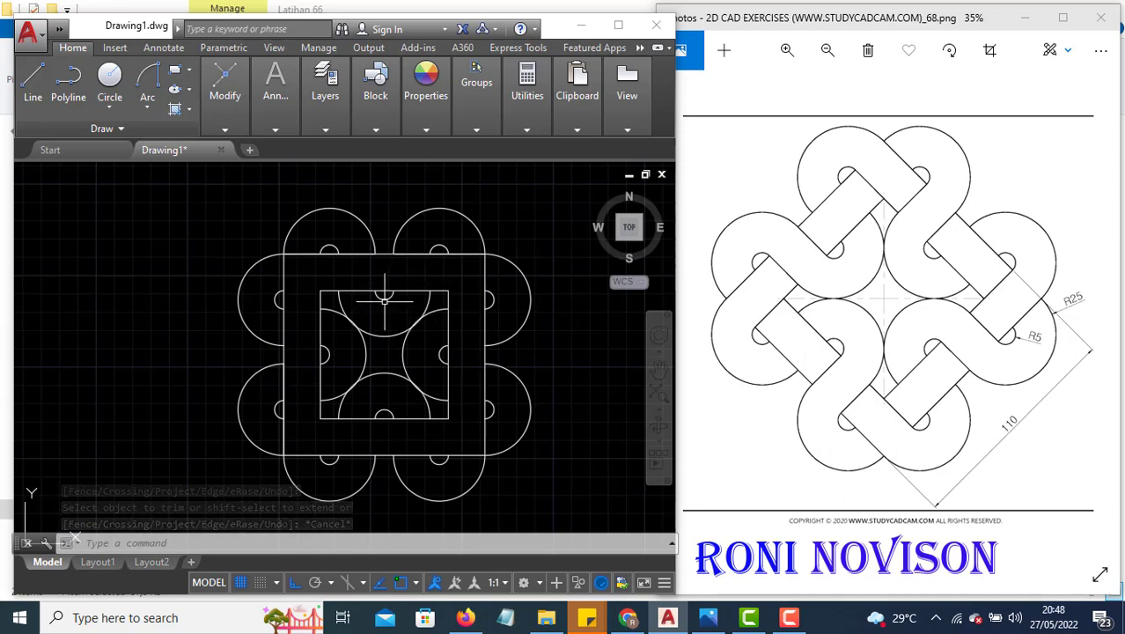
key(Escape)
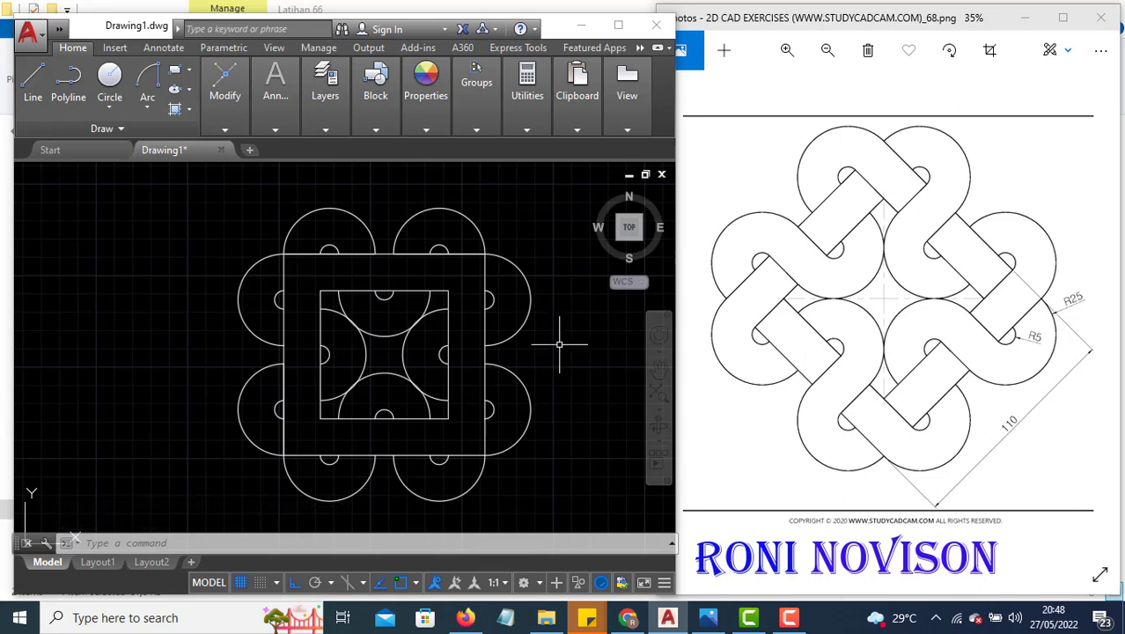
- Rotate the entire drawing 45 degrees about the centre of the squares
click(564, 513)
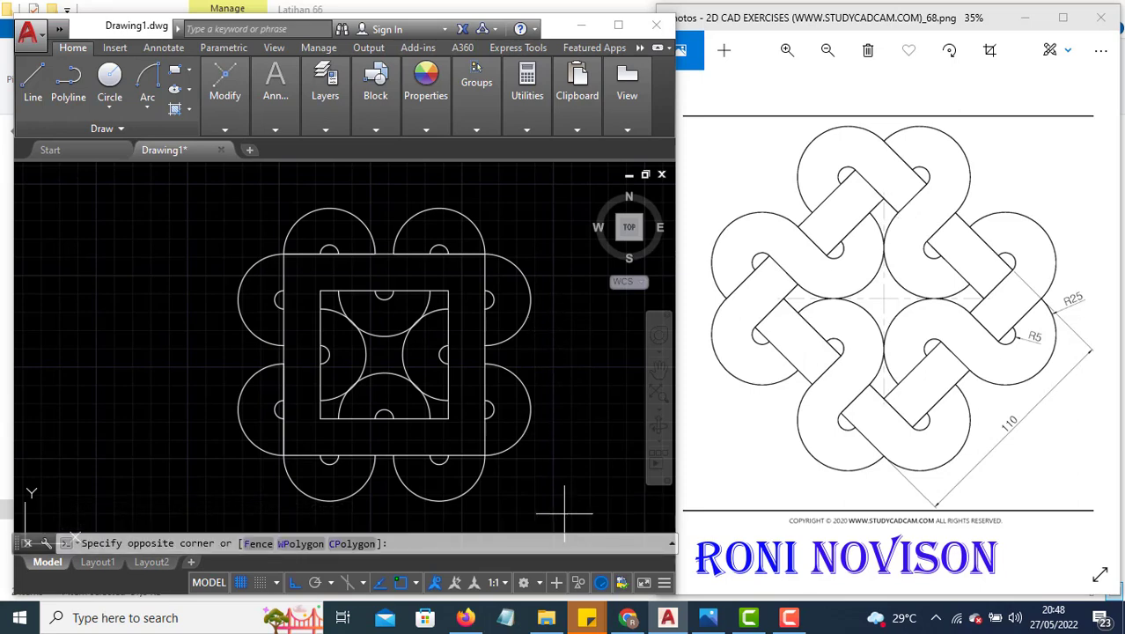
click(196, 188)
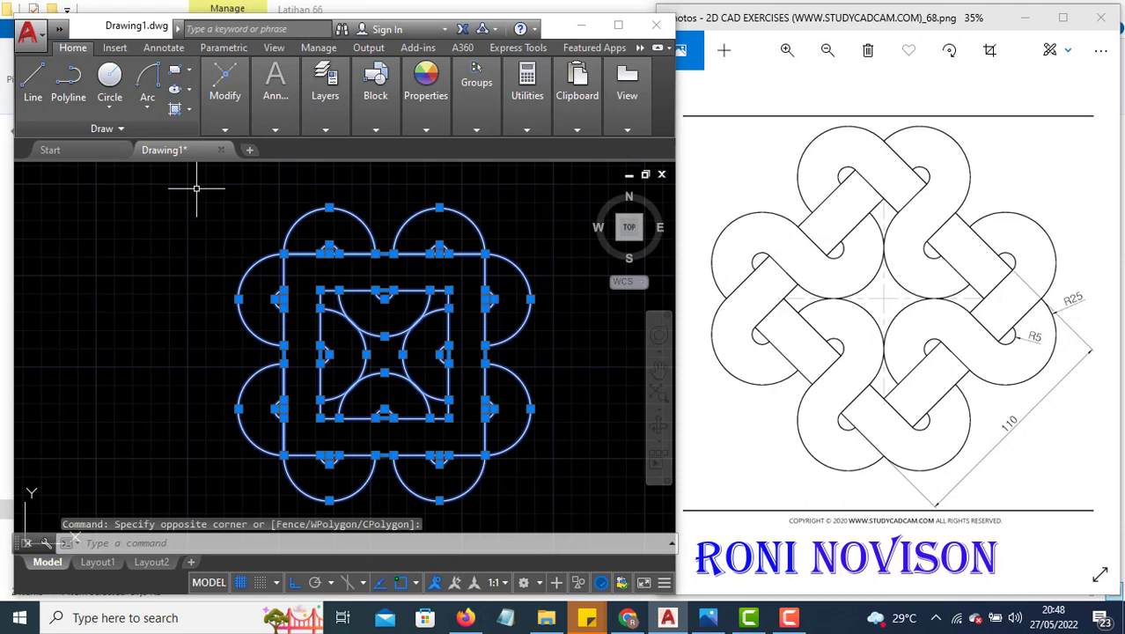
text(ro)
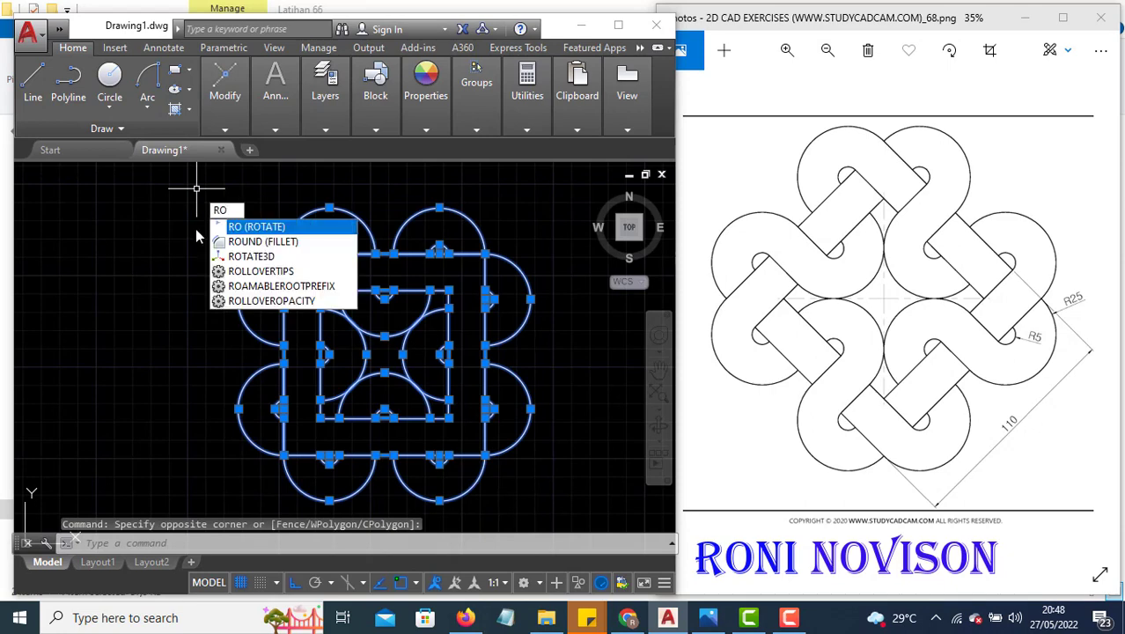
key(Return)
click(387, 357)
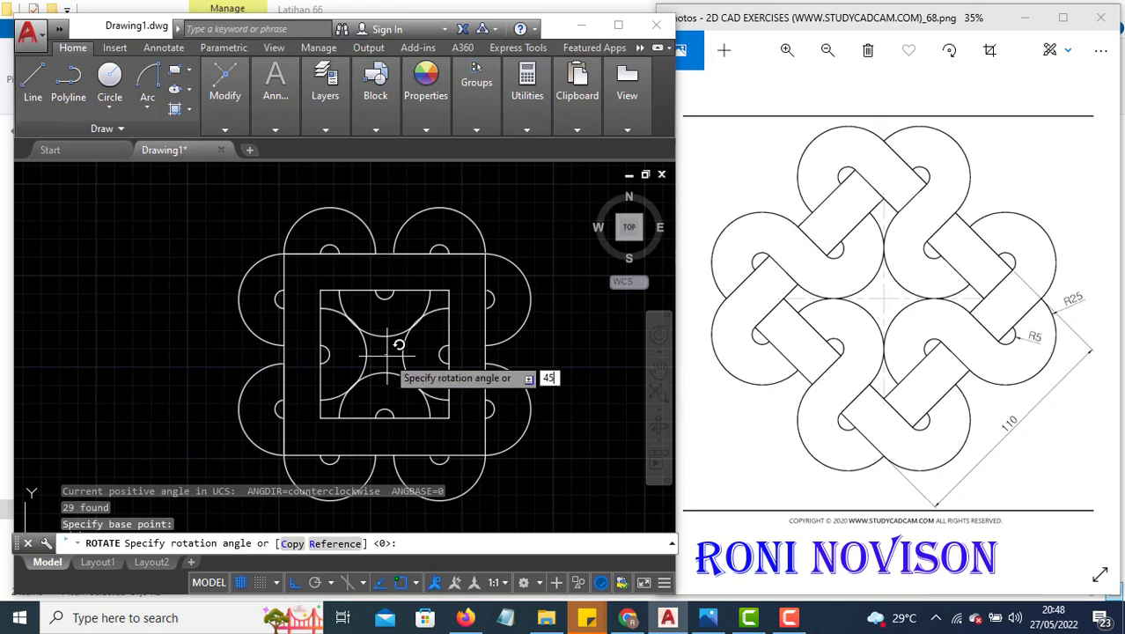
key(Return)
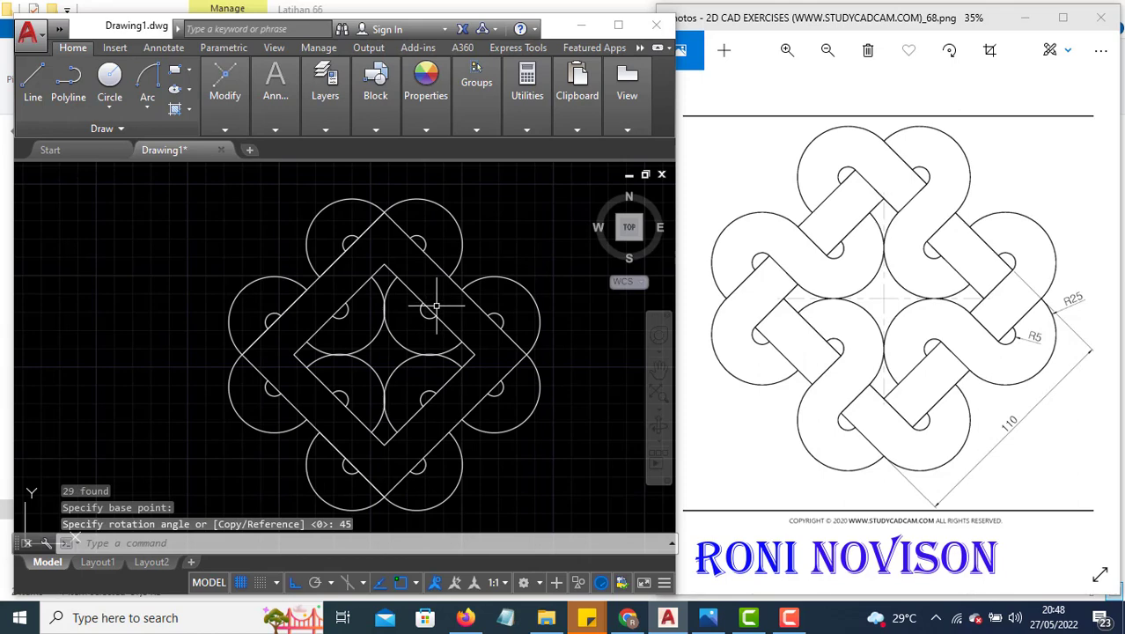
- Draw two lines across the upper-right band, from the upper small and large arcs' lower ends to the inner large and small arcs' upper ends
text(l)
key(Return)
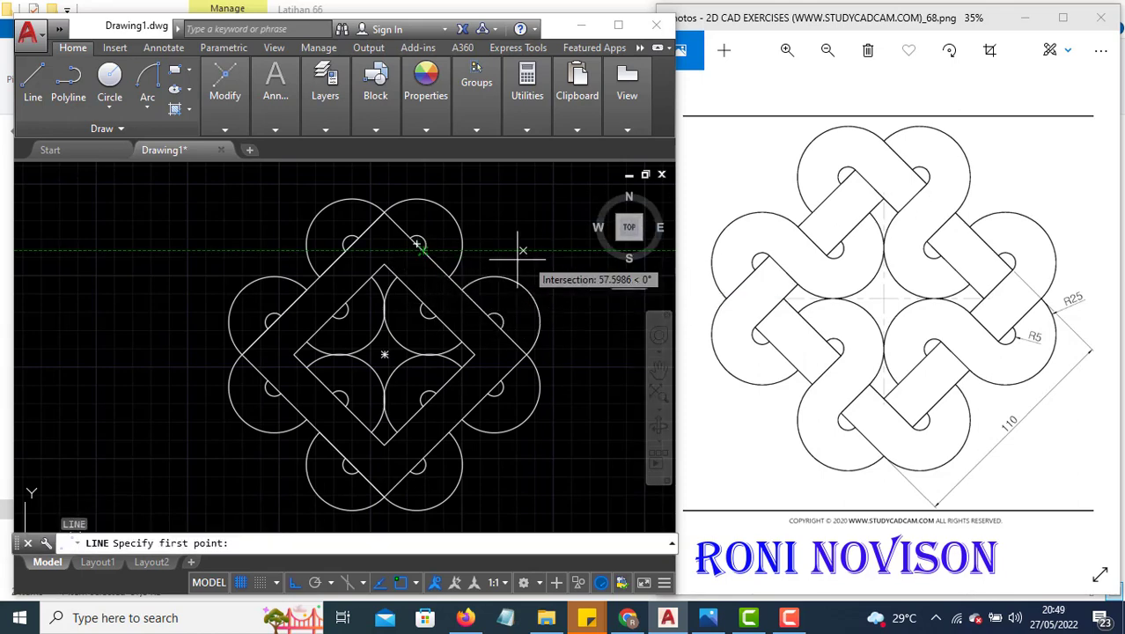
click(419, 244)
click(399, 274)
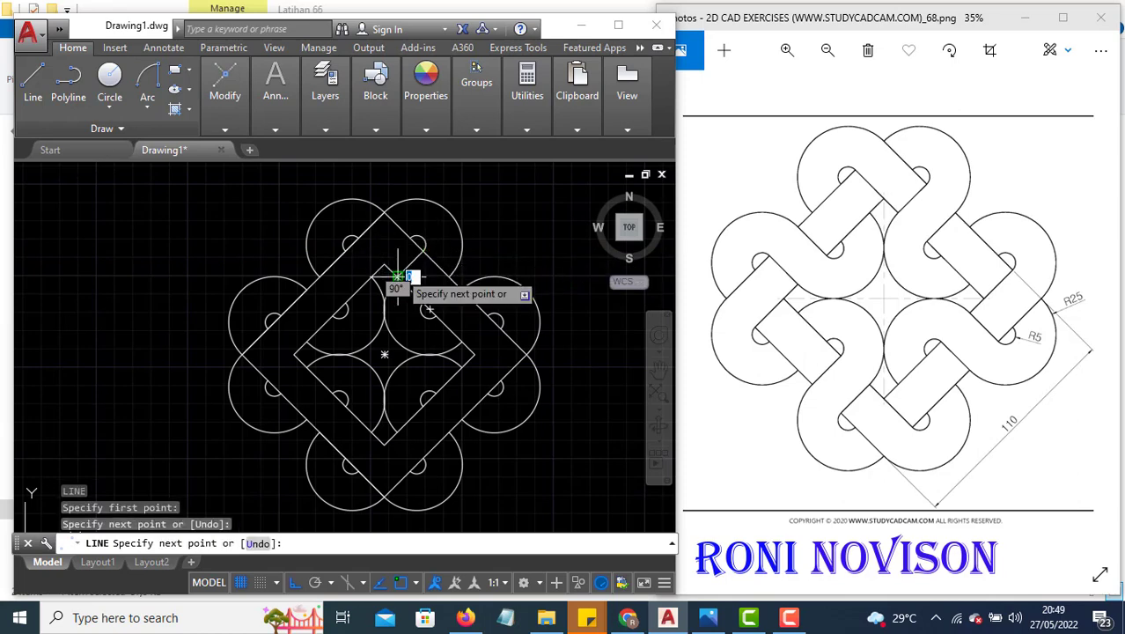
key(Return)
key(Return)
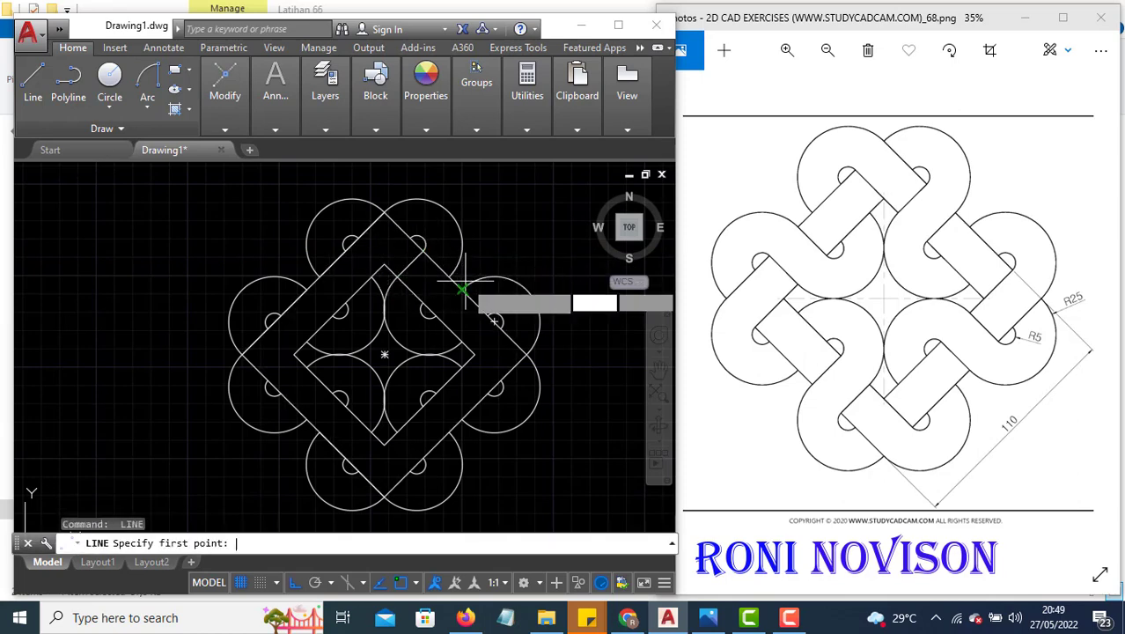
click(417, 244)
click(423, 305)
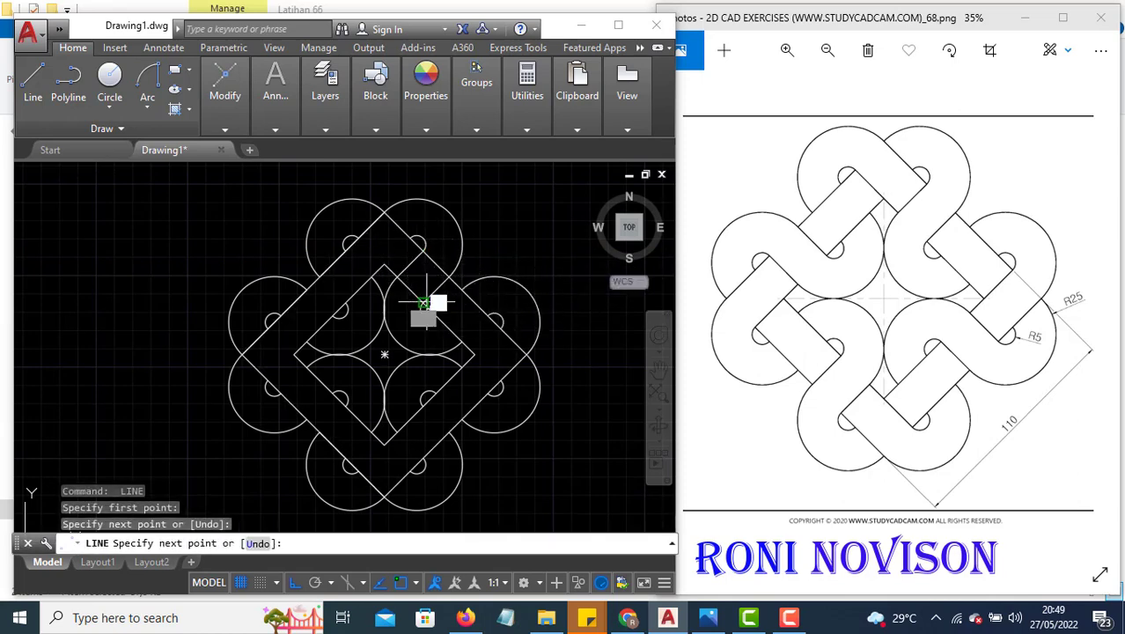
key(Return)
key(Return)
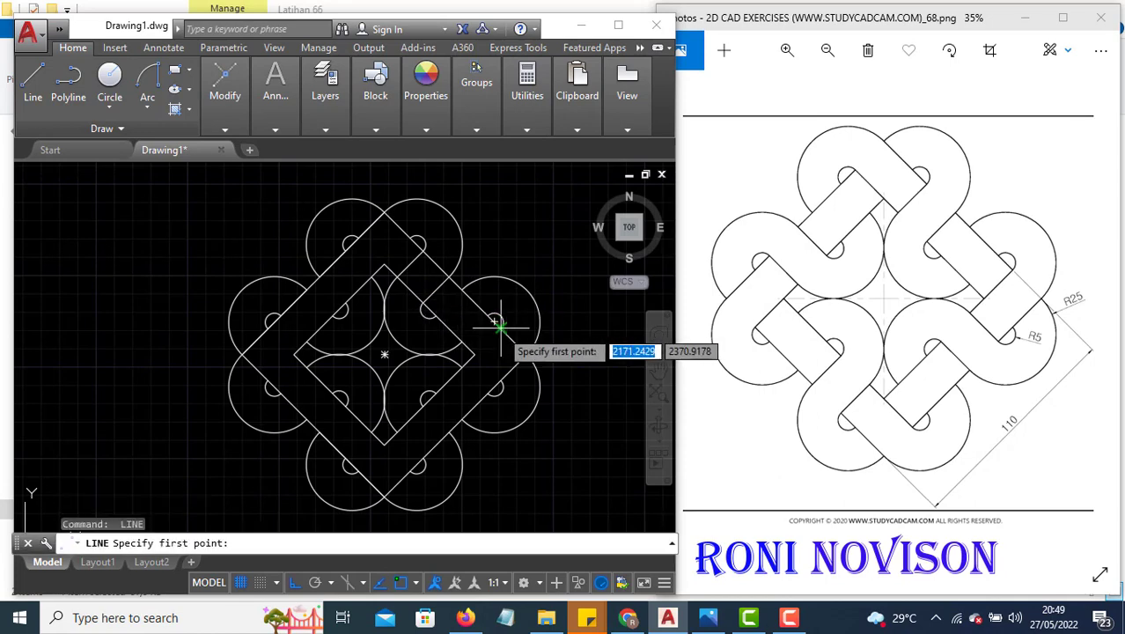
- Draw a line across the upper-right band from the lower small arc's lower end to the inner square's right corner
click(498, 323)
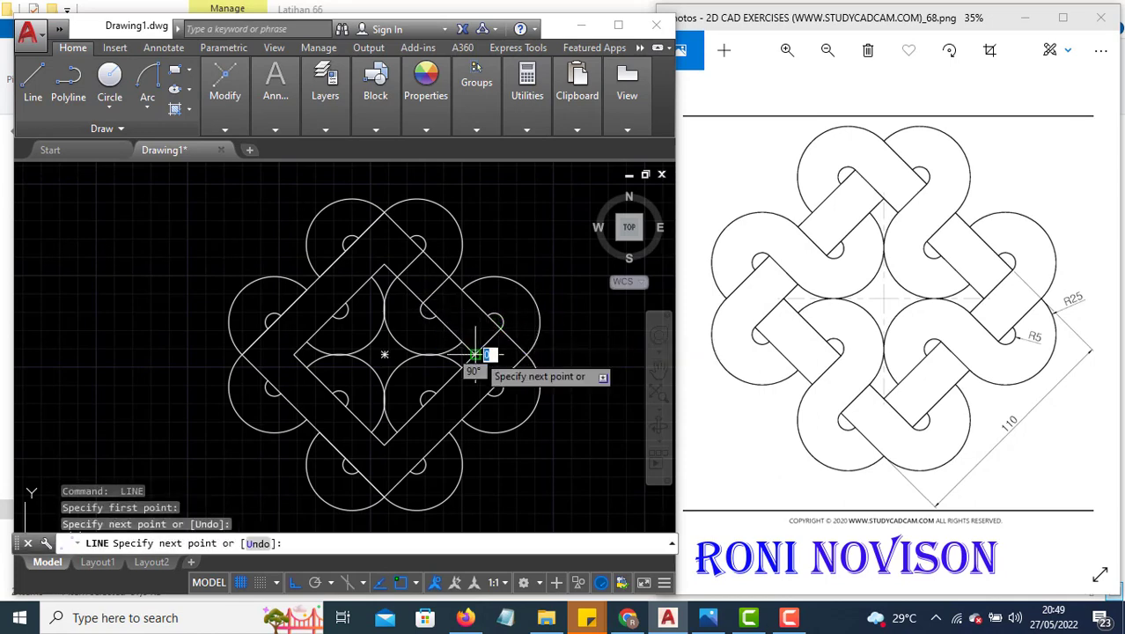
click(474, 354)
key(Return)
key(Return)
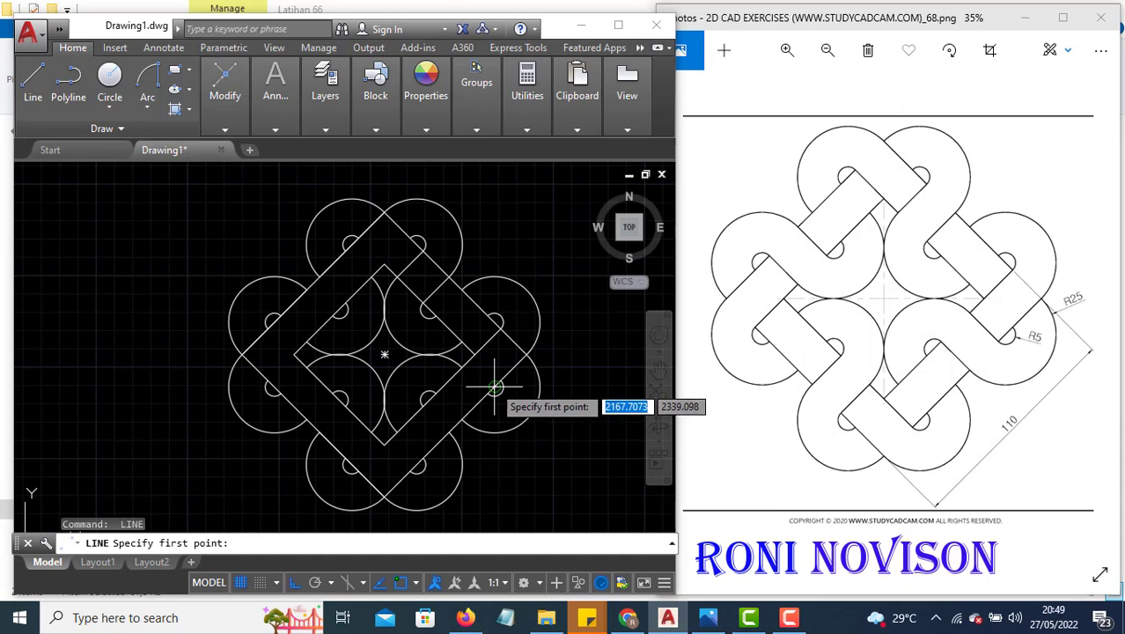
- Draw three lines across the lower-right band, from the outer arc ends to the inner large arc's end, small arc's end and bottom corner
click(488, 394)
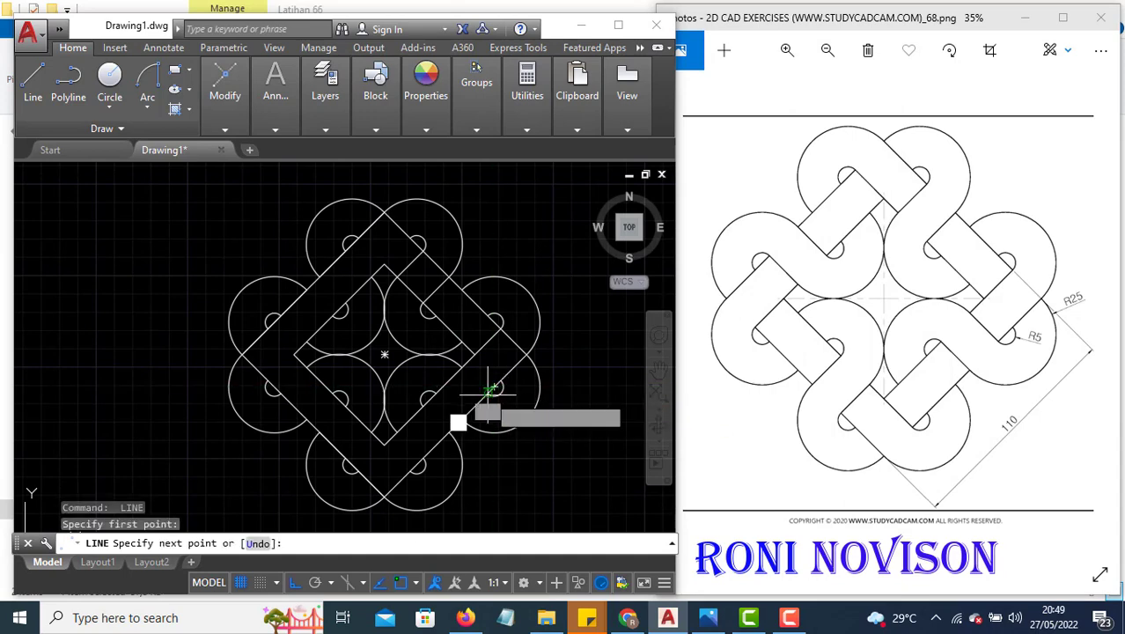
click(462, 367)
key(Return)
key(Return)
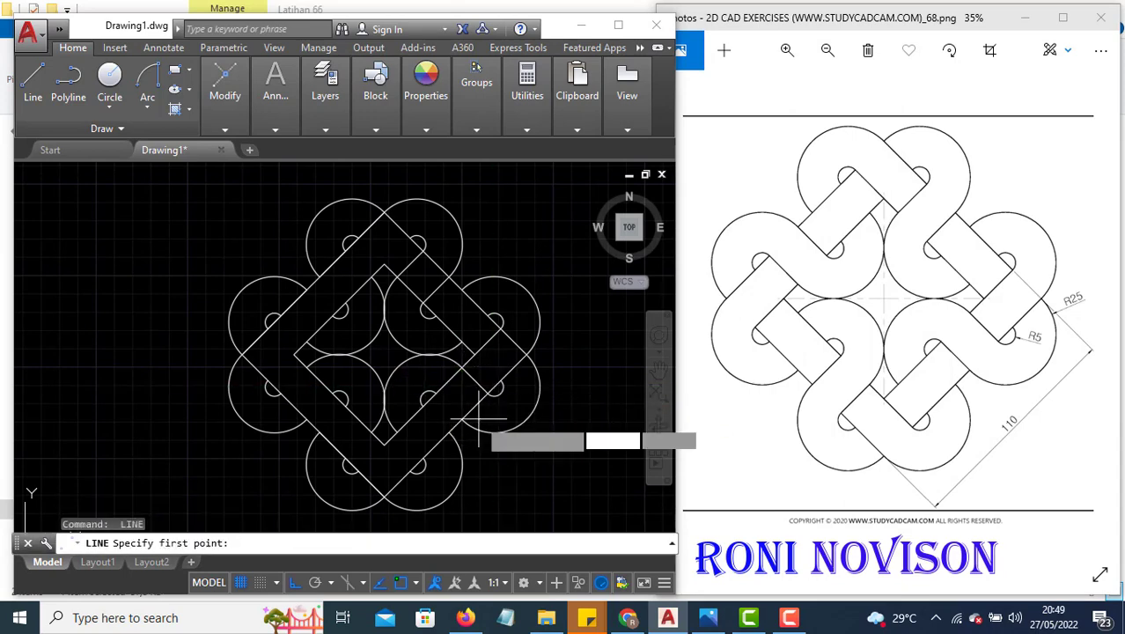
click(462, 419)
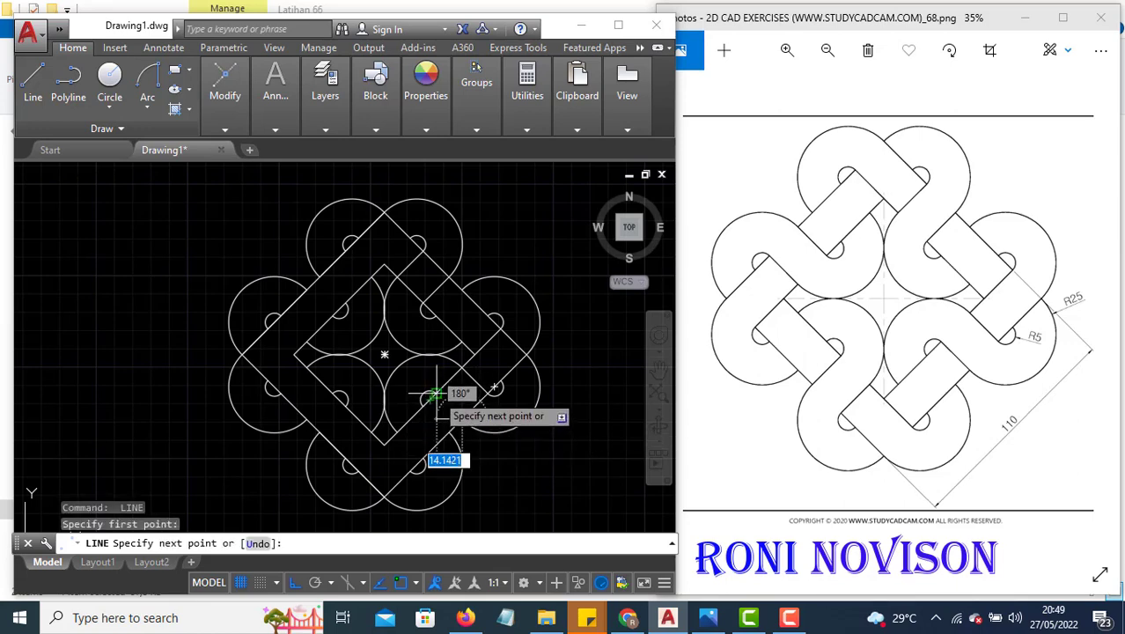
click(436, 394)
key(Return)
key(Return)
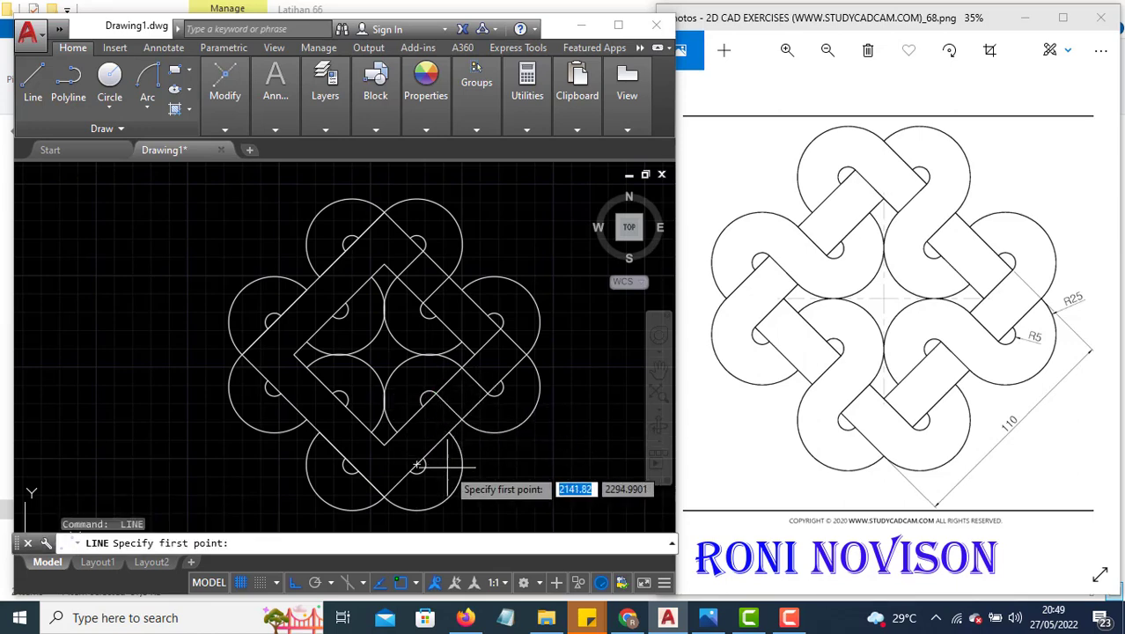
click(385, 445)
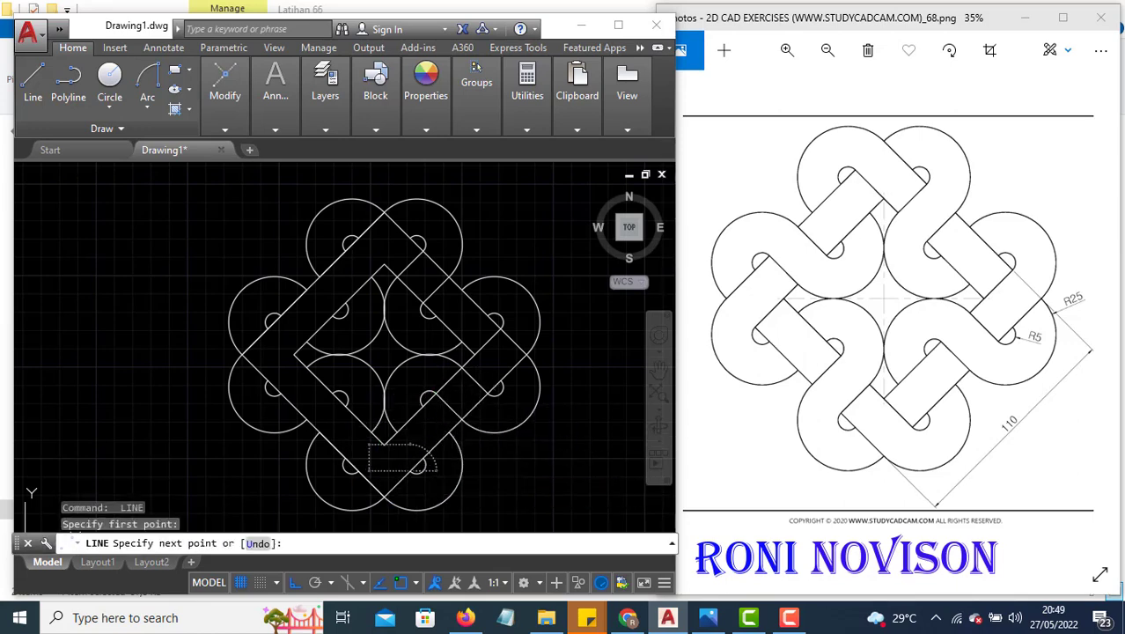
key(Return)
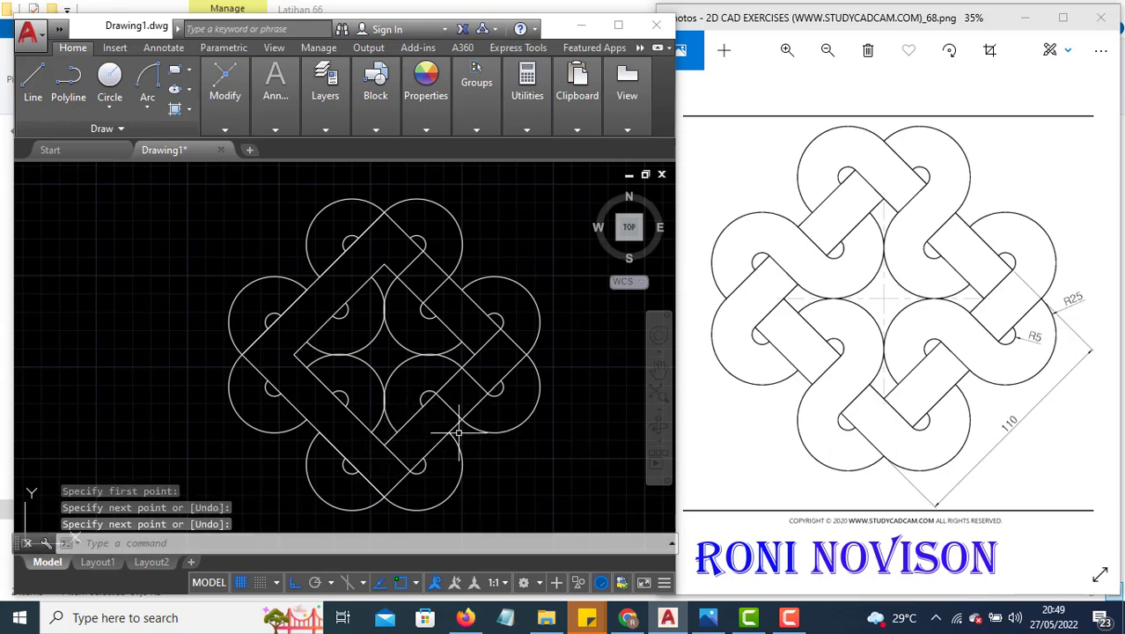
- Draw three lines across the lower-left band, from the outer arc ends to the inner large arc's end, small arc's end and left corner
text(l)
key(Return)
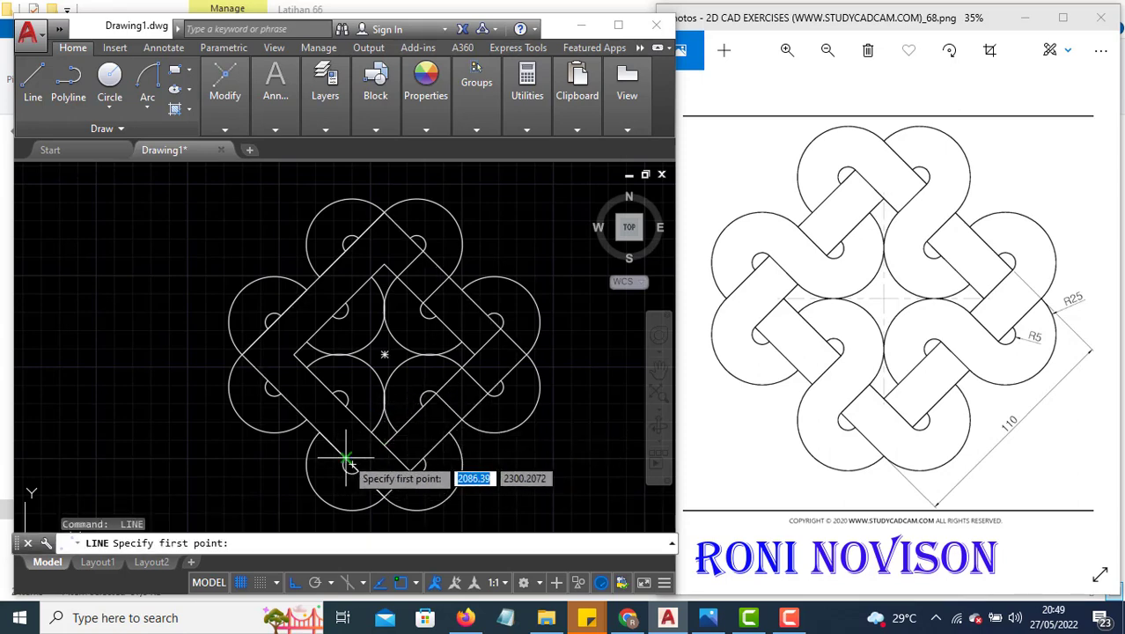
click(345, 460)
key(Return)
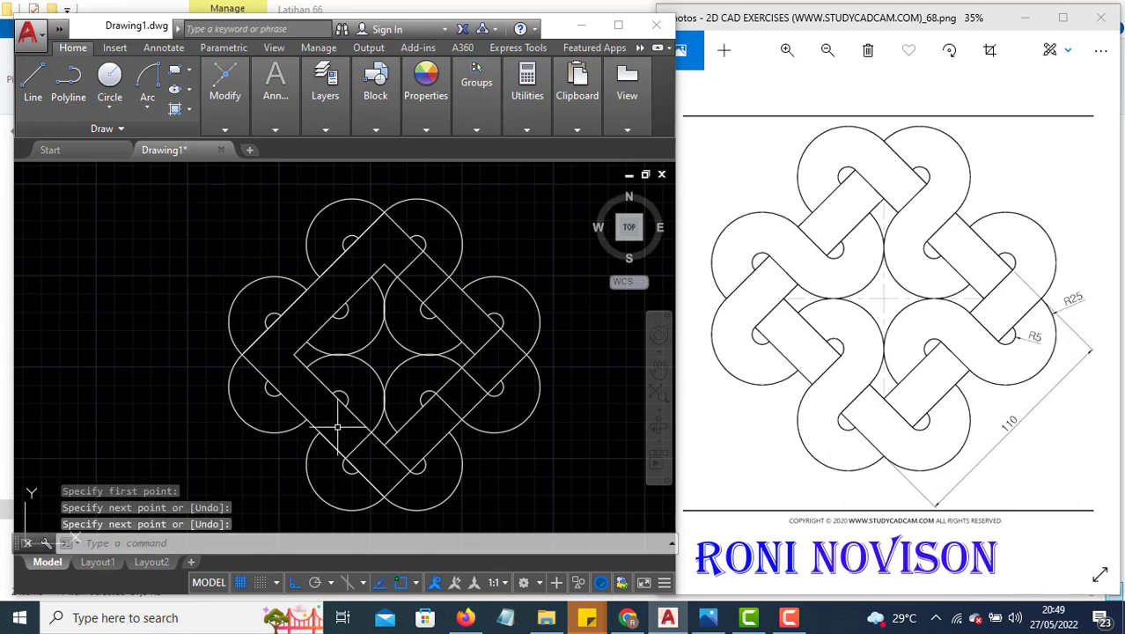
key(Return)
click(332, 429)
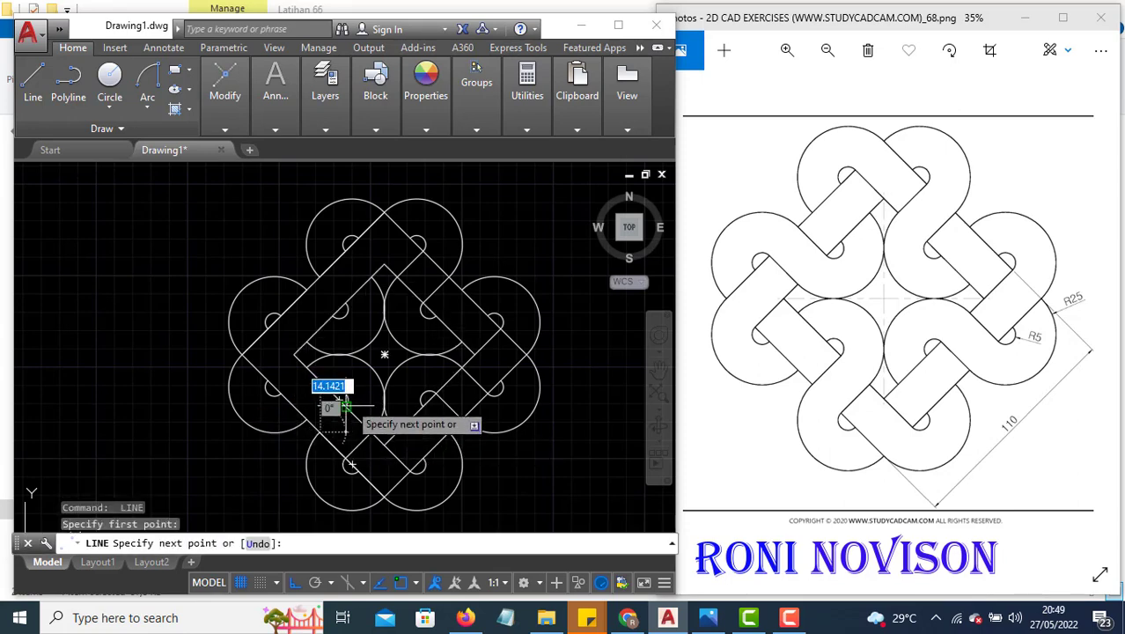
key(Return)
key(Return)
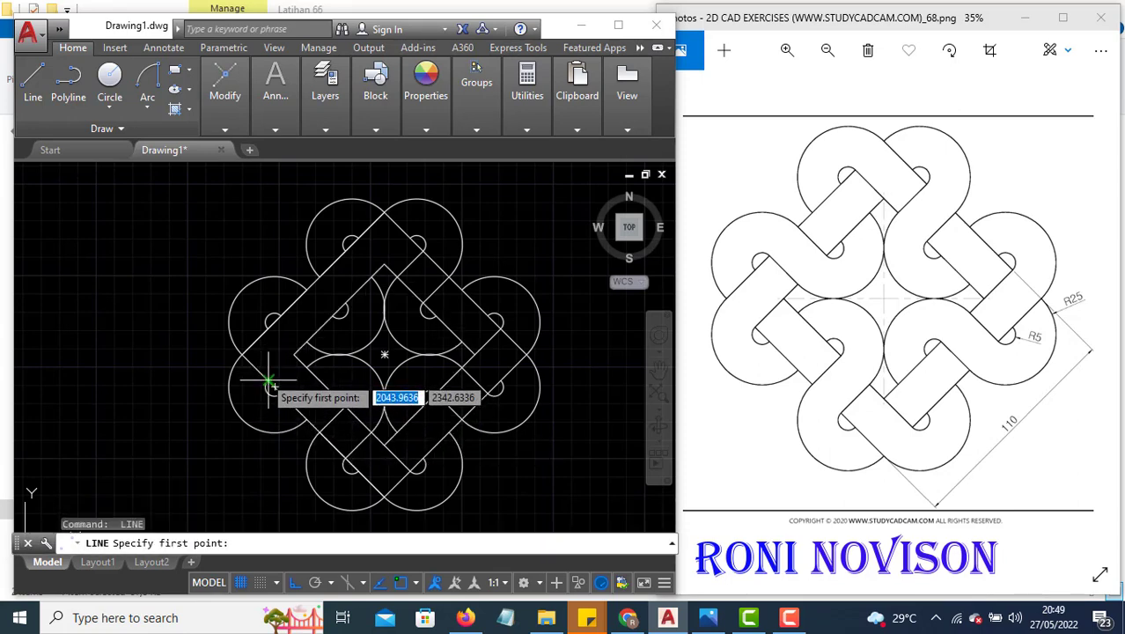
click(283, 376)
key(Return)
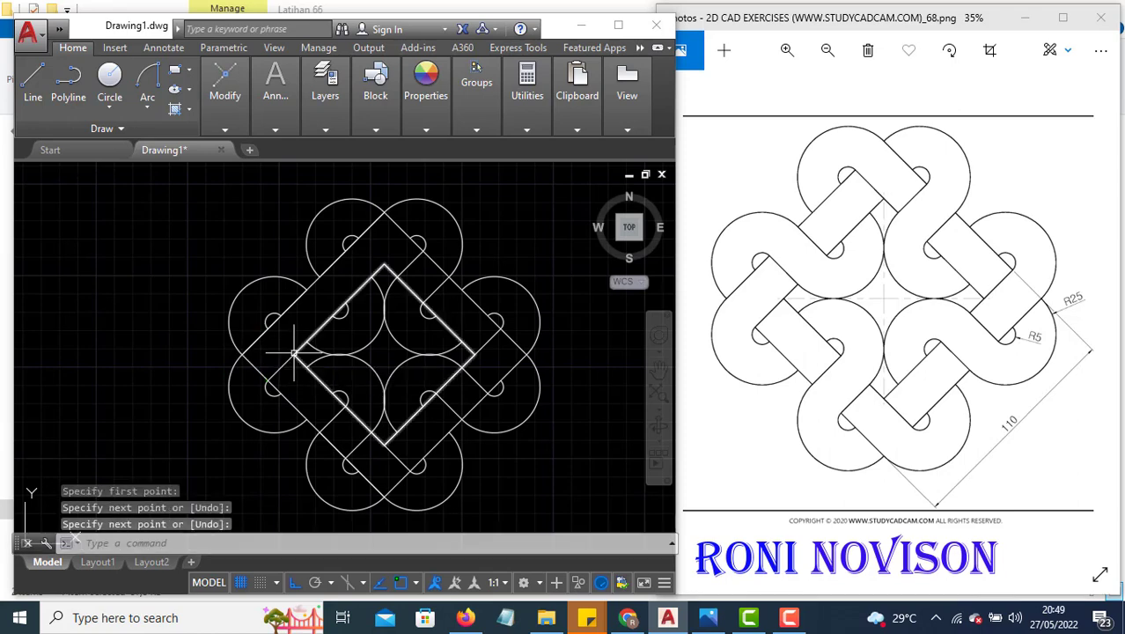
- Draw three lines across the upper-left band, from the outer arc ends to the inner large arc's end, small arc's end and top corner
key(Return)
click(277, 318)
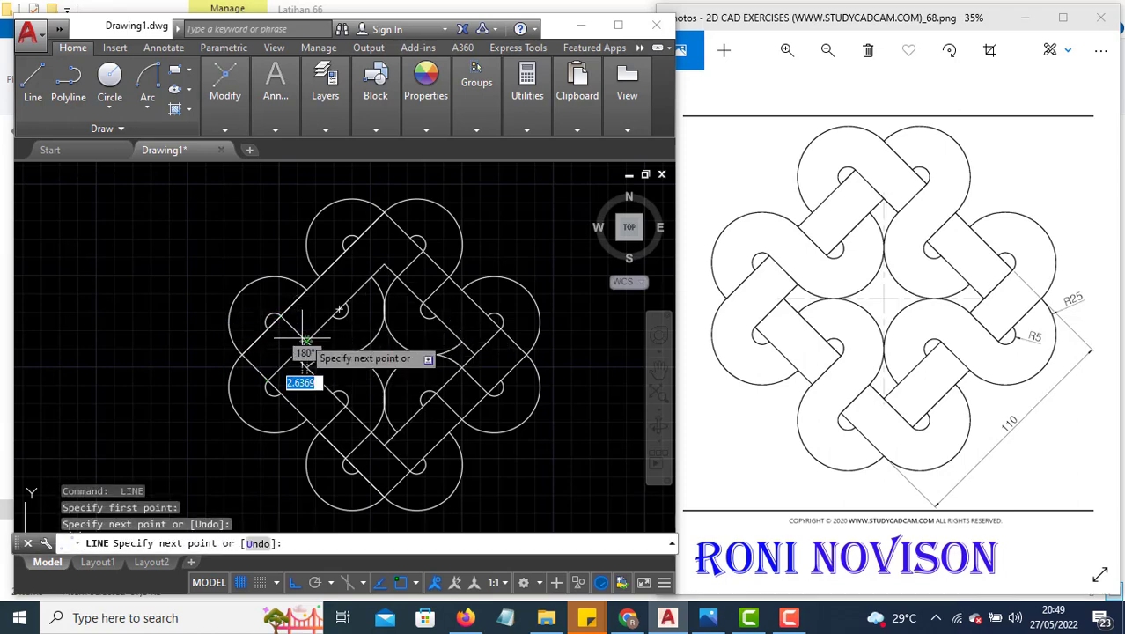
key(Return)
key(Return)
click(276, 318)
click(331, 315)
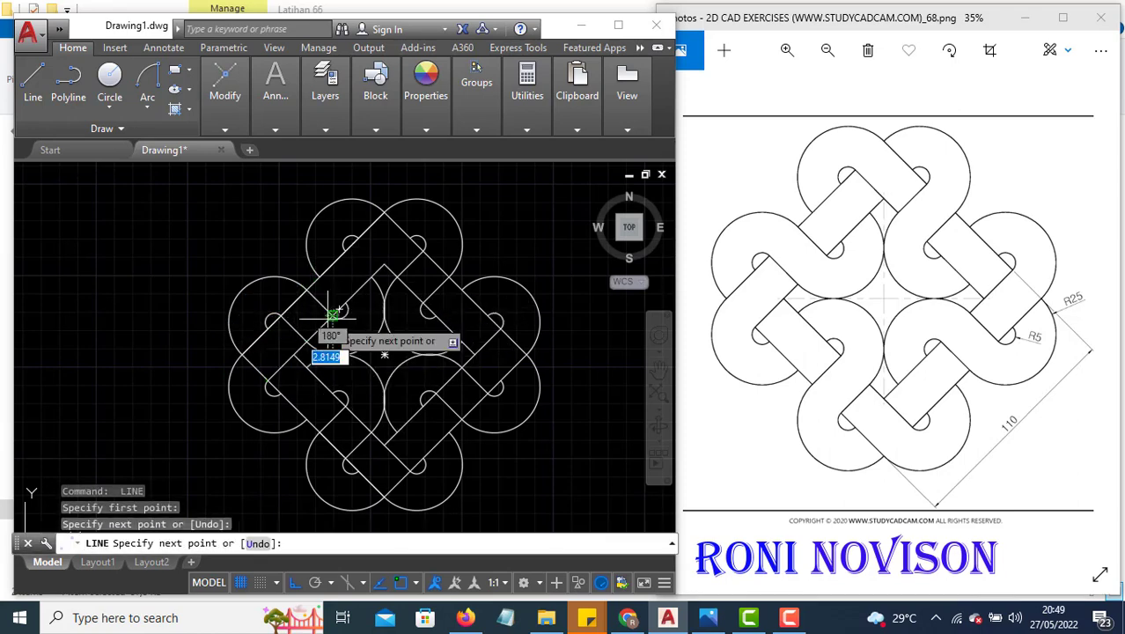
key(Return)
key(Return)
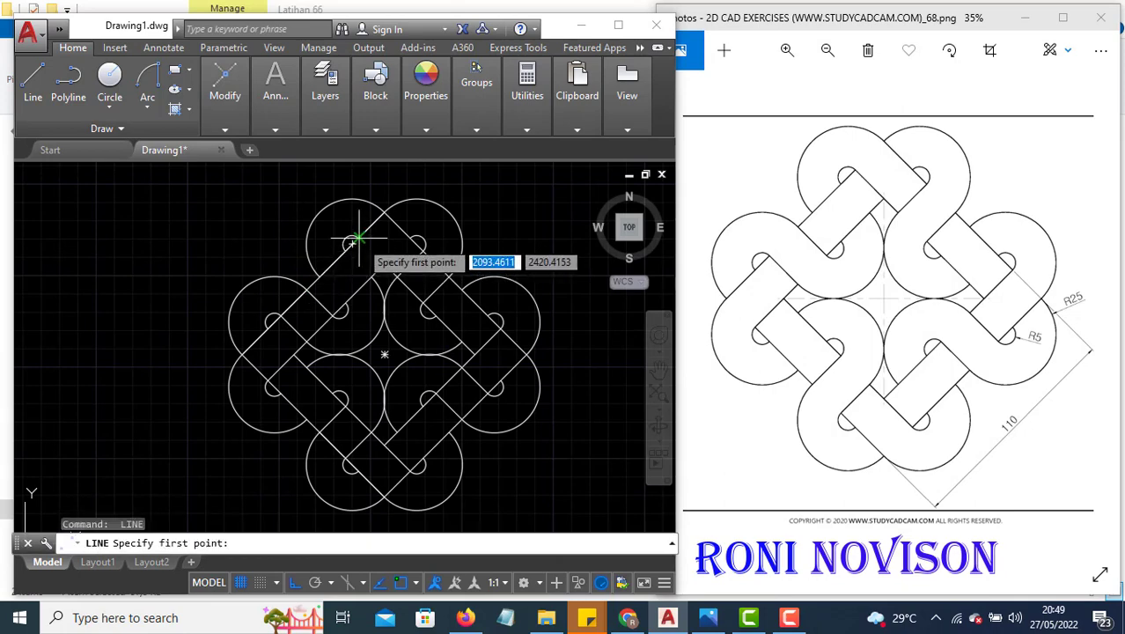
click(351, 239)
click(384, 264)
key(Return)
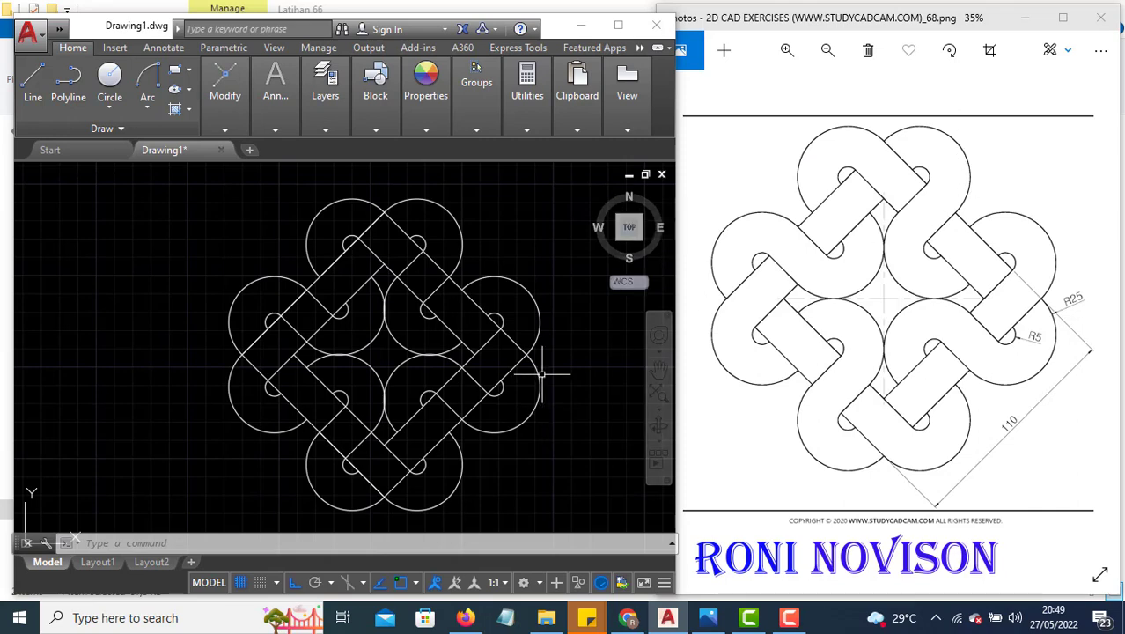
- Add an aligned dimension to the outer square's lower-right side, placed outside the knot
click(269, 127)
click(372, 148)
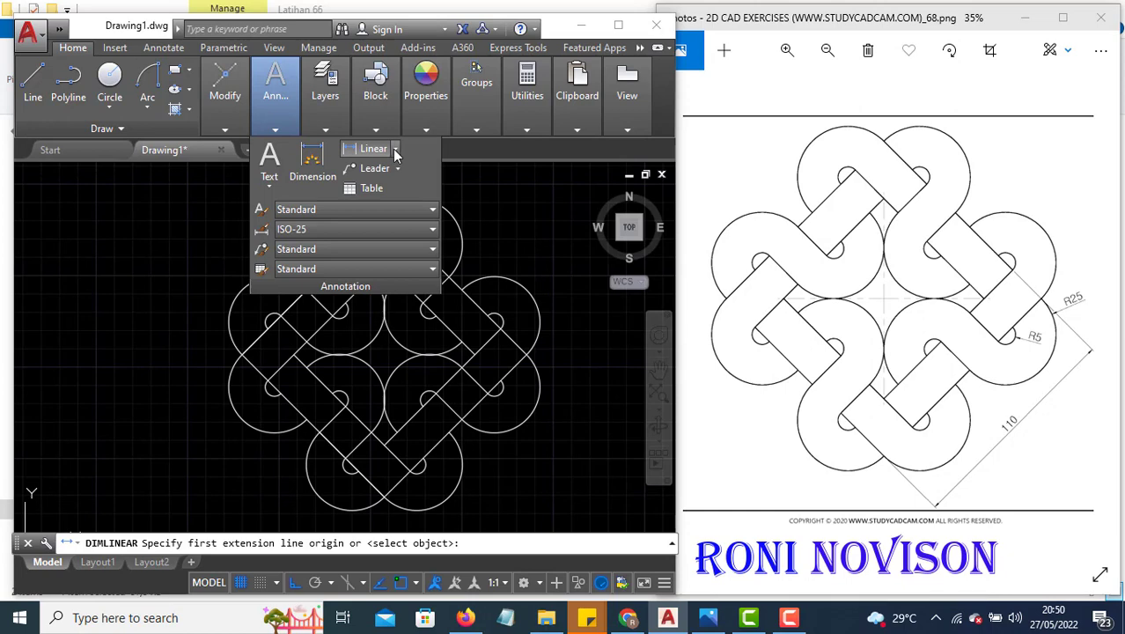
click(395, 149)
click(388, 176)
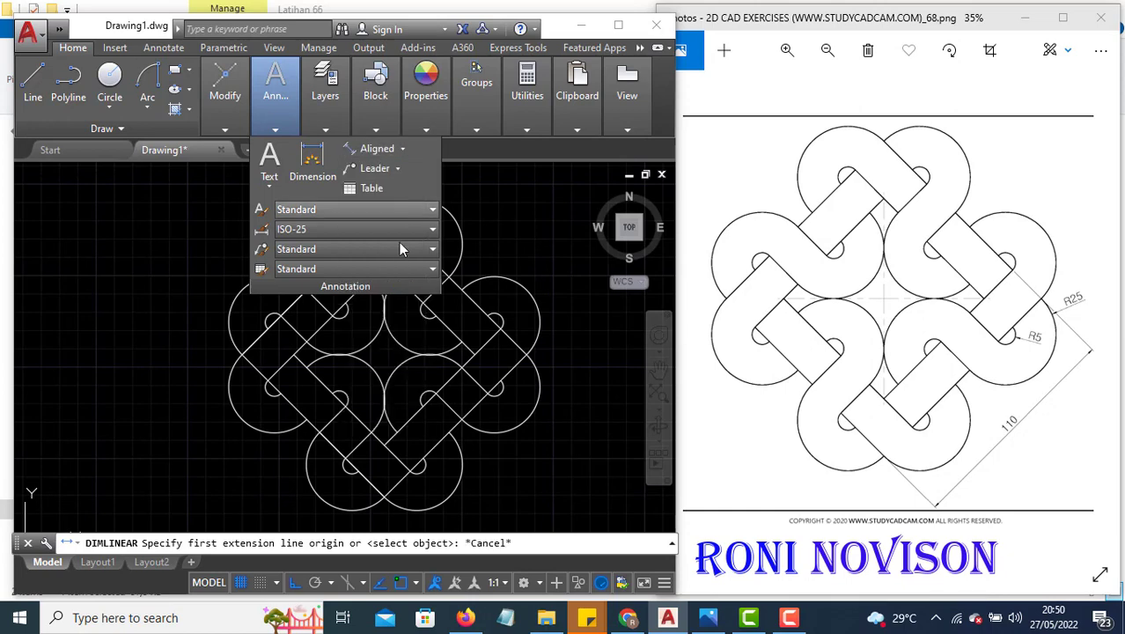
click(383, 509)
click(539, 355)
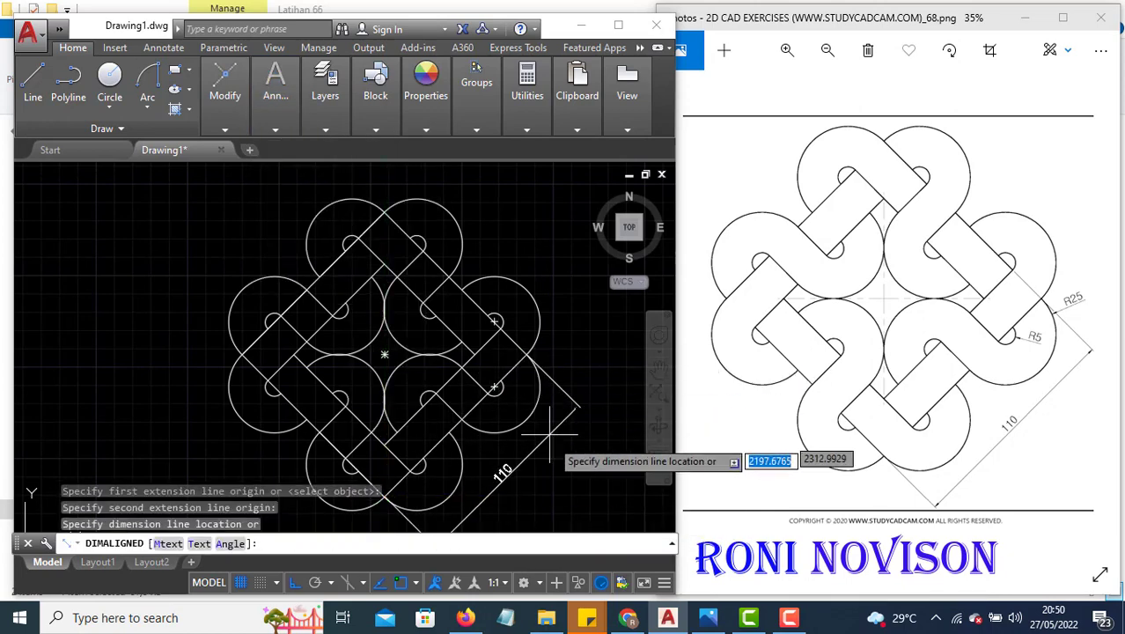
click(550, 444)
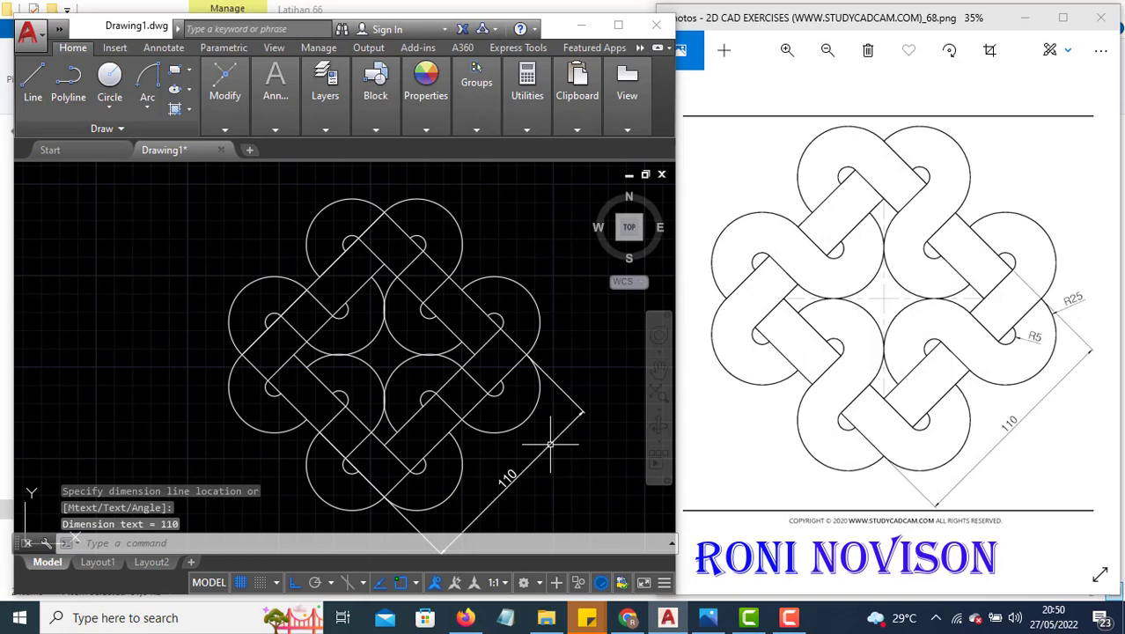
- Add radius dimensions to the large and small arcs of the upper-right loop beside the outer square's right corner
click(277, 123)
click(404, 155)
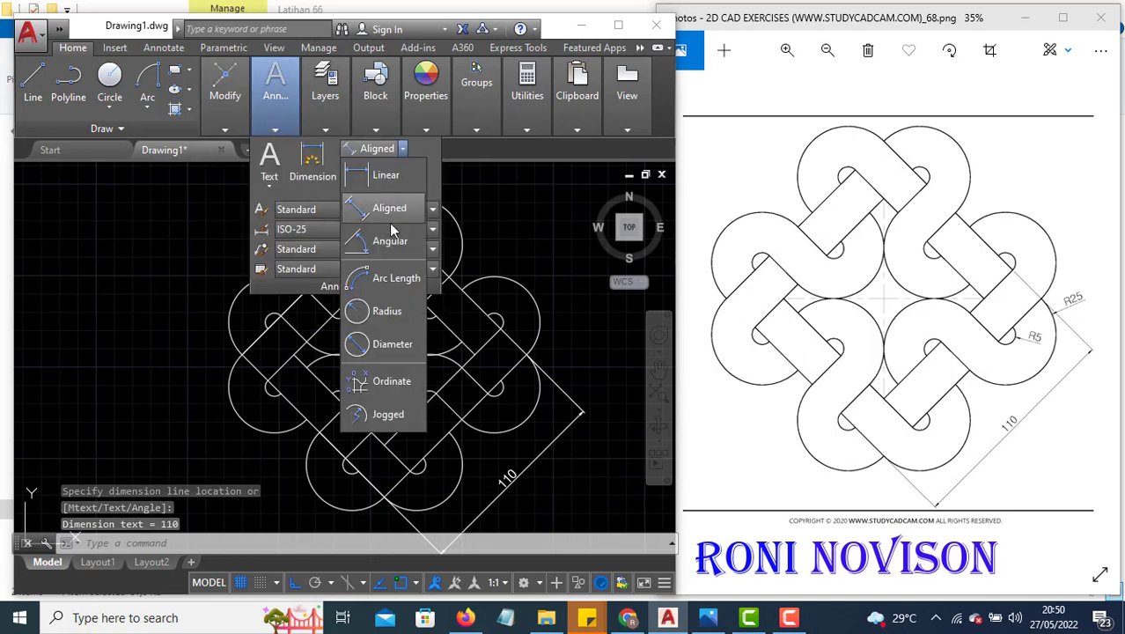
click(380, 312)
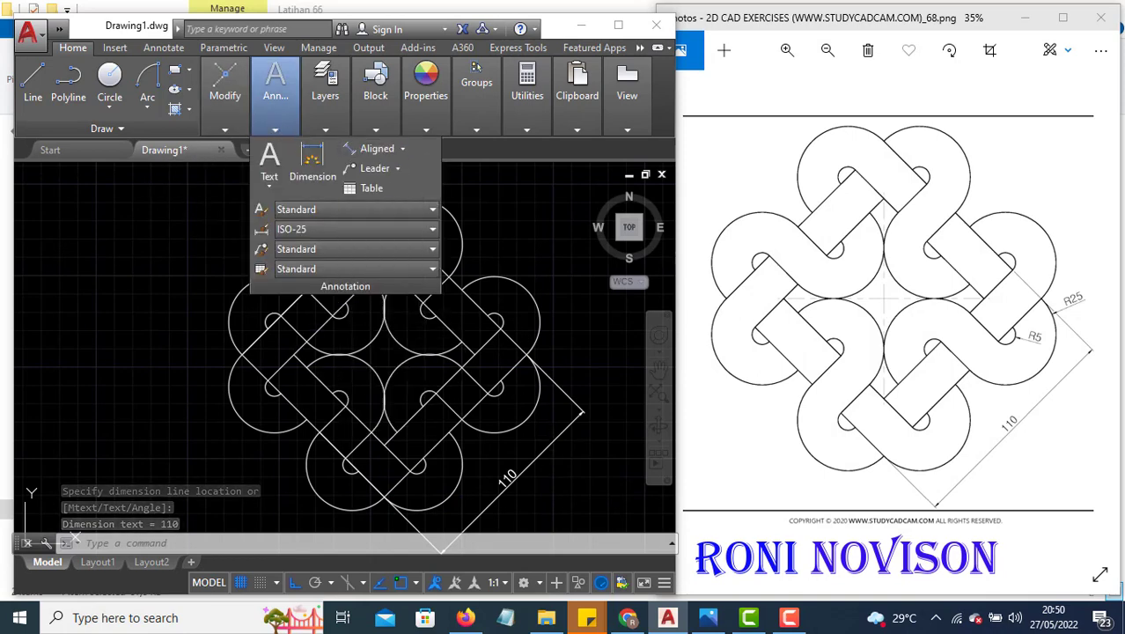
click(538, 313)
click(561, 273)
key(Return)
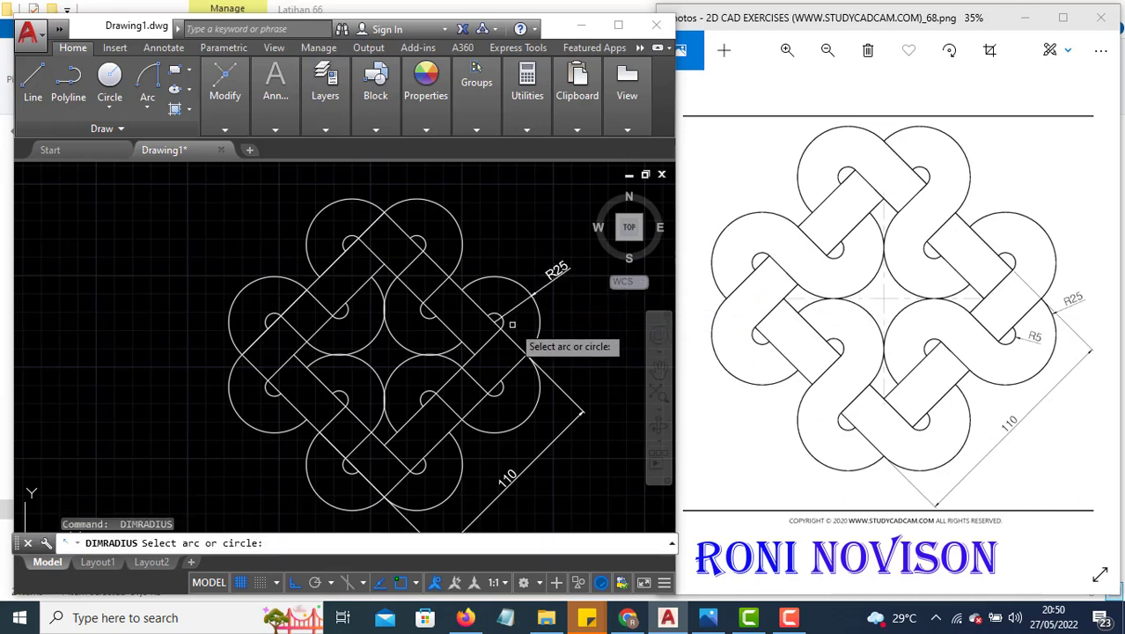
click(496, 321)
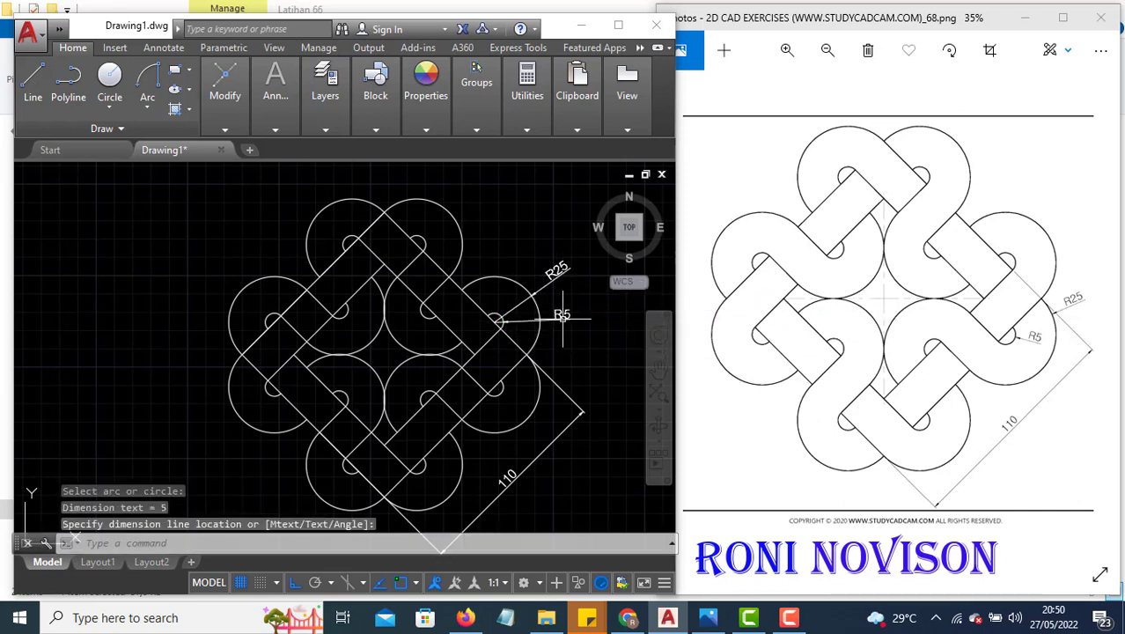
click(540, 339)
- Set the colour of the aligned dimension and both radius dimensions to red
click(592, 403)
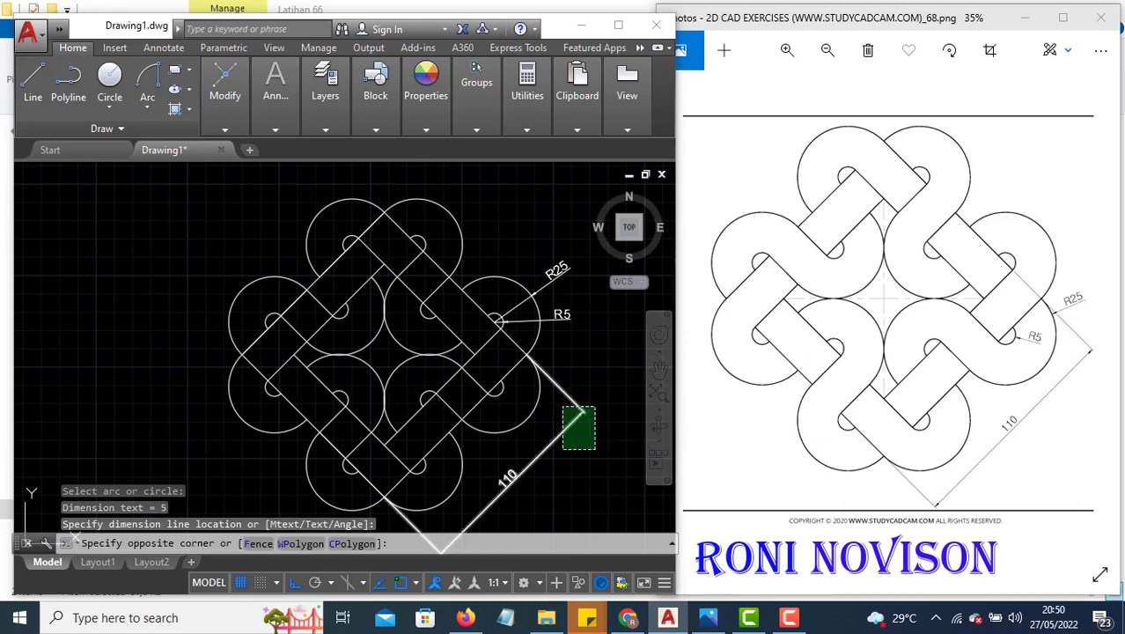
click(564, 453)
click(579, 338)
click(559, 254)
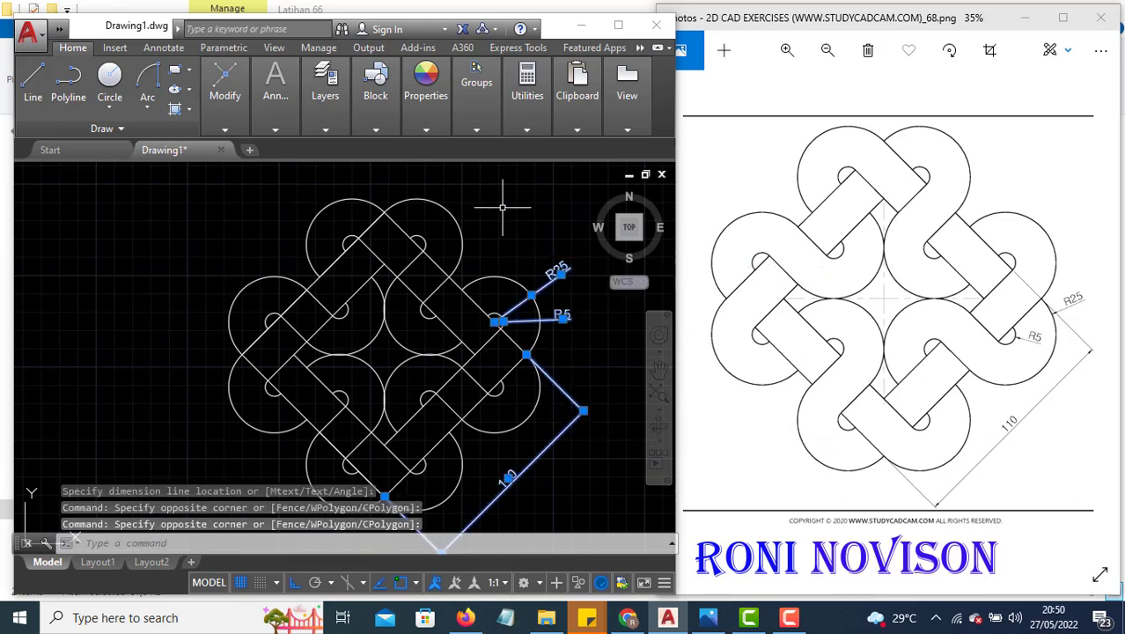
click(426, 132)
click(493, 149)
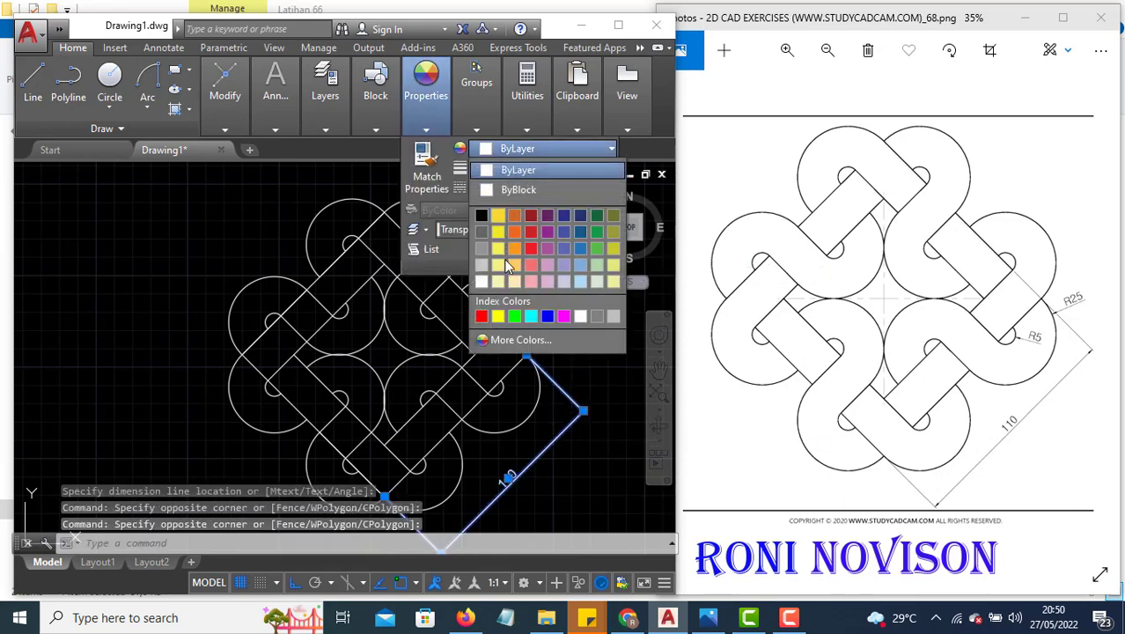
click(481, 317)
key(Escape)
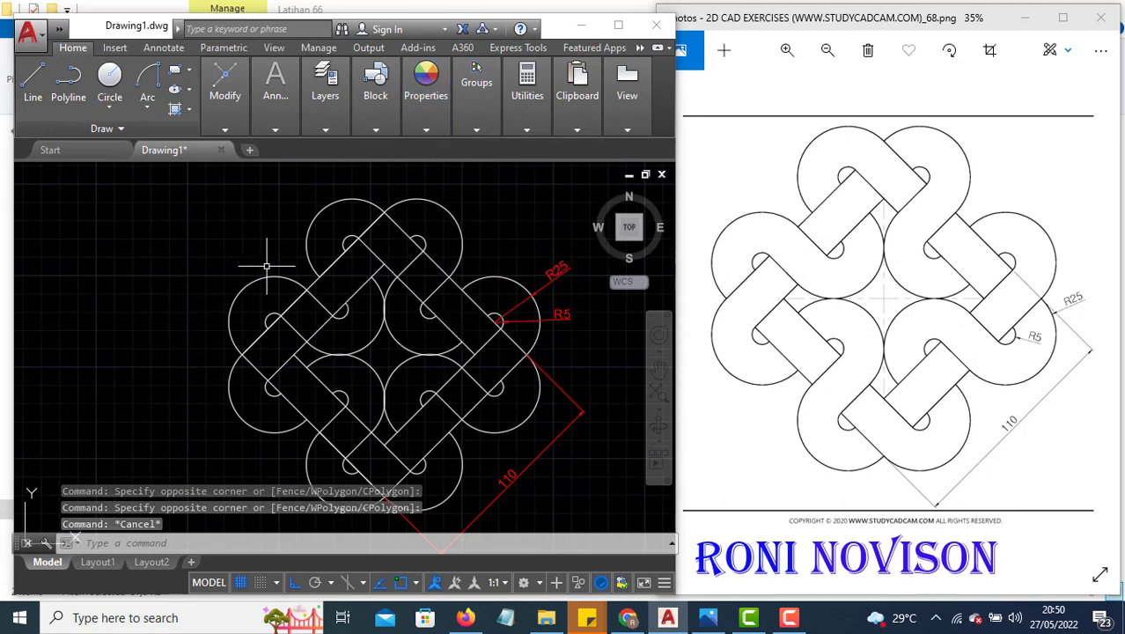
click(349, 244)
mouse_move(320, 211)
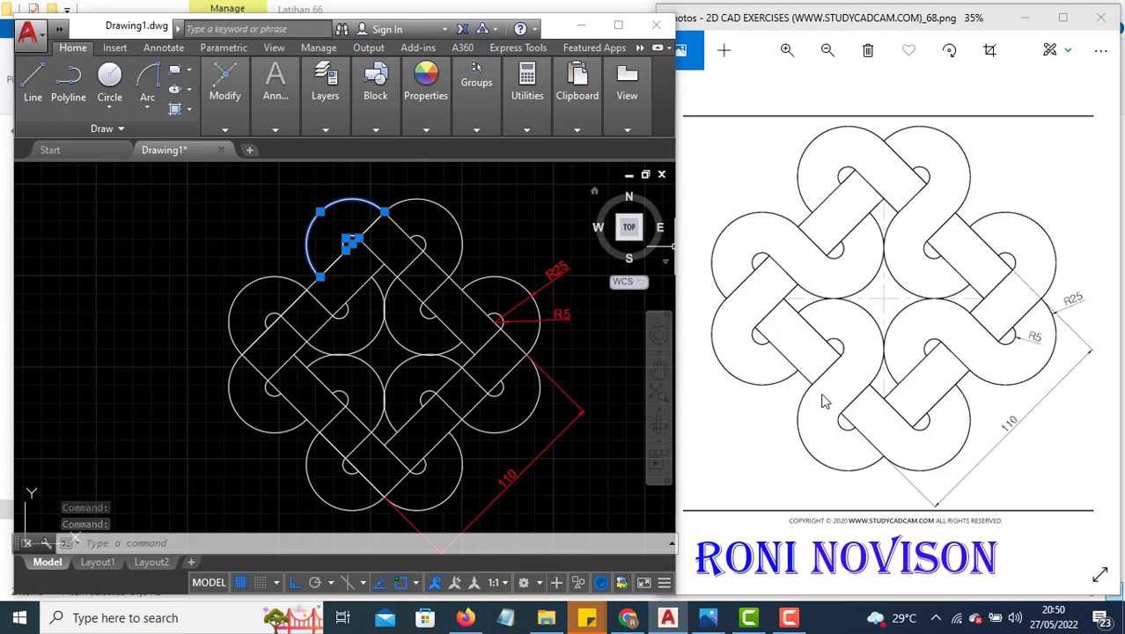
click(375, 256)
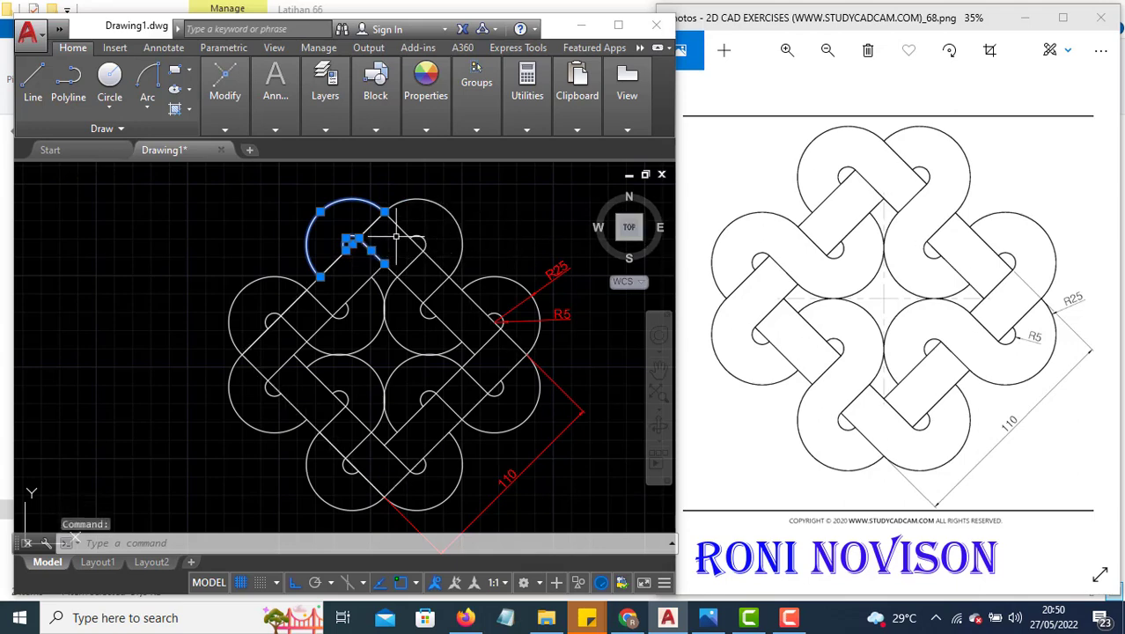
click(401, 229)
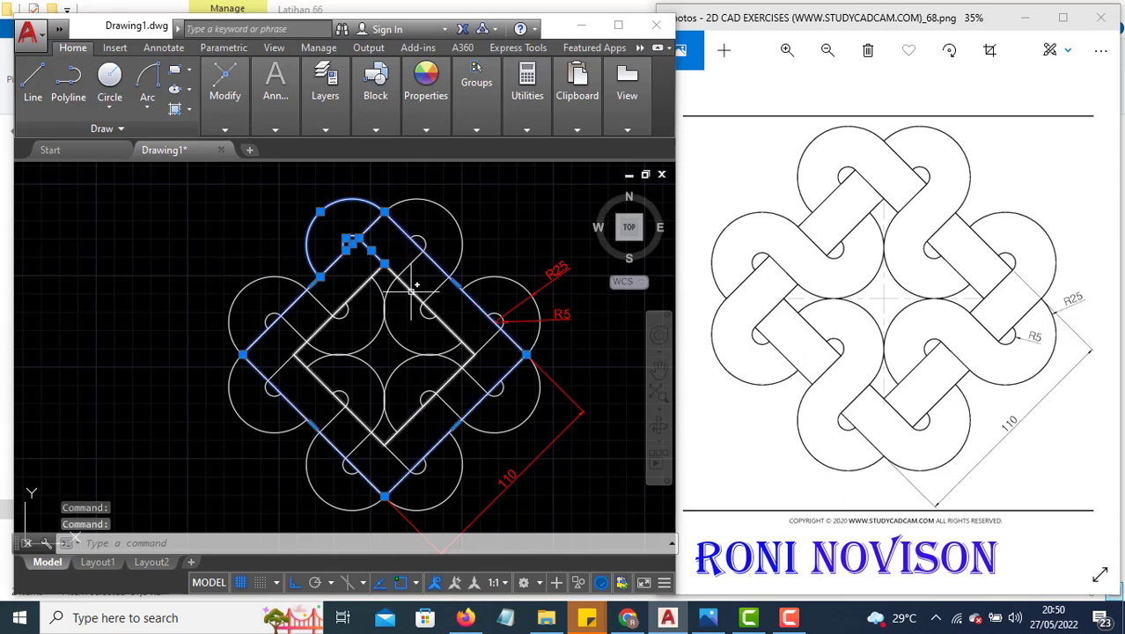
key(Escape)
key(Escape)
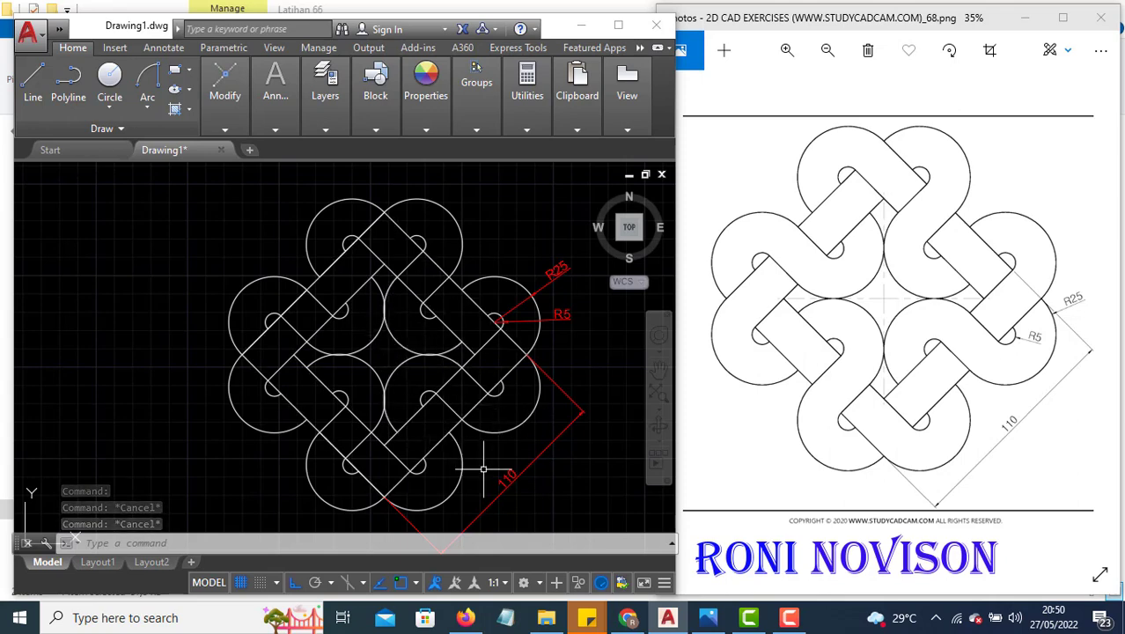
middle_drag(408, 401, 390, 396)
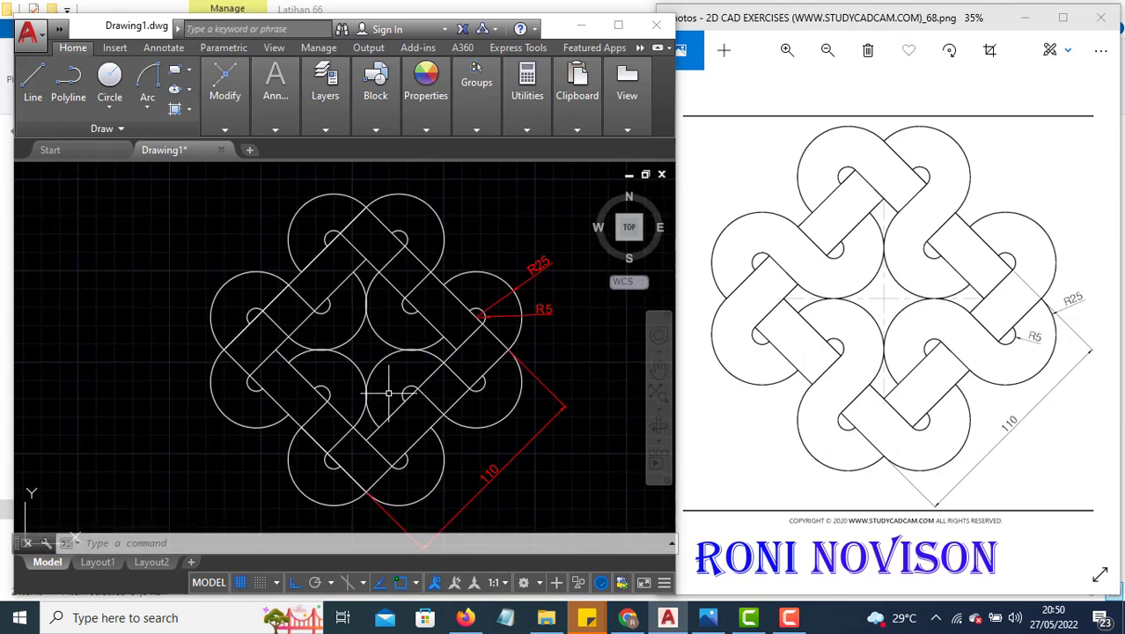